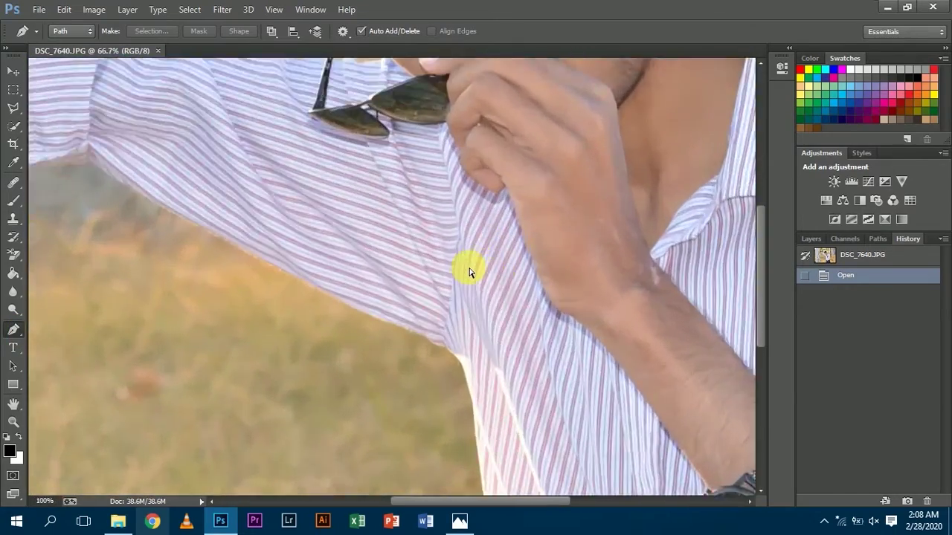
Step: Start a Pen tool path at the photo's bottom edge and trace up the outer edge of the man's trousers
scroll(468, 272, up, 4)
scroll(491, 305, down, 3)
drag(473, 501, 495, 510)
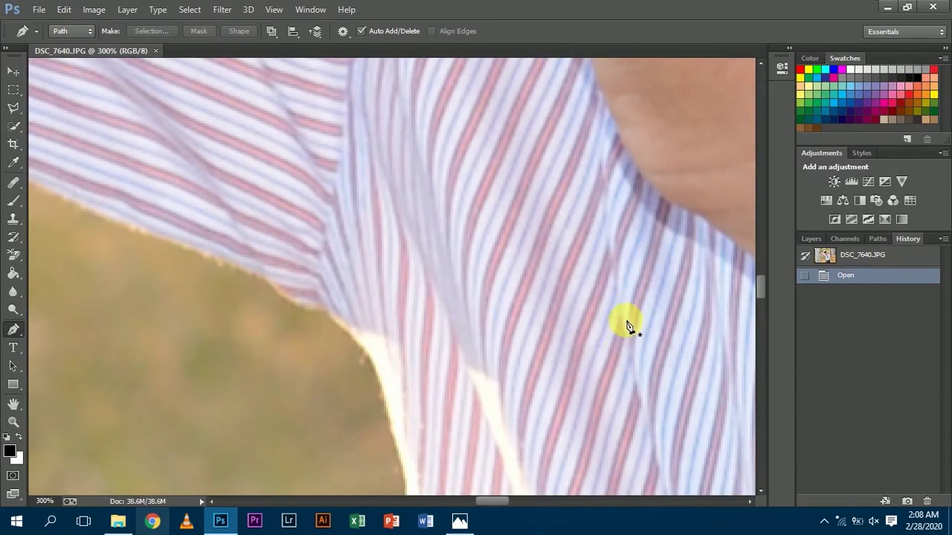
drag(758, 287, 792, 446)
click(672, 484)
click(673, 451)
click(673, 436)
click(670, 425)
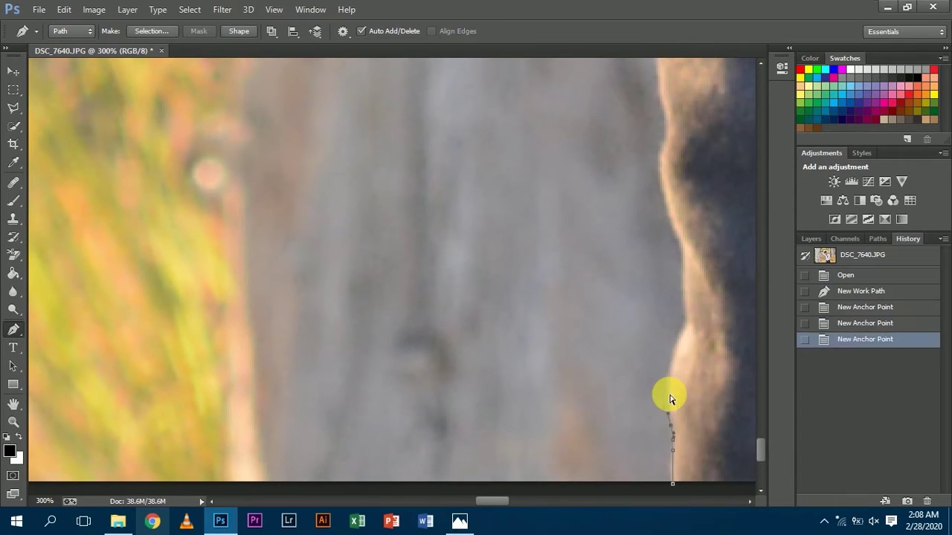
click(684, 310)
click(682, 249)
key(ctrl+alt+z)
key(ctrl+alt+z)
Step: Continue the path upward with closely spaced anchor points along the folds of the trouser leg
drag(760, 450, 760, 420)
click(670, 340)
click(658, 223)
click(666, 116)
click(675, 337)
click(674, 322)
click(683, 317)
click(683, 300)
click(677, 281)
click(677, 257)
click(680, 237)
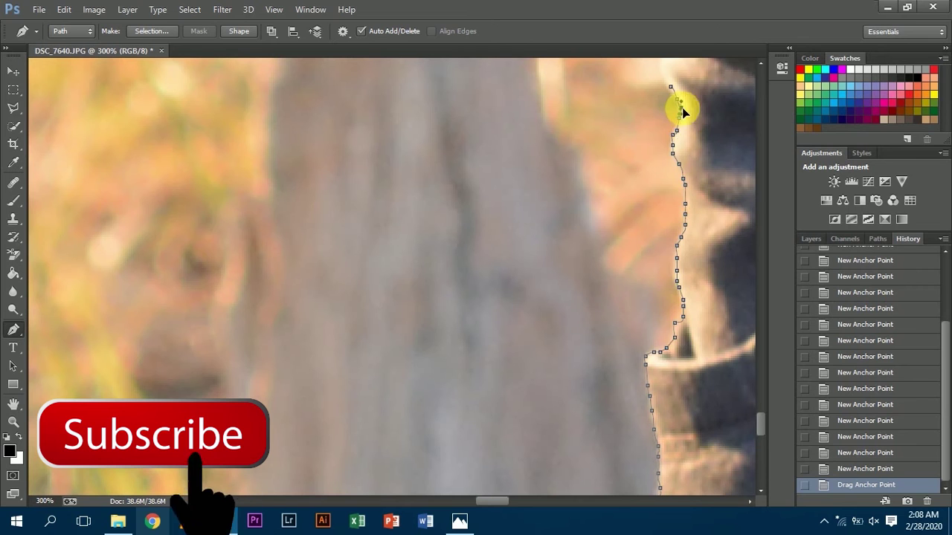
Step: Extend the path from the upper trousers around the belt to the hem of the striped shirt
drag(671, 100, 665, 362)
click(671, 338)
click(659, 320)
click(650, 294)
click(647, 274)
click(645, 251)
click(643, 239)
click(640, 225)
click(637, 195)
click(634, 167)
click(632, 142)
click(631, 120)
click(635, 97)
click(640, 81)
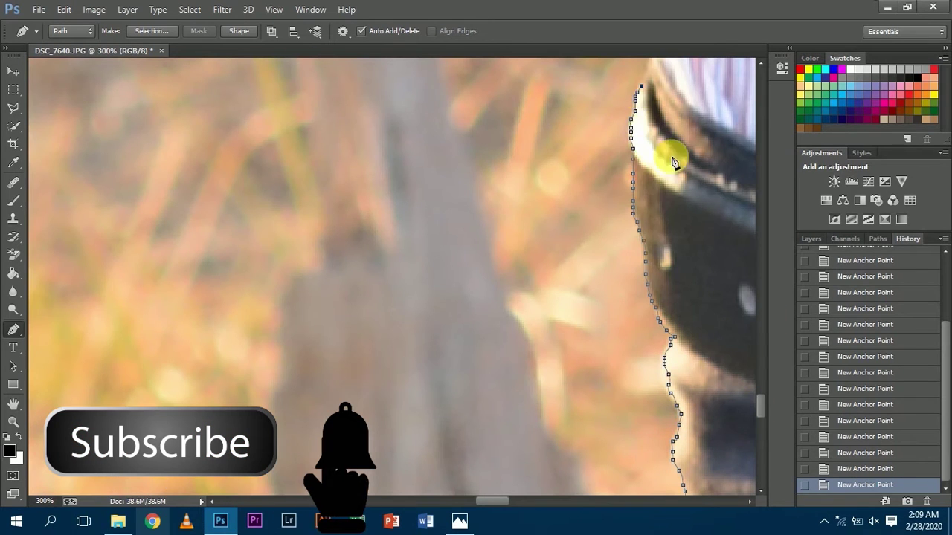
Step: Undo the last anchor points beside the belt and continue tracing the path up the side of the shirt
drag(649, 72, 653, 419)
key(ctrl+alt+z)
key(ctrl+alt+z)
key(ctrl+alt+z)
drag(633, 301, 630, 297)
click(612, 213)
drag(763, 383, 754, 335)
click(579, 278)
click(552, 95)
click(409, 81)
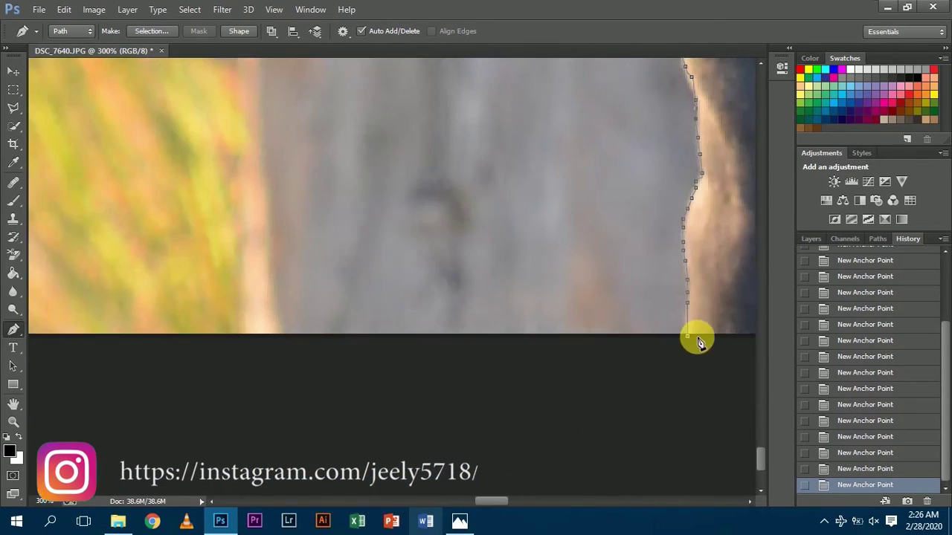
Step: Convert the path around the man and the tree trunk into a selection
right_click(699, 340)
click(733, 244)
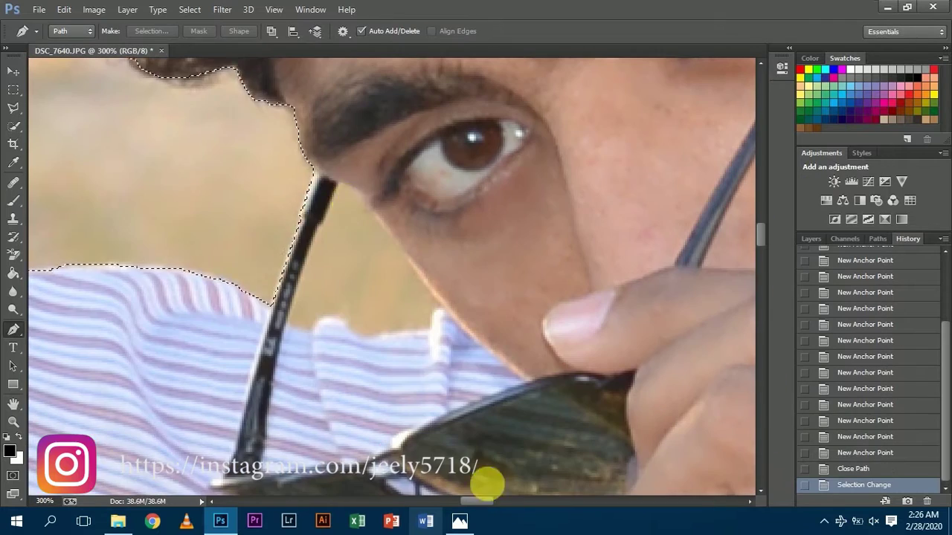
Step: Trace a closed path around the background gap between the sunglasses' arm, the shoulder and the cheek
click(319, 212)
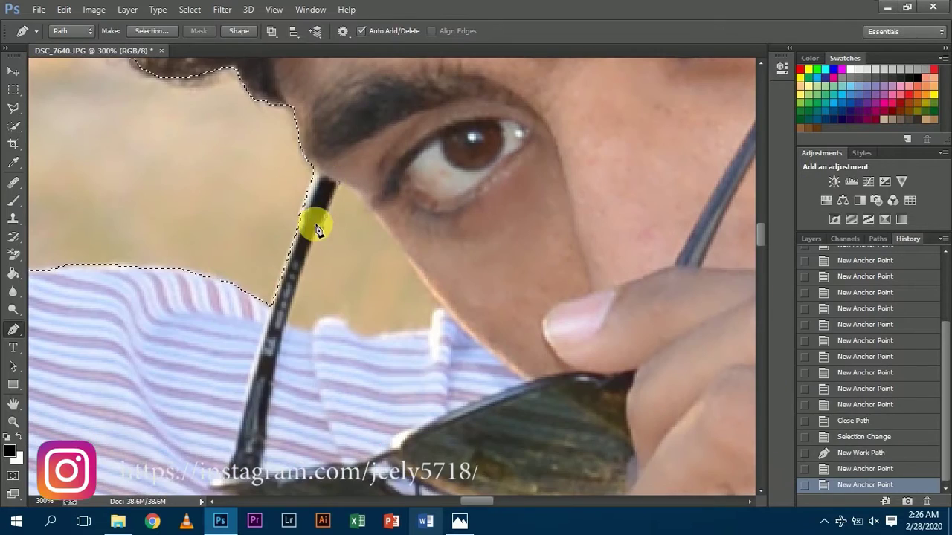
click(307, 251)
click(297, 332)
click(294, 327)
click(302, 331)
click(311, 331)
click(320, 322)
click(328, 317)
click(342, 319)
click(347, 327)
click(359, 337)
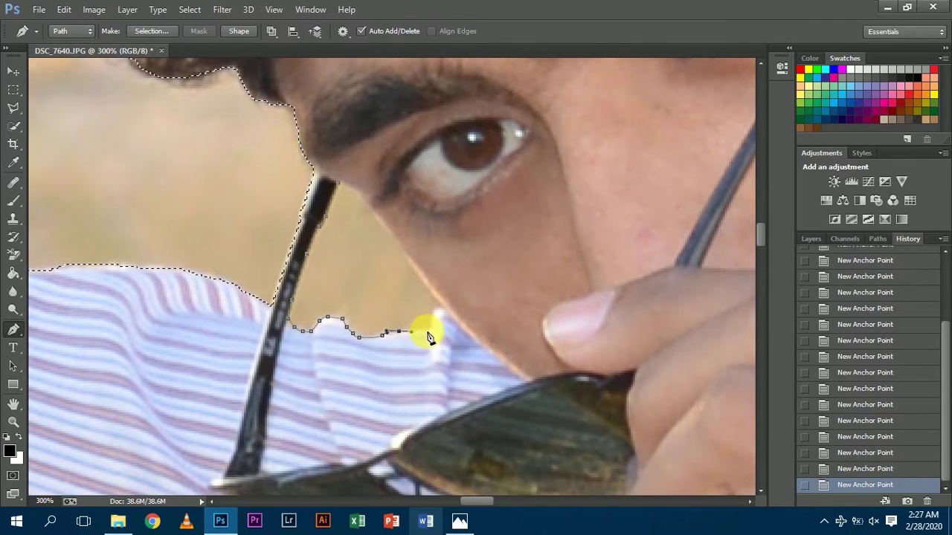
click(361, 191)
click(338, 183)
Step: Try to add the closed gap path to the existing selection with a 0-pixel feather
right_click(350, 213)
click(388, 234)
click(398, 229)
click(548, 148)
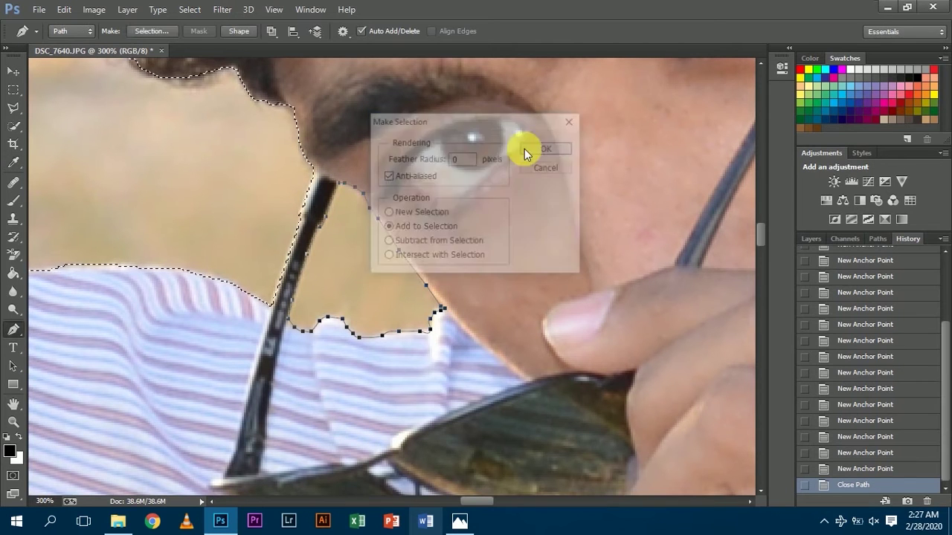
key(ctrl+z)
Step: Make a selection from the gap path, excluding the gap from the selection of the man and tree
right_click(363, 224)
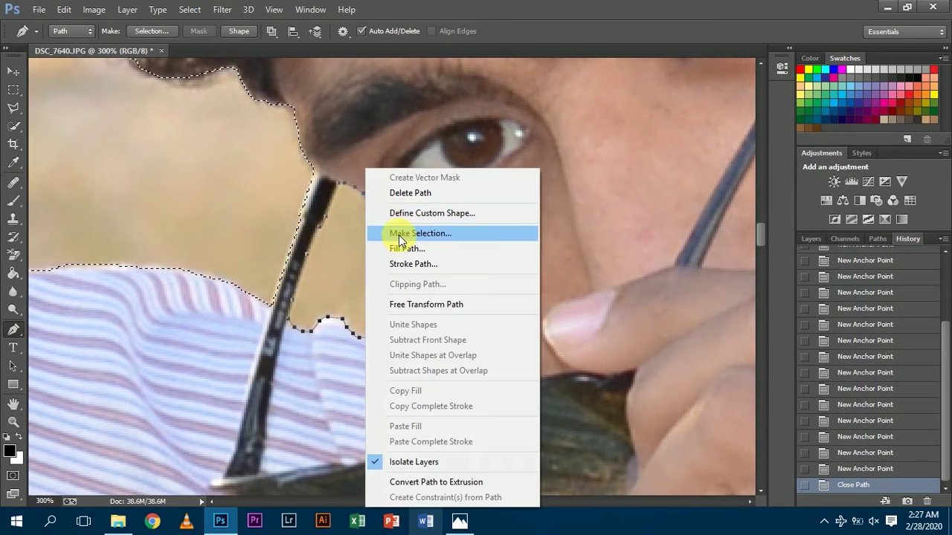
click(386, 227)
click(547, 148)
Step: Mask the background layer with the selection of the man and tree, and duplicate the masked layer
scroll(397, 233, down, 7)
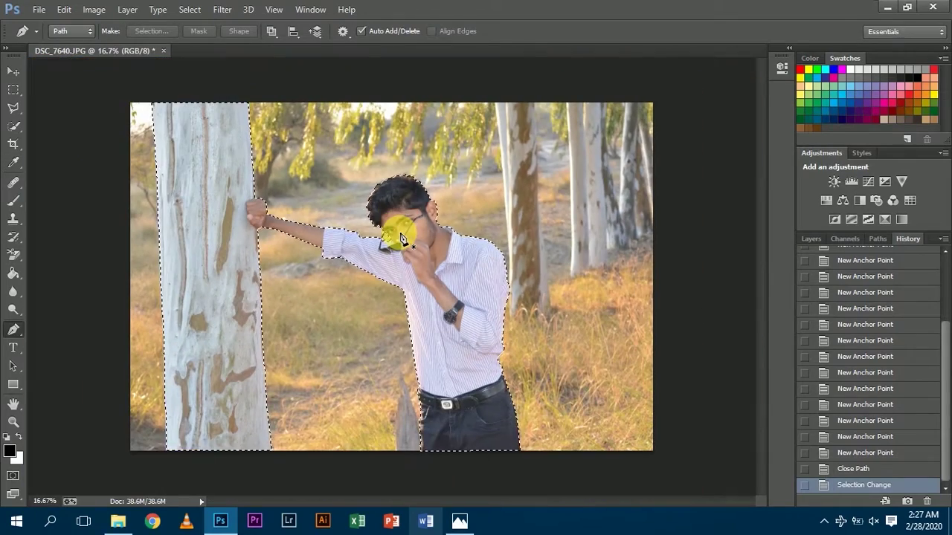
click(810, 238)
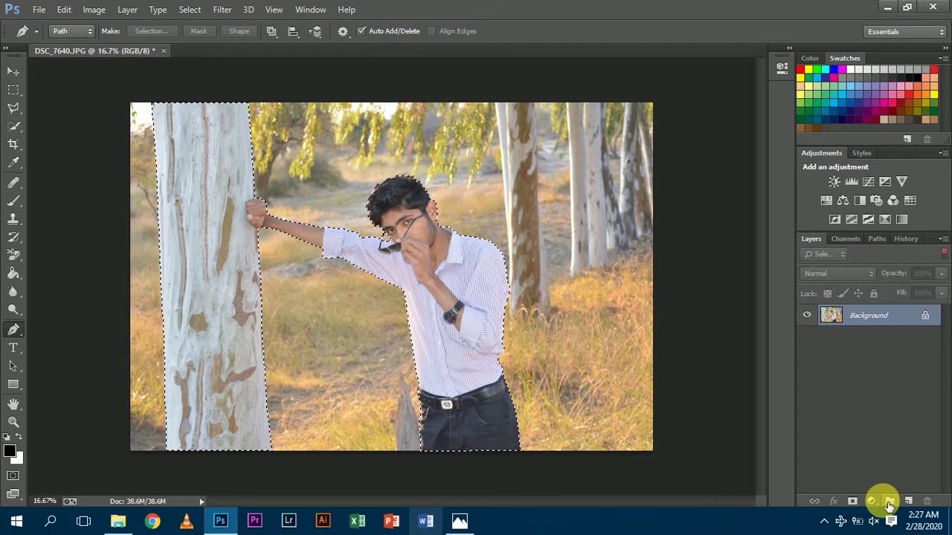
key(ctrl+j)
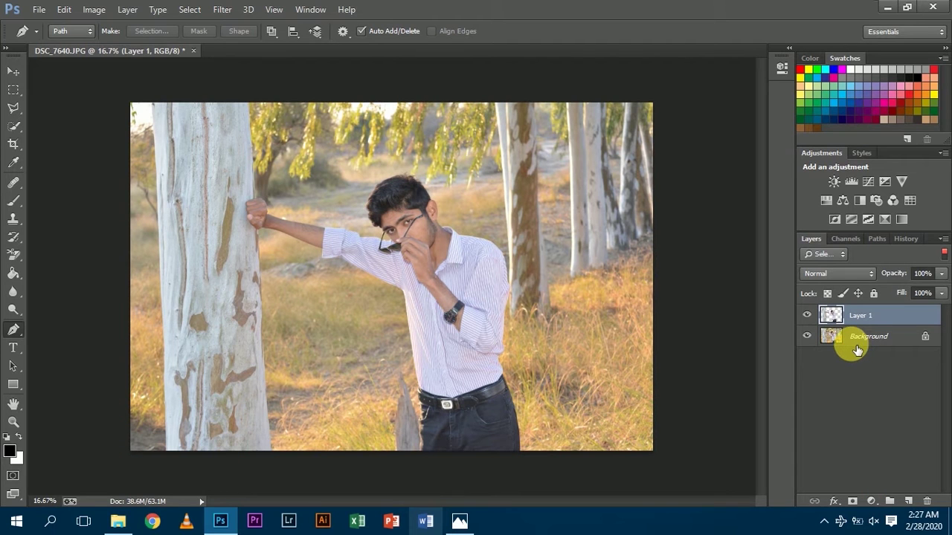
key(ctrl+z)
click(852, 501)
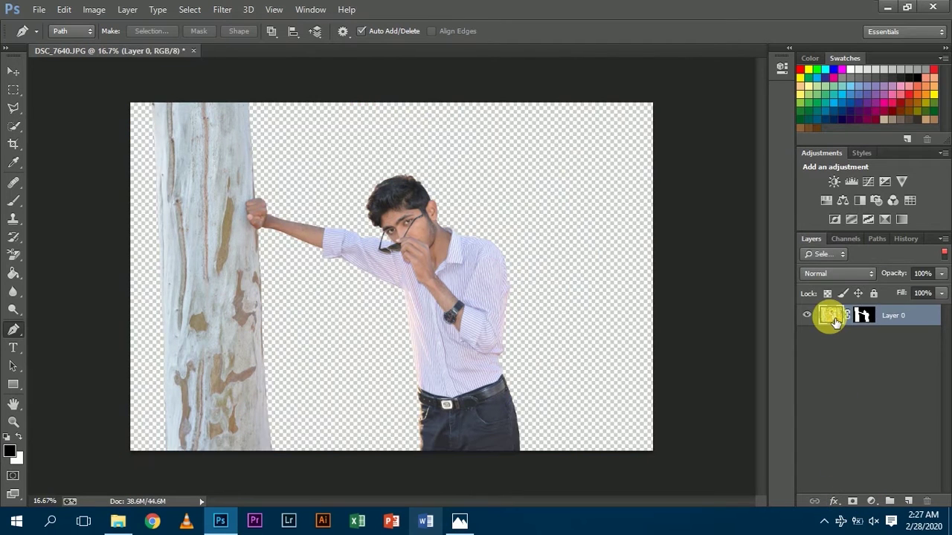
key(ctrl+j)
Step: Try to apply the layer mask of Layer 0 permanently
click(868, 341)
right_click(870, 343)
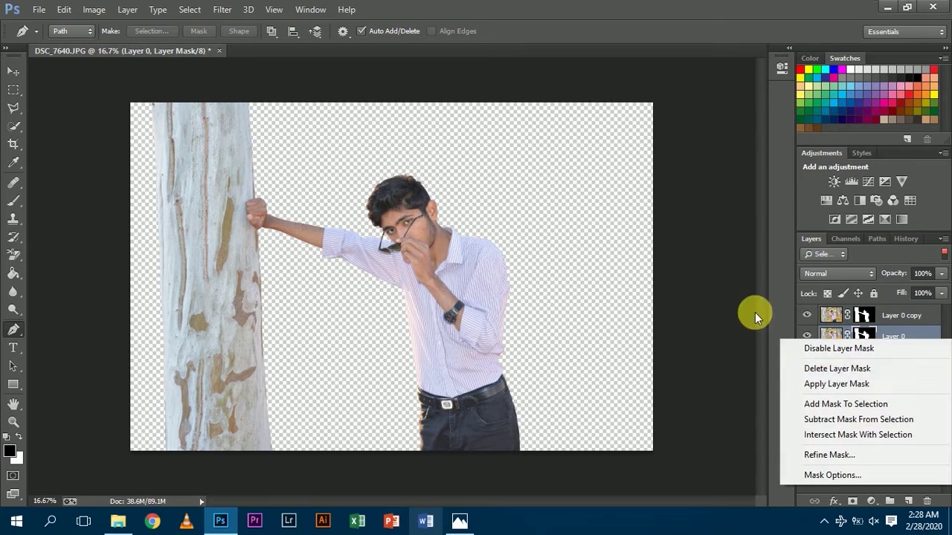
click(848, 382)
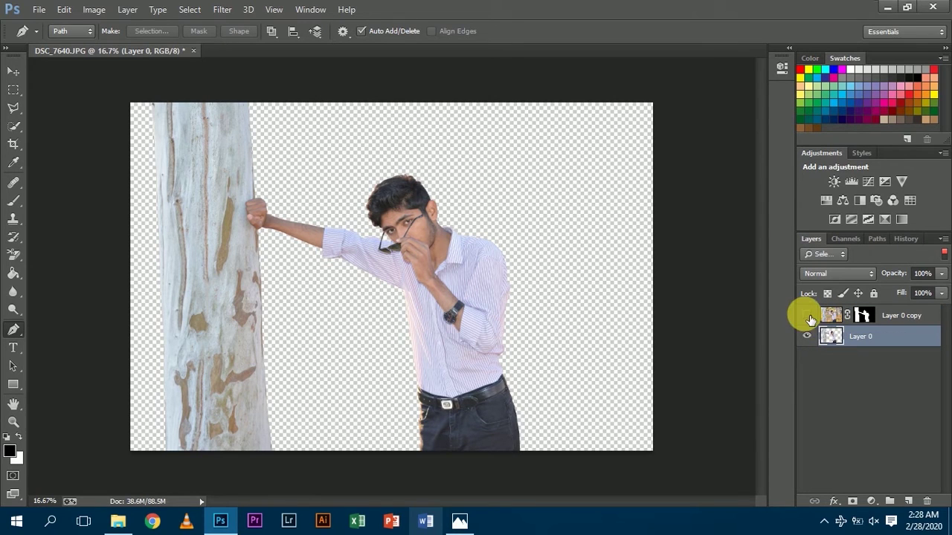
key(ctrl+z)
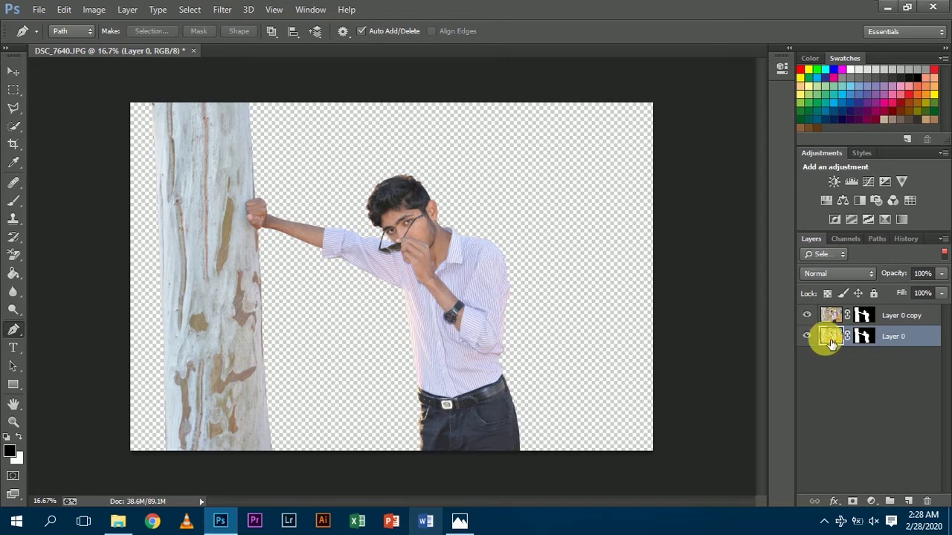
Step: Hide Layer 0 copy and paint the whole mask of Layer 0 white with a very large brush
click(809, 339)
click(809, 339)
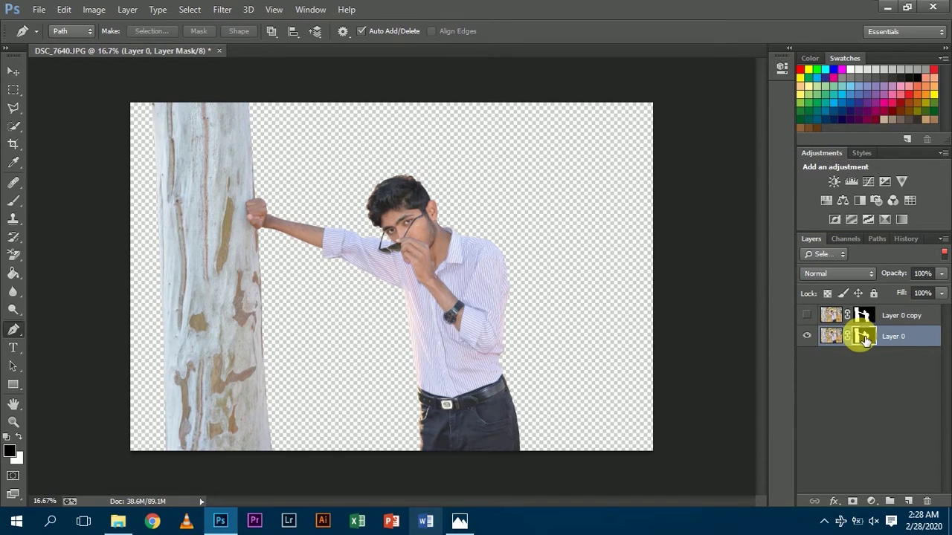
click(13, 201)
drag(282, 267, 535, 264)
mouse_move(355, 256)
mouse_down()
mouse_move(410, 255)
mouse_move(218, 280)
mouse_move(206, 248)
mouse_move(151, 199)
mouse_up()
key(x)
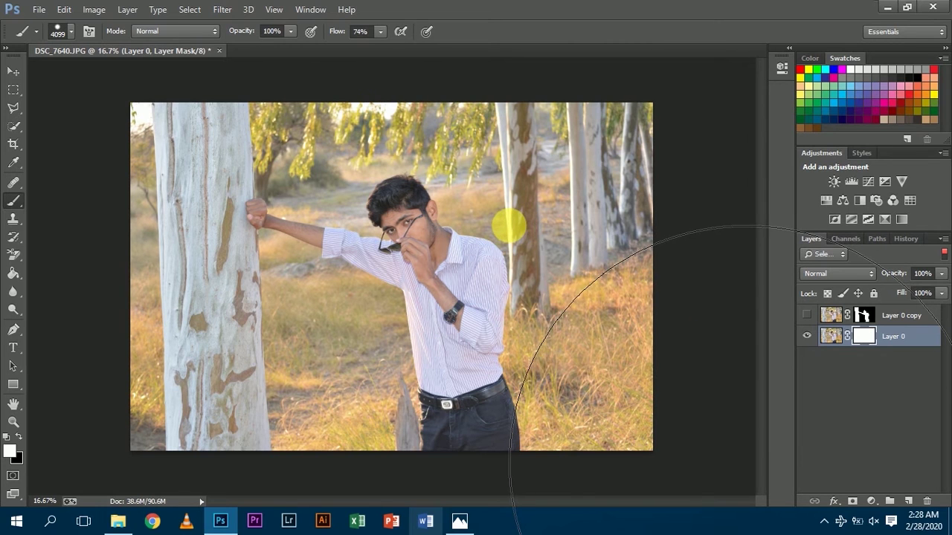
drag(467, 261, 419, 260)
Step: Apply the white mask to Layer 0 and switch visibility so that only Layer 0 copy shows
right_click(864, 336)
click(820, 385)
click(863, 316)
click(806, 336)
click(808, 315)
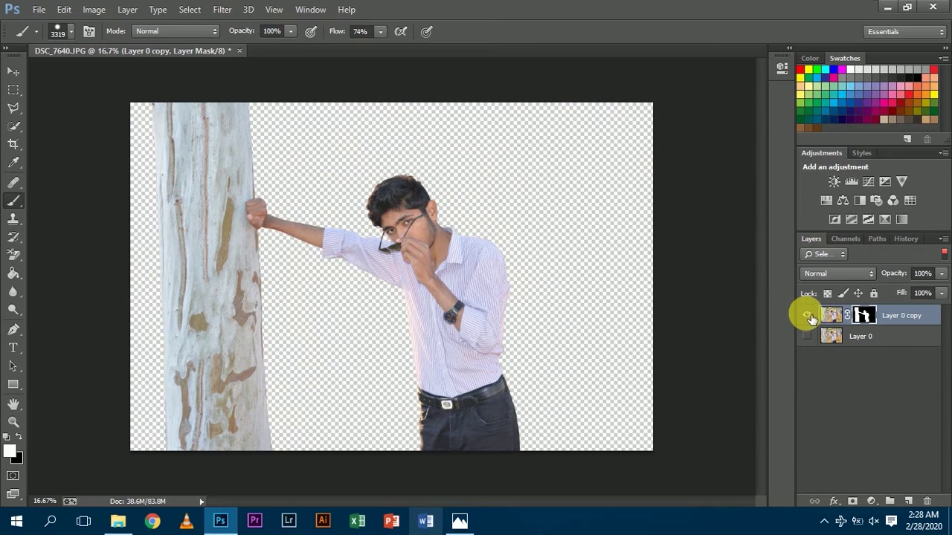
Step: Open Refine Mask for Layer 0 copy and set Smooth to 31 and Feather to 2.6 px
right_click(863, 315)
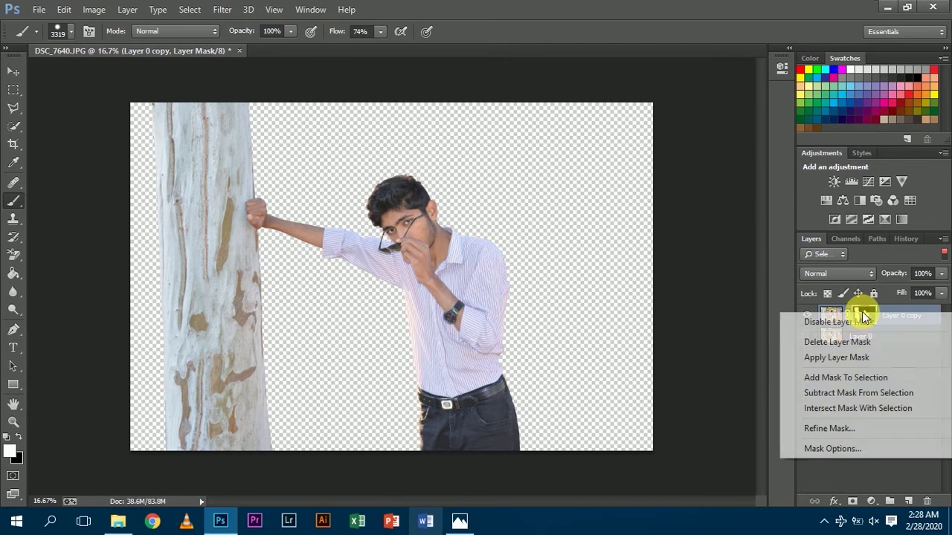
click(827, 429)
drag(540, 88, 582, 93)
drag(596, 257, 615, 264)
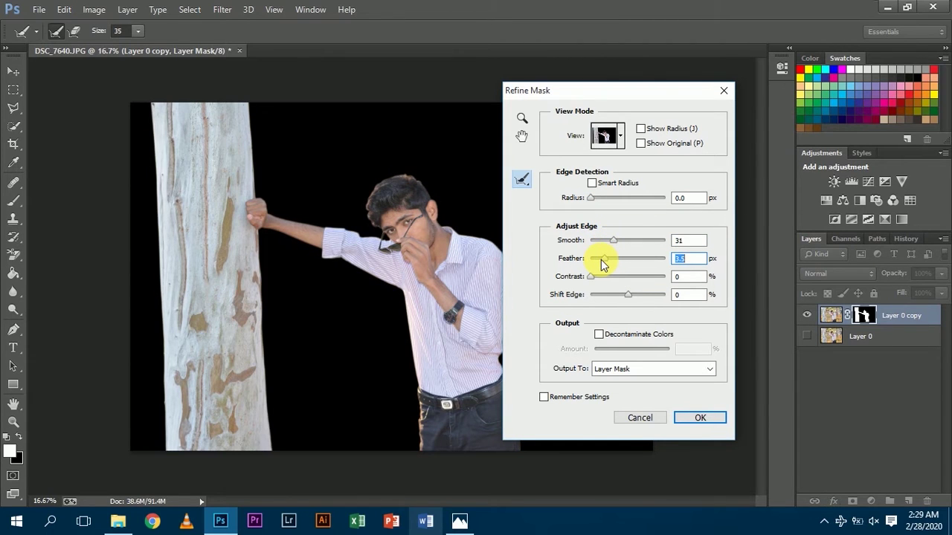
Step: Set the refine radius brush to size 146 and paint along the hair edge on the forehead side of the head
drag(353, 219, 391, 223)
key(ctrl+plus)
key(ctrl+plus)
key(ctrl+plus)
key(ctrl+plus)
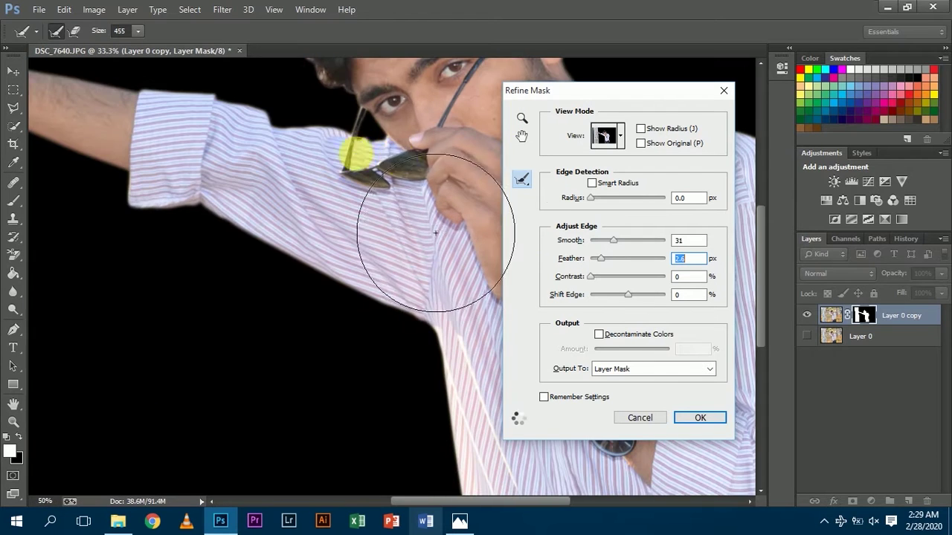
drag(764, 264, 760, 206)
drag(364, 242, 289, 251)
mouse_move(319, 382)
mouse_down()
mouse_move(325, 318)
mouse_move(491, 208)
mouse_move(431, 240)
mouse_up()
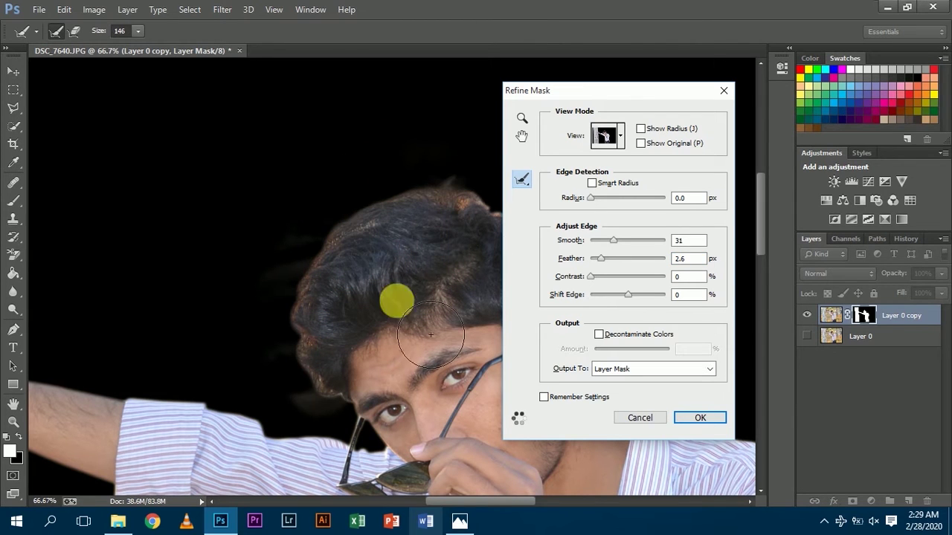
Step: Brush the refinement over the crown and down the back of the hair toward the ear
drag(495, 497, 521, 501)
mouse_move(327, 186)
mouse_down()
mouse_move(404, 215)
mouse_move(445, 244)
mouse_move(492, 301)
mouse_move(503, 267)
mouse_up()
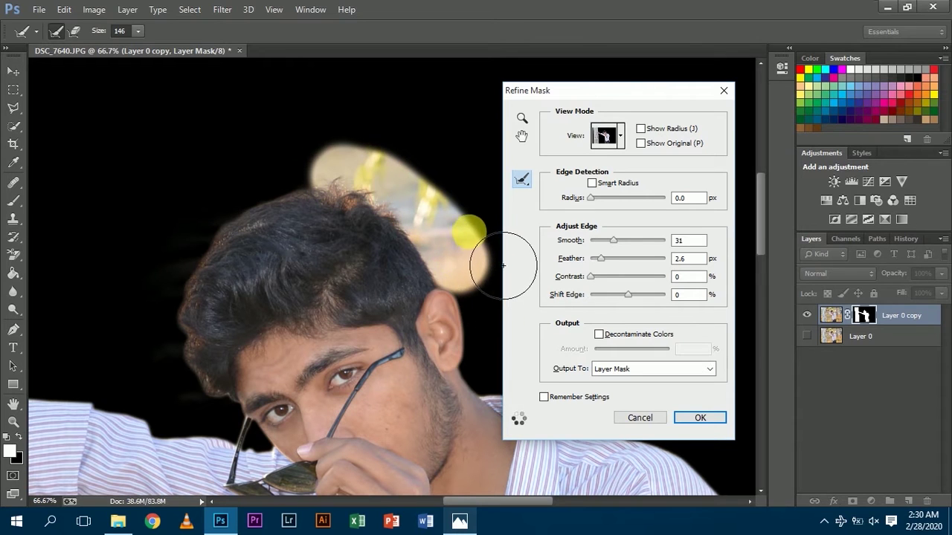
Step: Reduce the refine brush to size 38 and erase excess refinement along the hair edge, previewing on black
drag(459, 221, 433, 217)
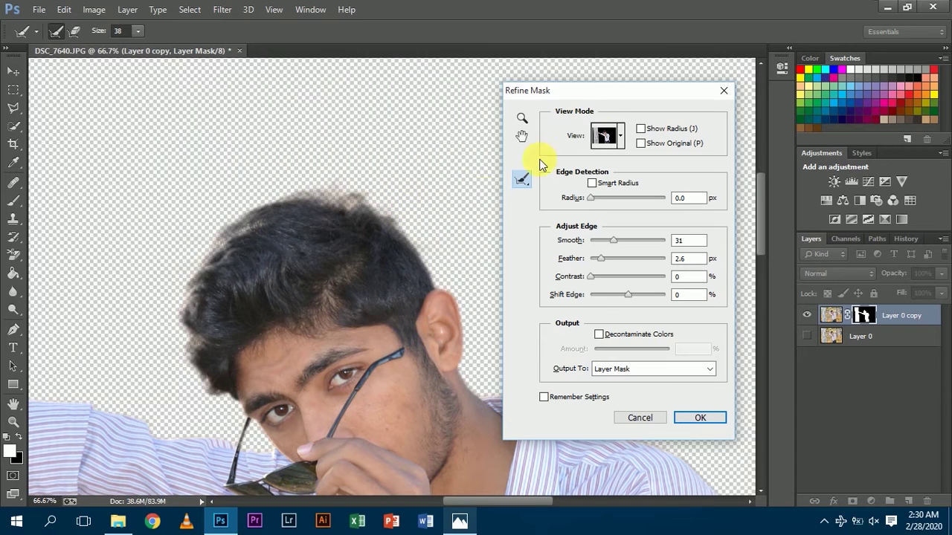
key(b)
key(alt)
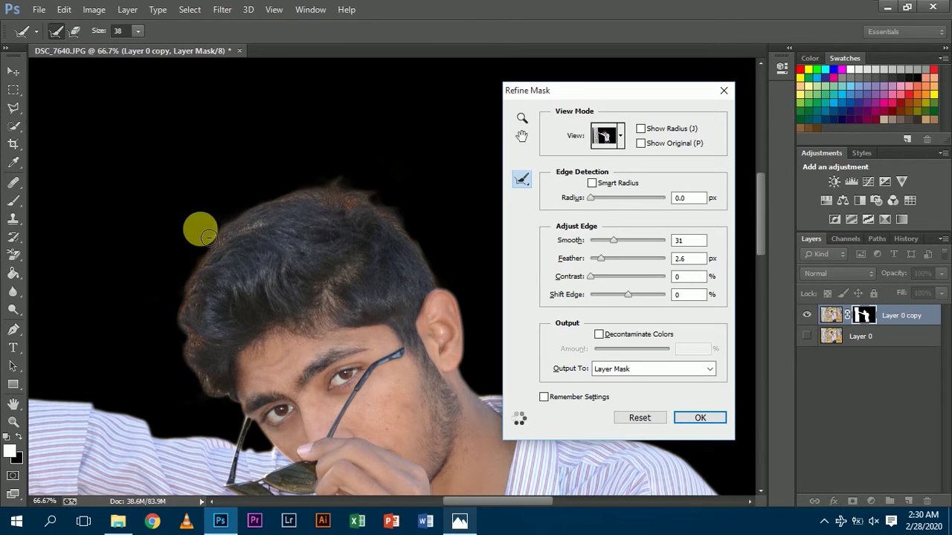
alt+click(399, 202)
Step: Refine the mask along the shoulder and the sunglasses' arm, and erase the refinement that brings back background
scroll(276, 159, down, 3)
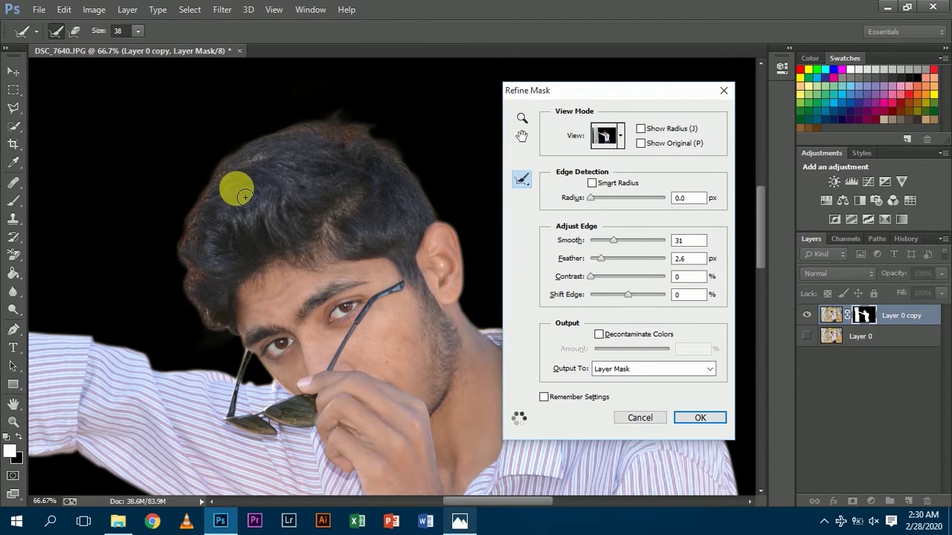
scroll(160, 373, down, 1)
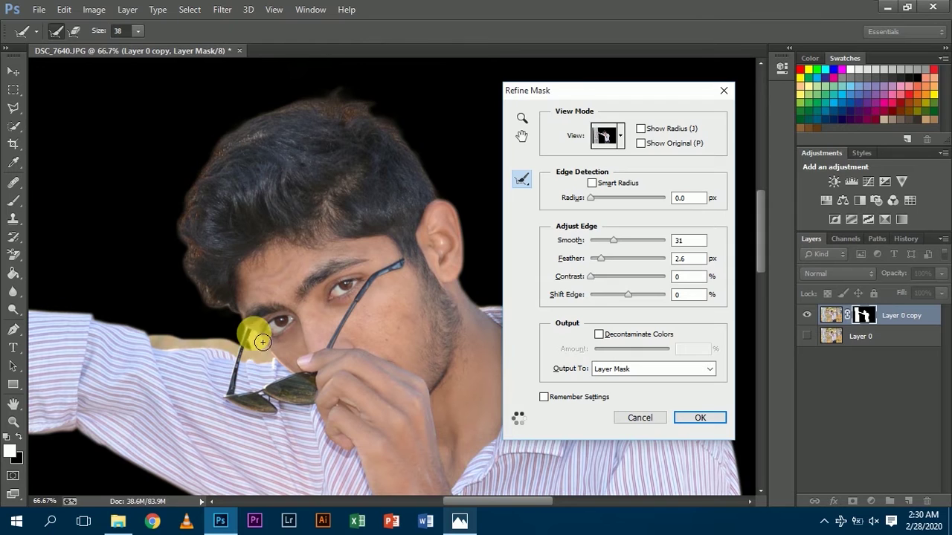
key(alt)
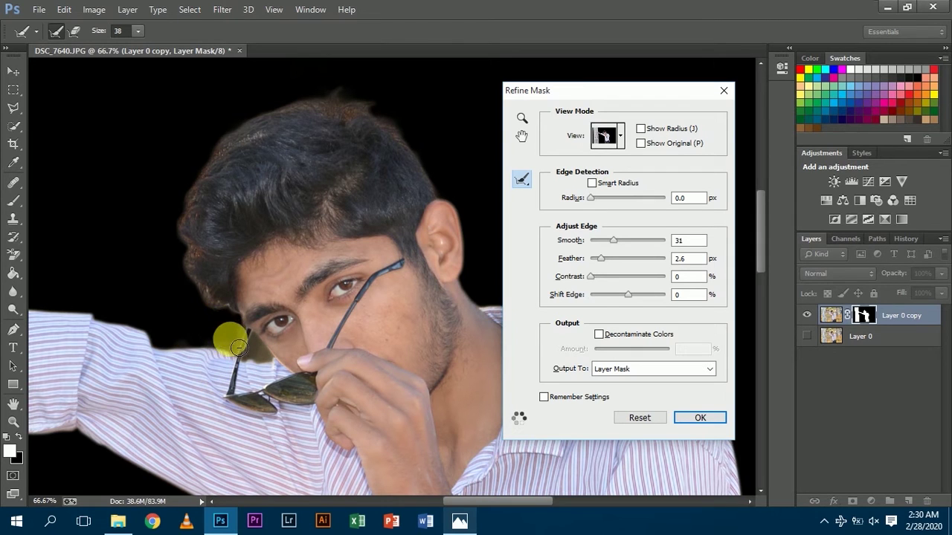
drag(205, 349, 269, 351)
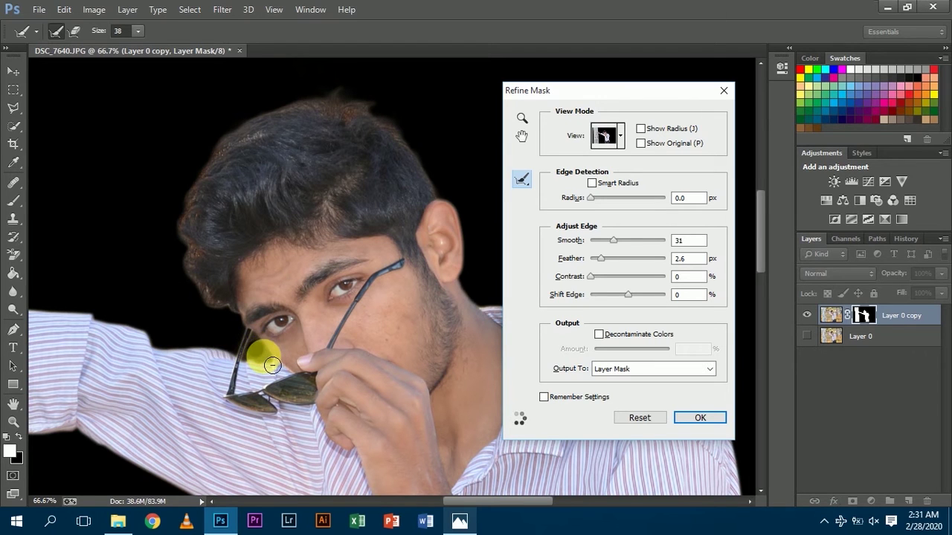
Step: Set the refine brush to size 26 and clean up the edges around the gap between the sunglasses' arm, cheek and shoulder
key(ctrl+plus)
key(ctrl+plus)
key(ctrl+plus)
drag(504, 500, 473, 502)
scroll(497, 414, down, 3)
scroll(498, 414, down, 1)
key(bracketleft)
key(bracketleft)
key(bracketleft)
key(bracketleft)
key(bracketleft)
key(bracketleft)
key(bracketleft)
key(bracketleft)
key(bracketleft)
key(bracketleft)
key(bracketleft)
key(bracketleft)
mouse_move(415, 385)
mouse_down()
mouse_move(399, 376)
mouse_move(431, 304)
mouse_move(405, 323)
mouse_move(438, 337)
mouse_move(420, 218)
mouse_up()
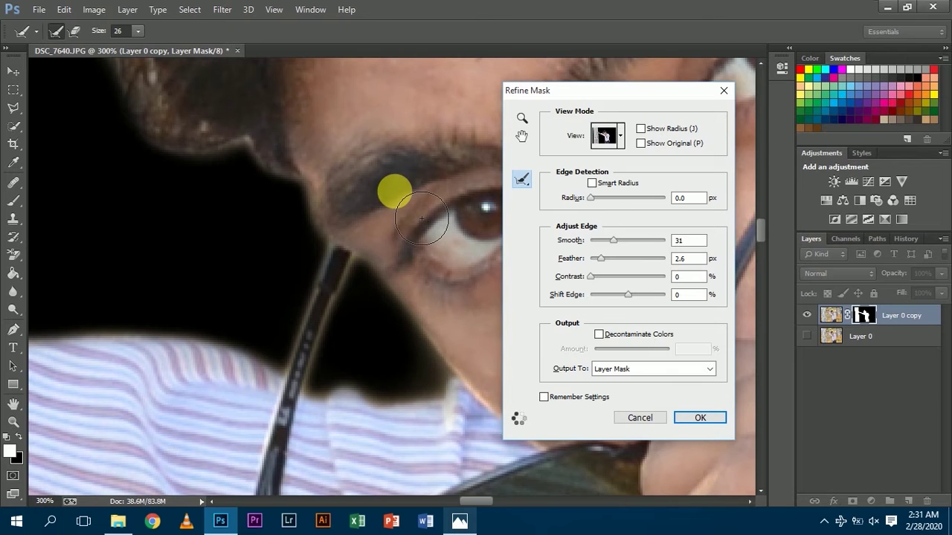
drag(455, 501, 474, 499)
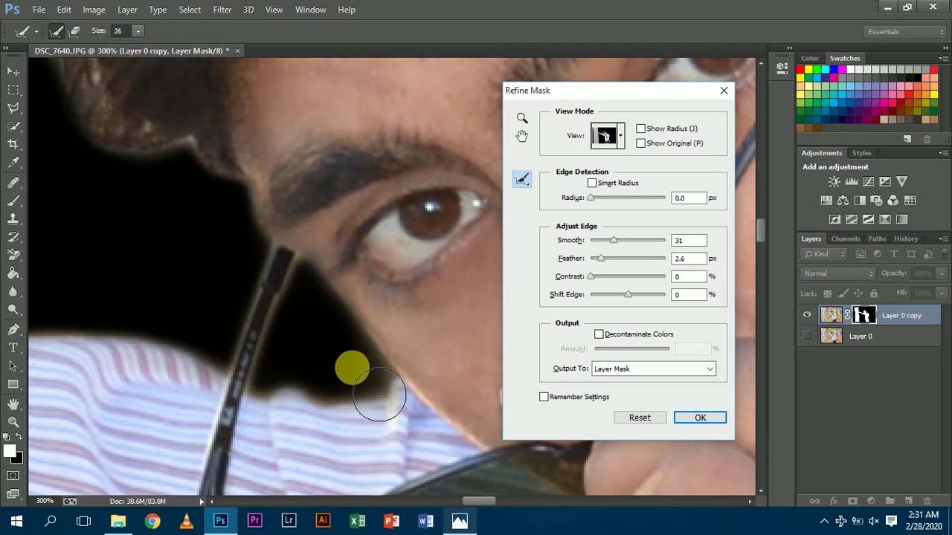
drag(377, 393, 353, 354)
Step: Enlarge the refine brush to size 86 and brush along the upper edge of the forearm near the sleeve cuff
key(ctrl+0)
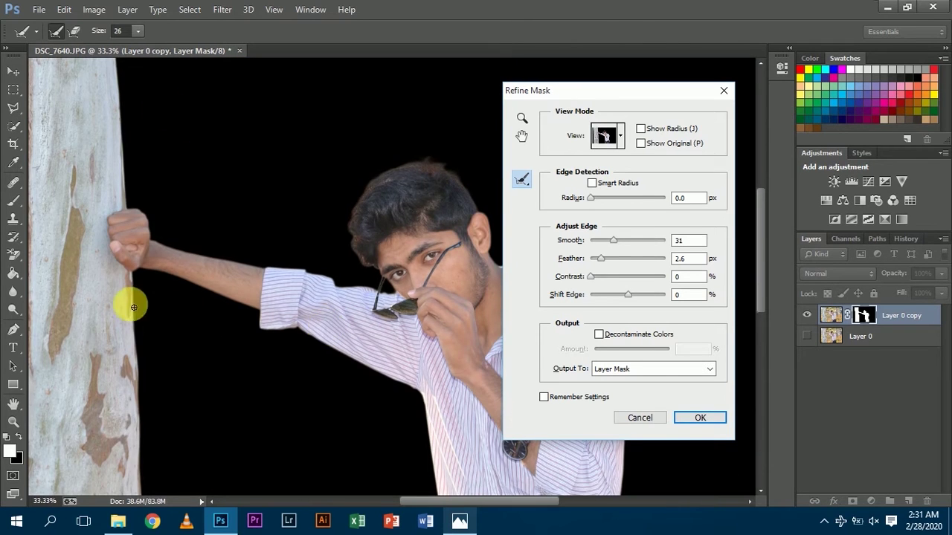
key(bracketright)
key(bracketright)
key(bracketright)
key(bracketright)
key(bracketright)
key(bracketright)
mouse_move(205, 263)
mouse_down()
mouse_move(262, 265)
mouse_move(220, 254)
mouse_up()
mouse_move(282, 264)
mouse_down()
mouse_move(172, 243)
mouse_move(356, 266)
mouse_move(247, 254)
mouse_up()
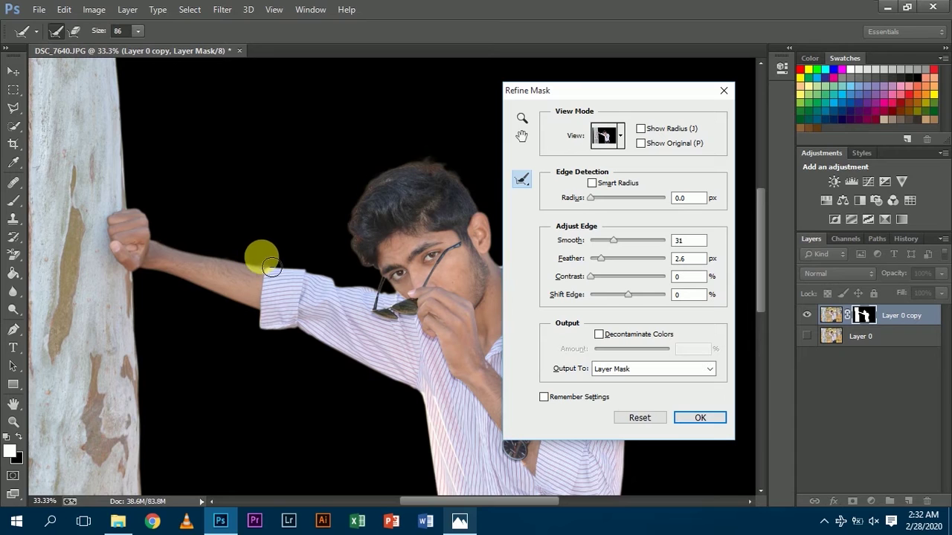
Step: Check the lower body edges and apply the mask refinement to the layer mask
scroll(386, 446, down, 5)
scroll(486, 502, right, 4)
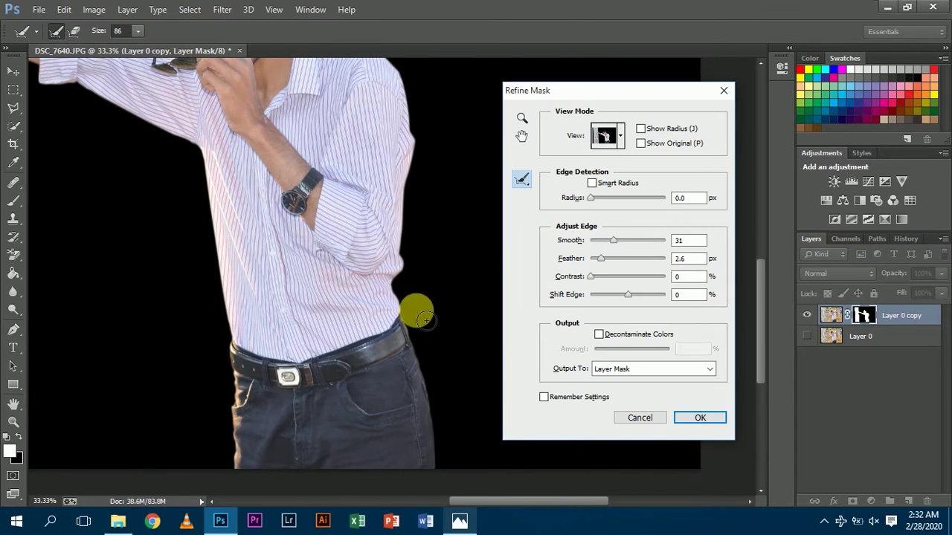
click(699, 420)
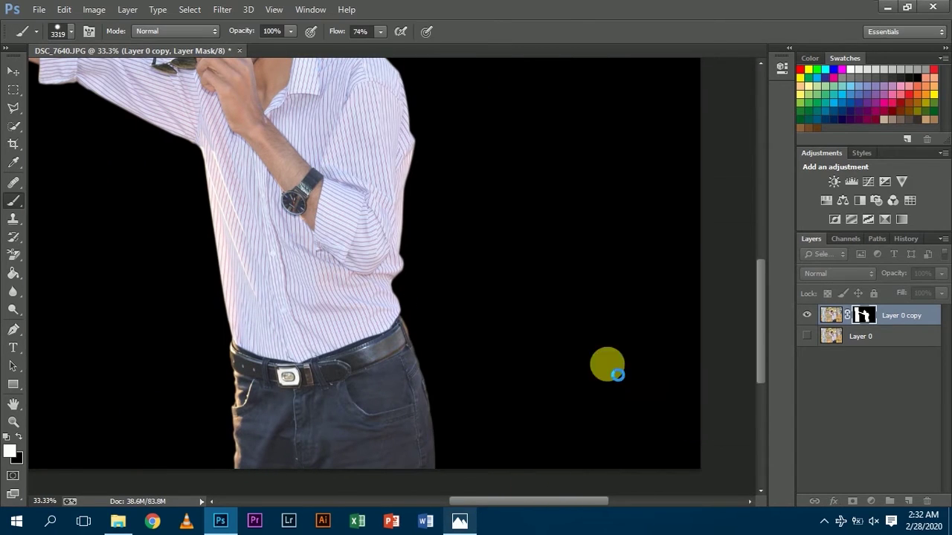
Step: Show and duplicate Layer 0, leaving the original hidden beneath the visible copy
click(807, 338)
click(866, 338)
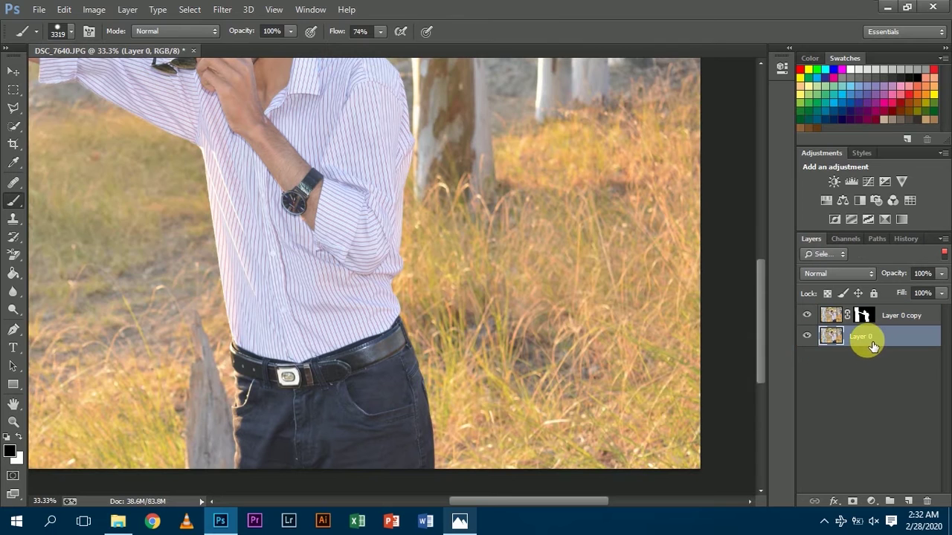
key(ctrl+j)
scroll(755, 252, up, 3)
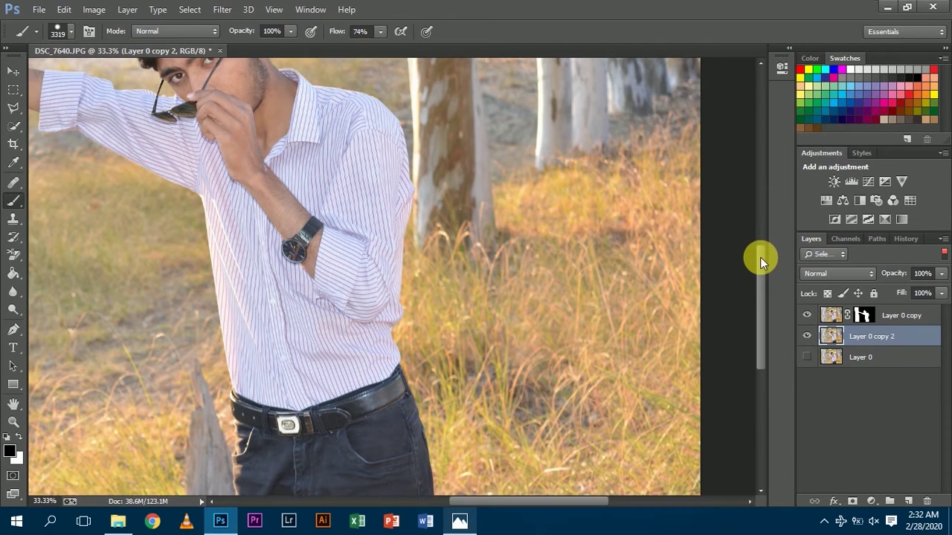
key(ctrl+minus)
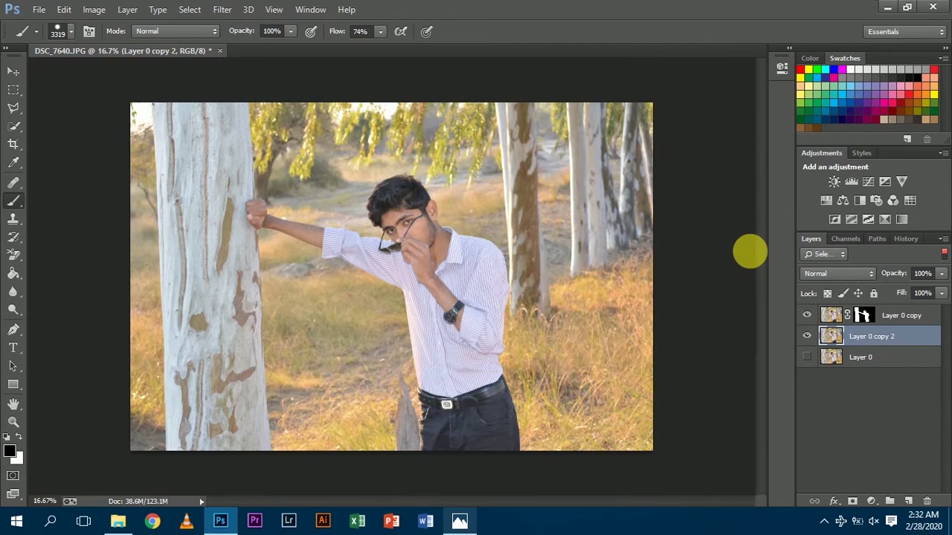
Step: Start a Tilt-Shift blur of 47 px on the duplicate layer and move the focus band down to the man's belt
click(227, 10)
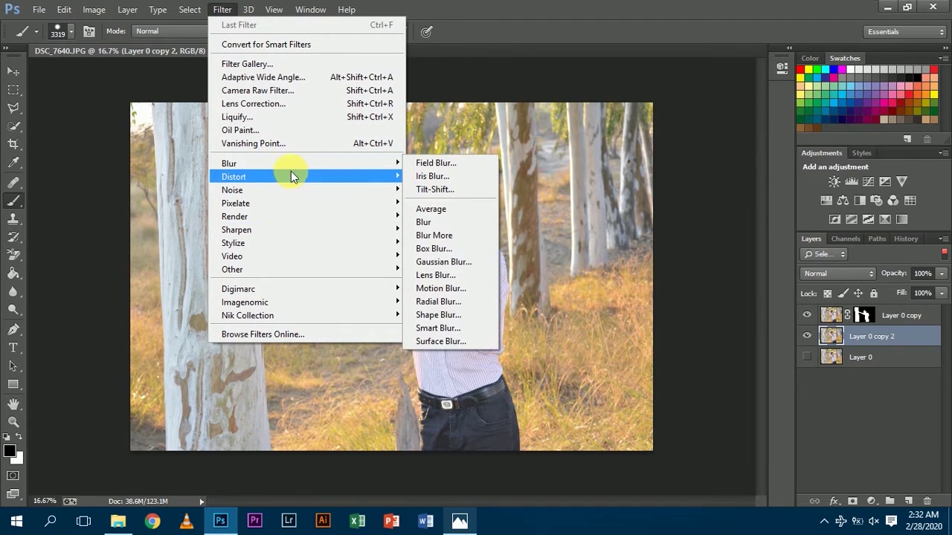
mouse_move(297, 165)
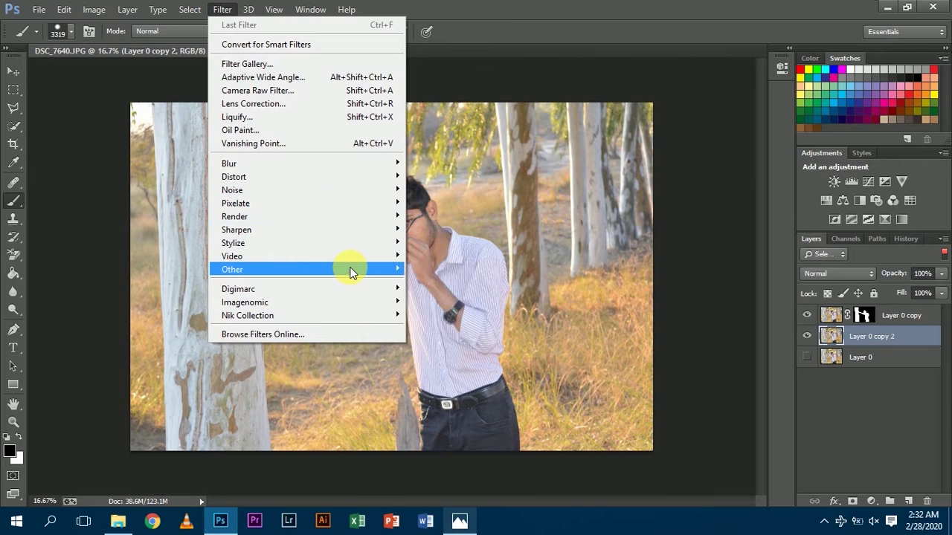
mouse_move(356, 206)
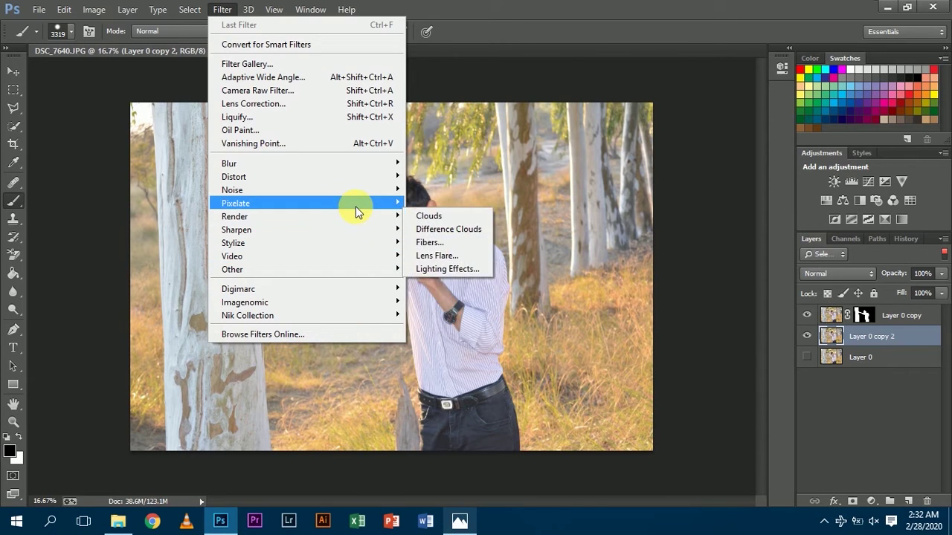
mouse_move(357, 164)
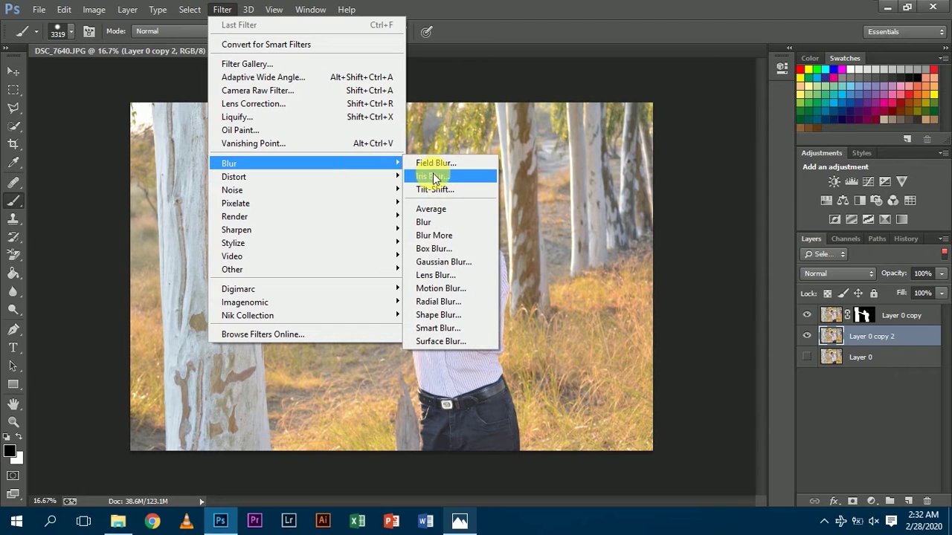
click(452, 187)
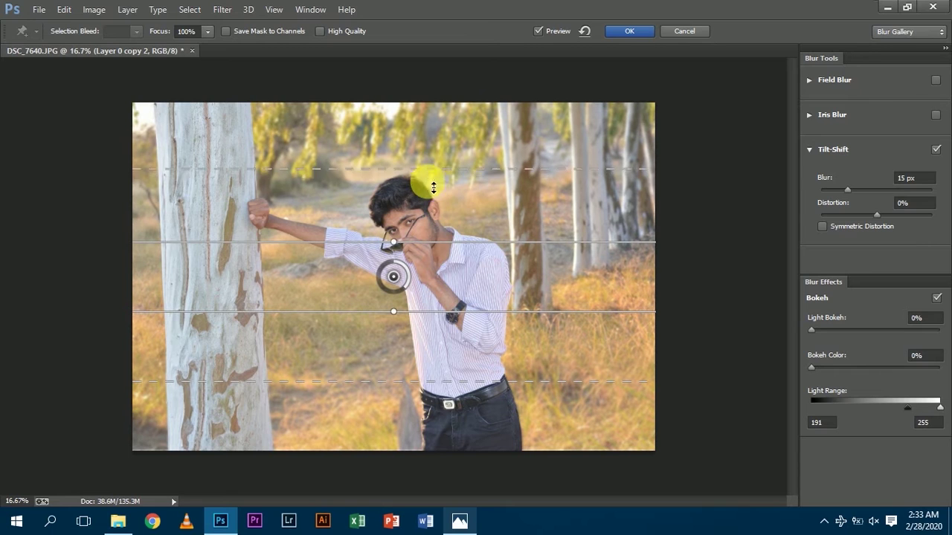
drag(433, 186, 440, 215)
drag(430, 290, 430, 411)
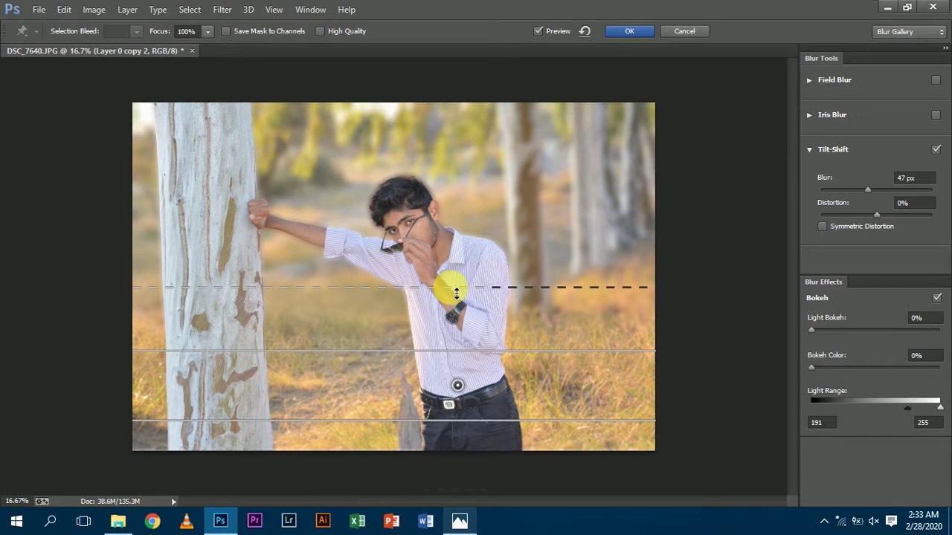
Step: Level the Tilt-Shift focus band, lower its centre to the man's trousers, adjust its upper edge and apply the blur
drag(458, 420, 461, 431)
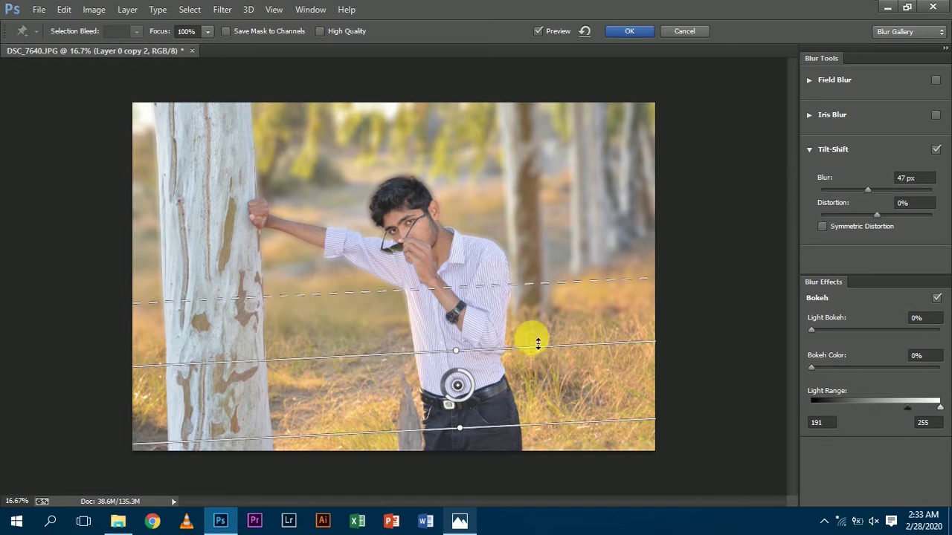
drag(541, 340, 542, 340)
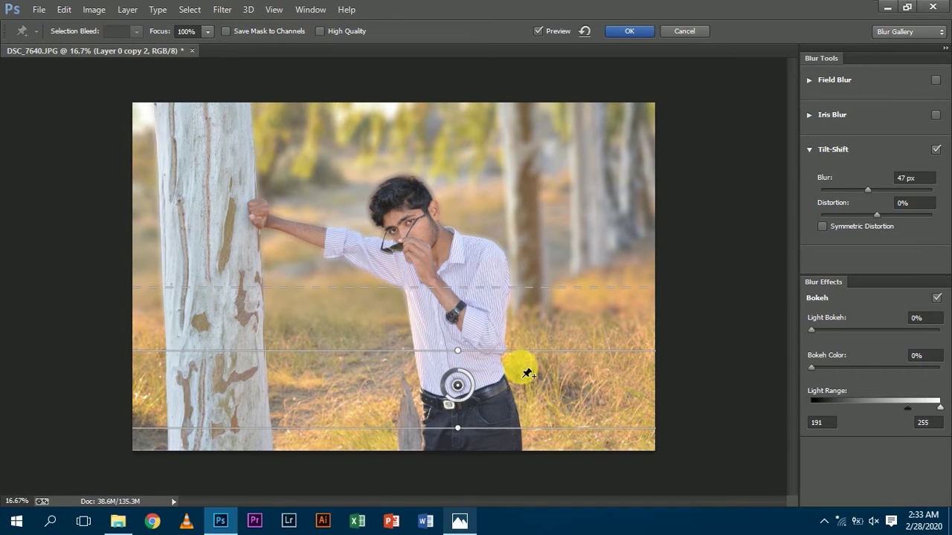
drag(522, 376, 519, 398)
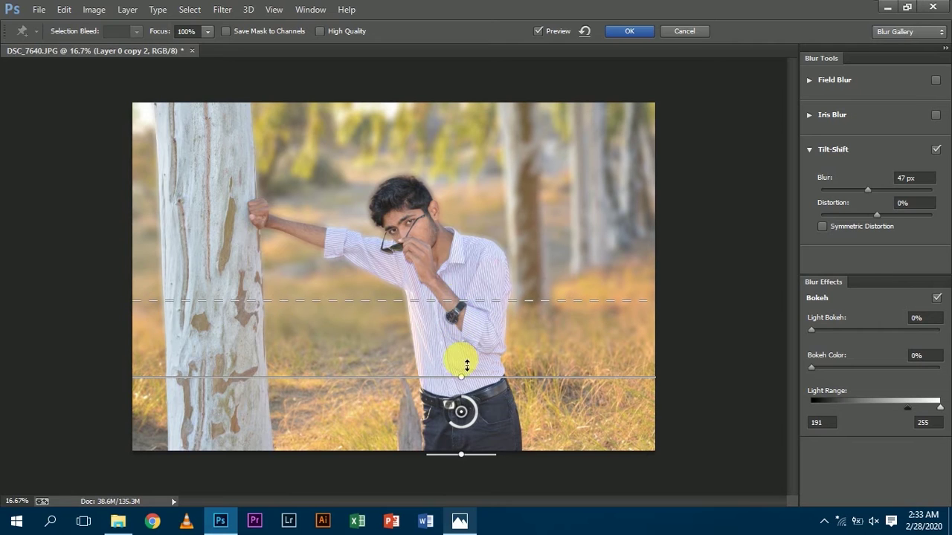
drag(480, 379, 481, 368)
click(629, 30)
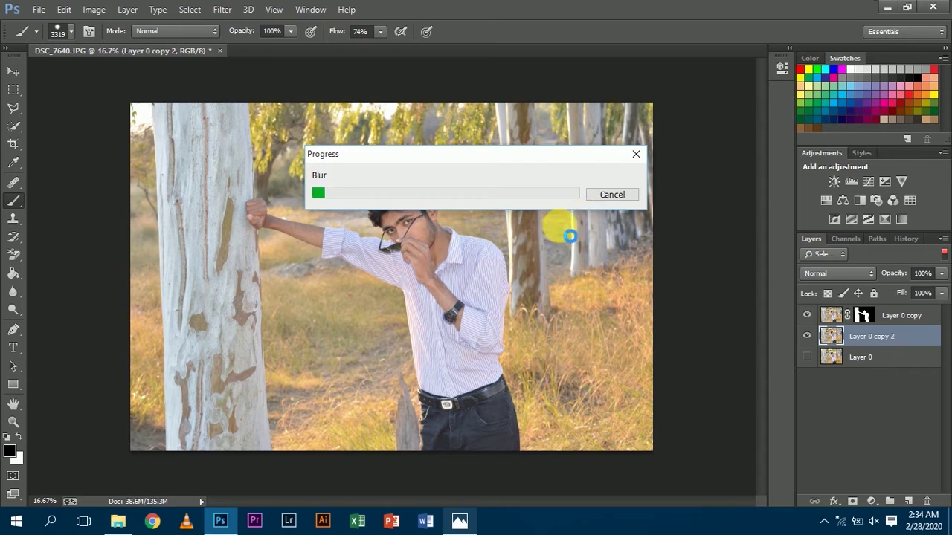
click(824, 520)
click(488, 309)
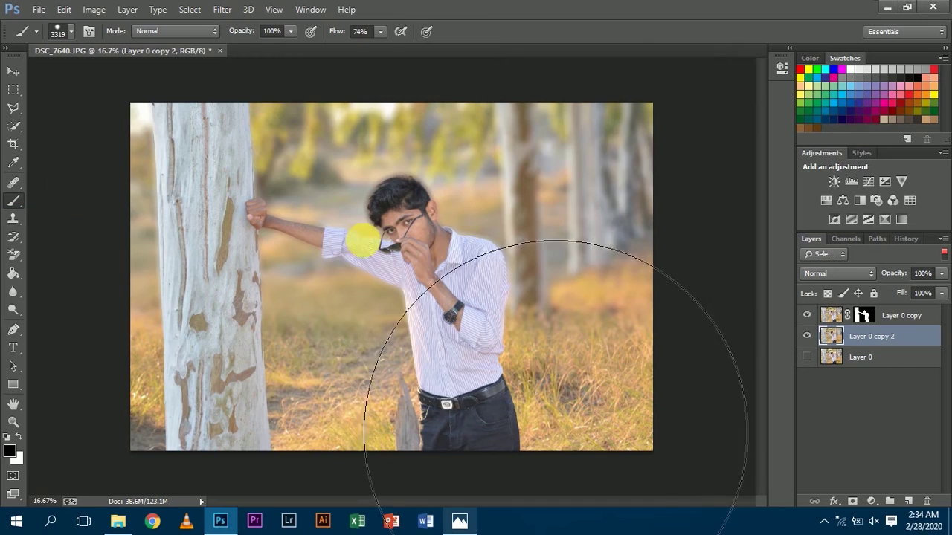
Step: Reduce the brush to a diameter of 42 px over the man's cheek
scroll(542, 240, up, 5)
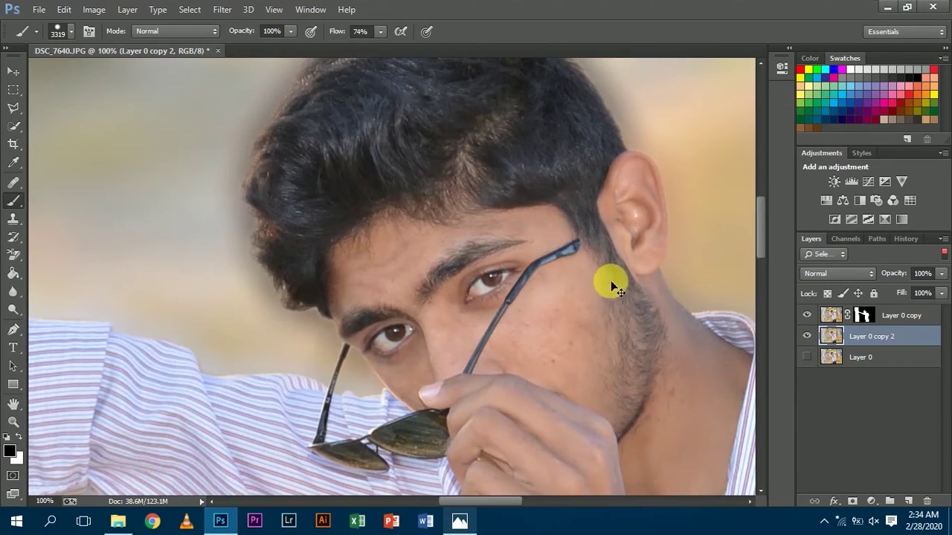
ctrl+right_click(504, 278)
ctrl+right_click(584, 226)
mouse_move(575, 238)
mouse_down()
mouse_move(524, 221)
mouse_move(134, 226)
mouse_move(15, 239)
mouse_up()
mouse_move(521, 240)
mouse_down()
mouse_move(386, 256)
mouse_move(398, 256)
mouse_up()
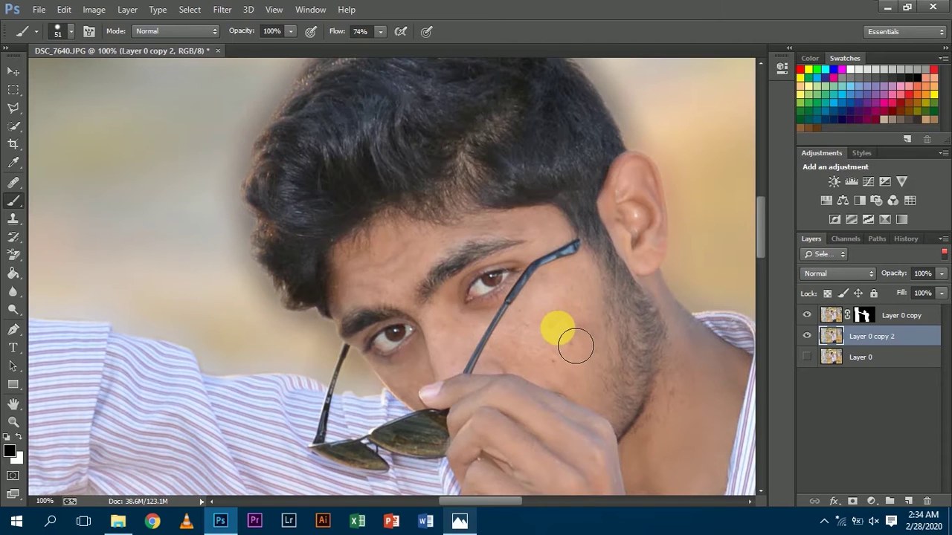
key(ctrl+plus)
drag(482, 502, 503, 502)
scroll(513, 409, down, 3)
drag(453, 244, 447, 248)
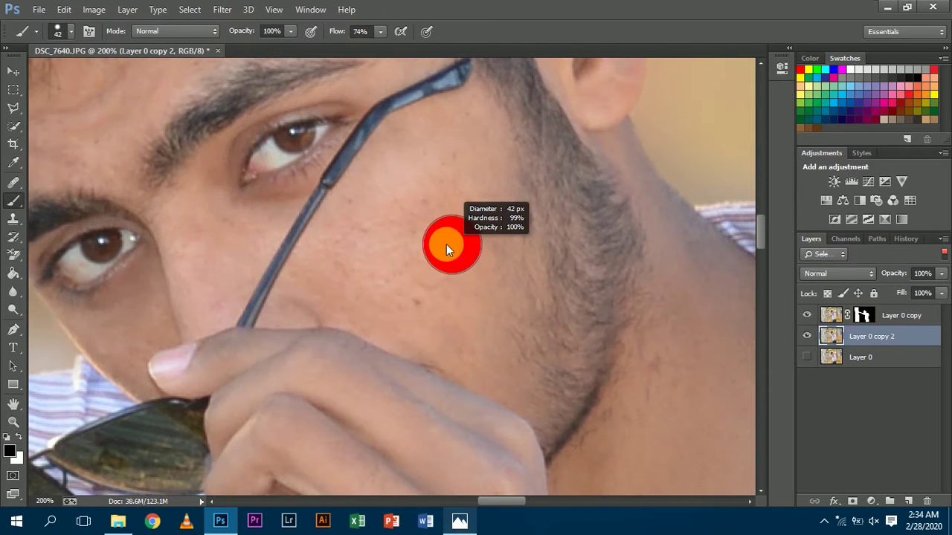
Step: Retouch the blemishes on the man's cheek on the cut-out layer with the Healing Brush, sampling clean skin nearby
click(14, 182)
click(67, 195)
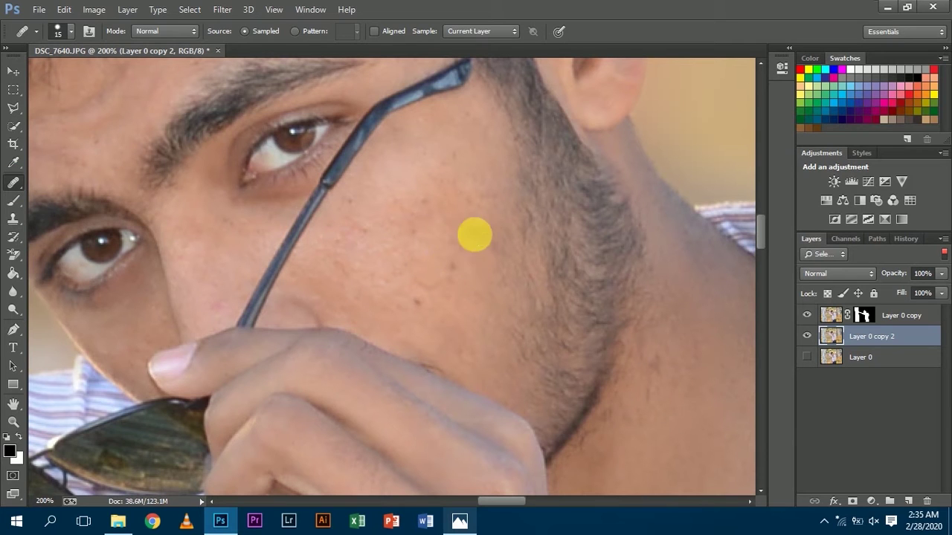
click(864, 316)
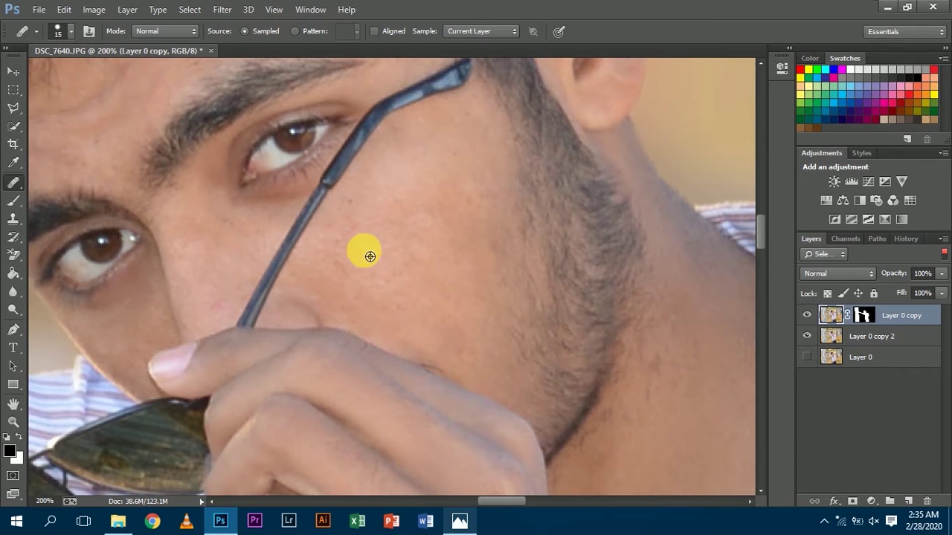
alt+click(422, 279)
click(479, 355)
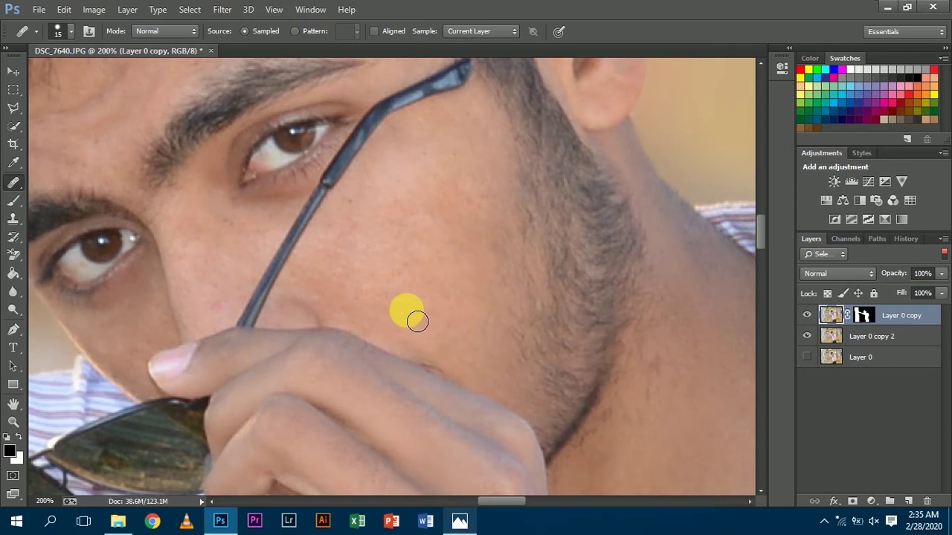
scroll(361, 234, up, 3)
scroll(499, 345, left, 5)
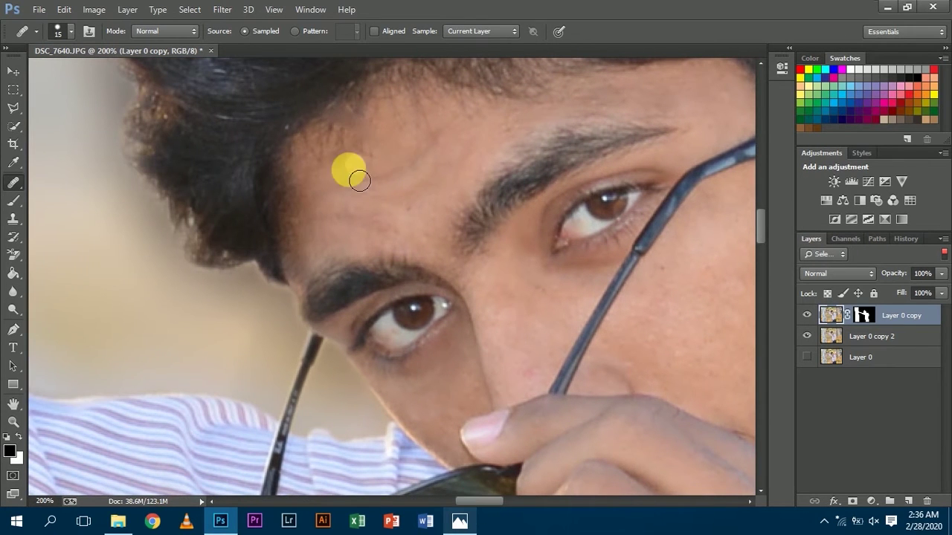
scroll(425, 175, down, 5)
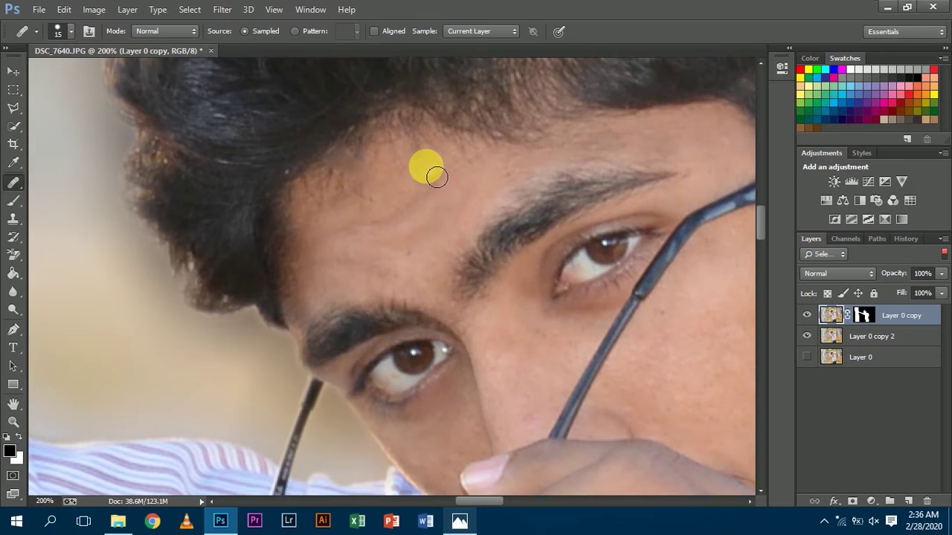
scroll(428, 172, down, 2)
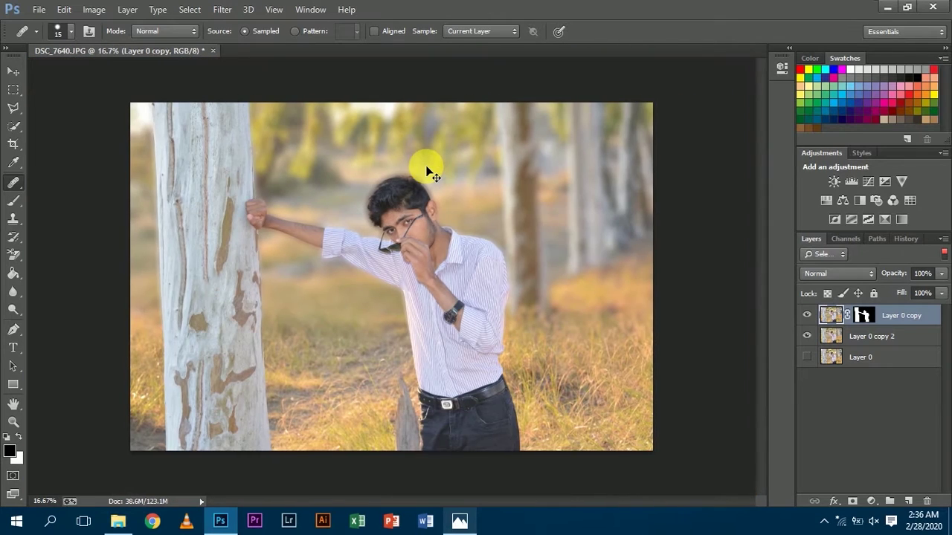
Step: Clone nearby blurred background over the dark halo around the man's hair on Layer 0 copy 2 with a 300 px Clone Stamp
click(840, 336)
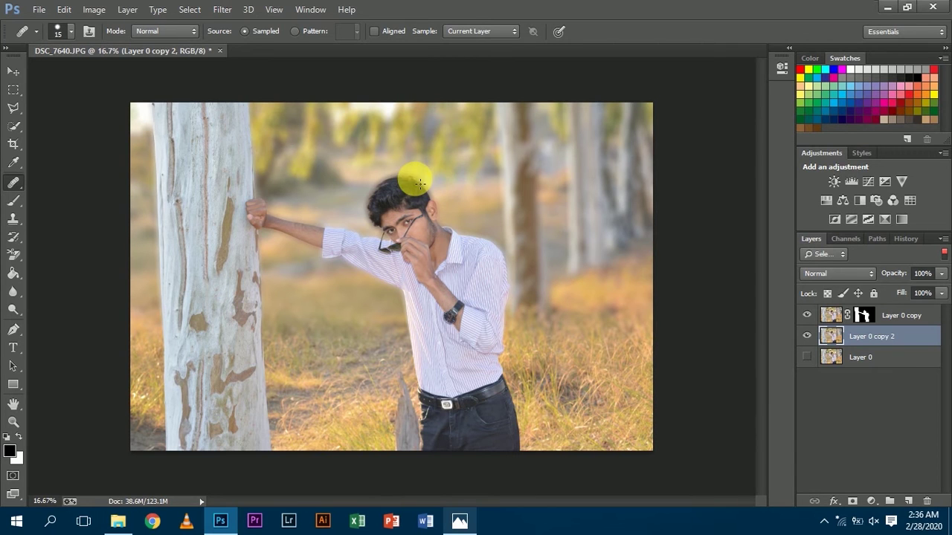
scroll(420, 183, up, 3)
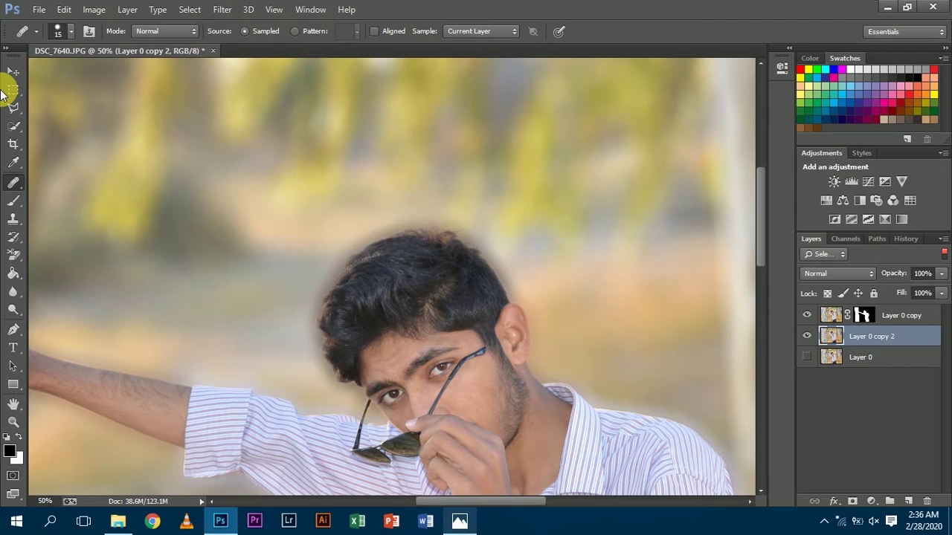
click(13, 217)
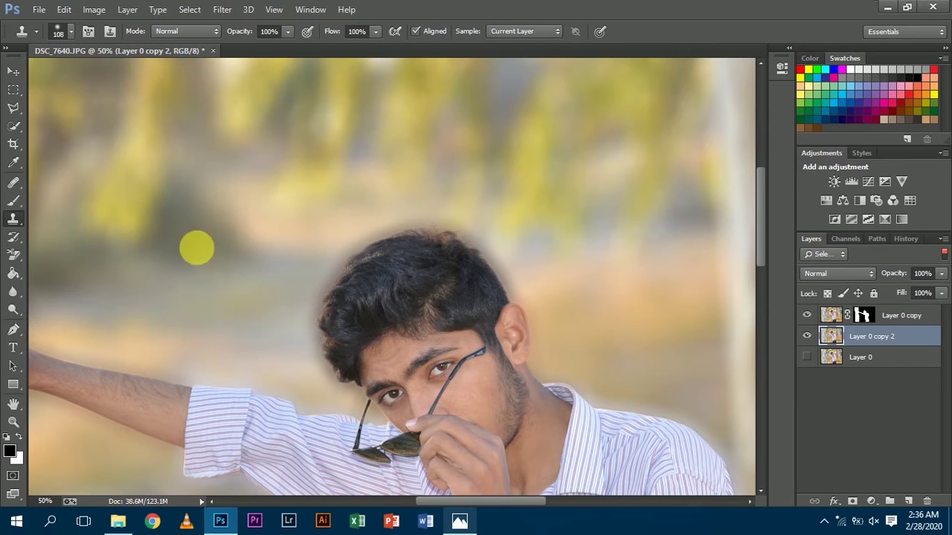
alt+click(283, 298)
click(331, 301)
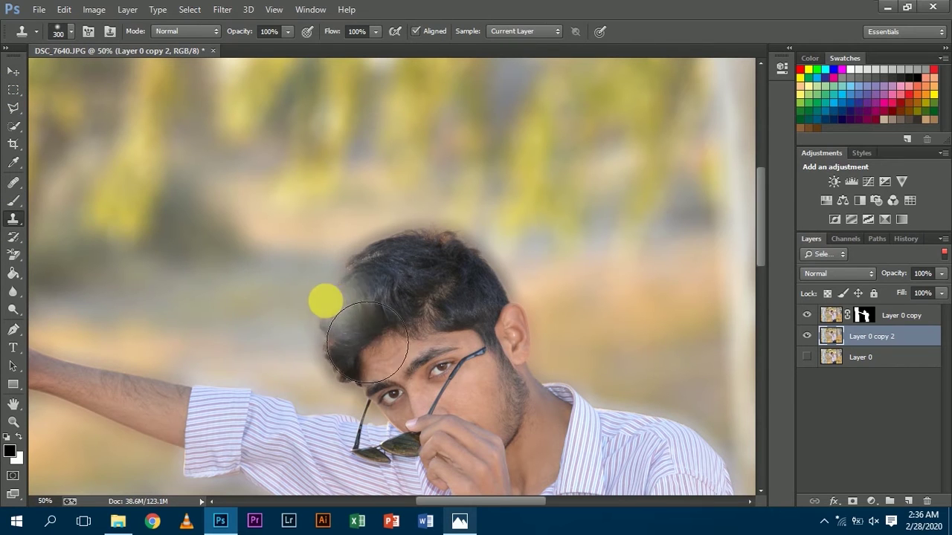
alt+click(268, 354)
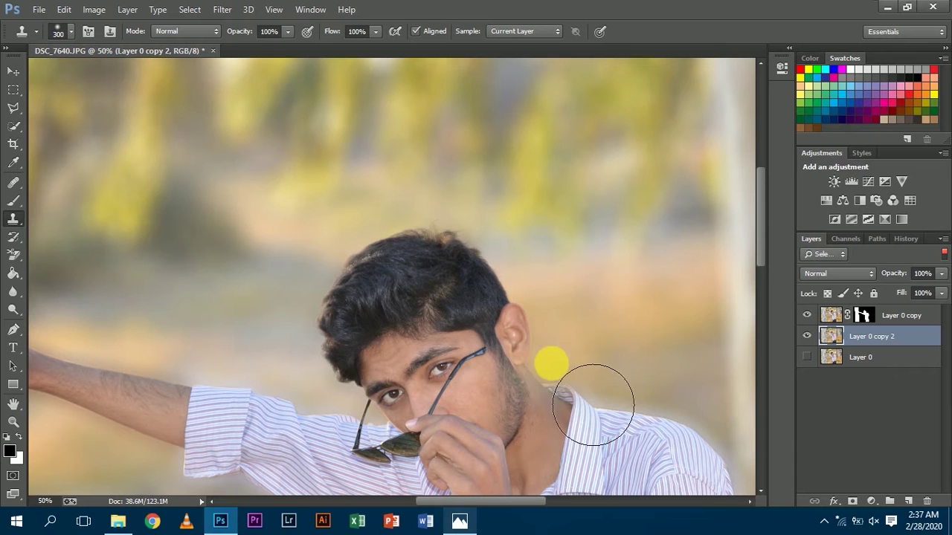
Step: Clone nearby blurred background over the light halo along the man's collar and shoulder on Layer 0 copy 2
alt+click(672, 390)
mouse_move(623, 410)
mouse_down()
mouse_move(671, 402)
mouse_move(692, 429)
mouse_up()
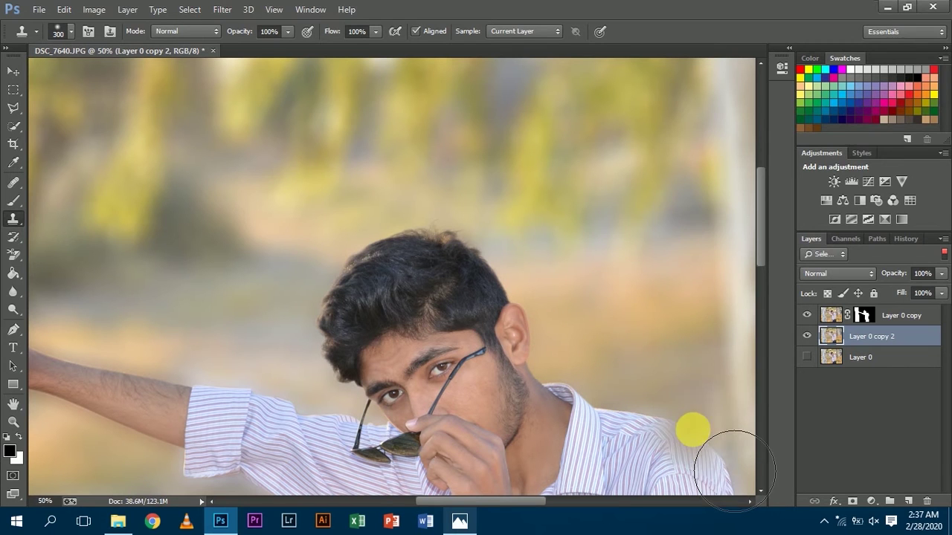
alt+click(685, 226)
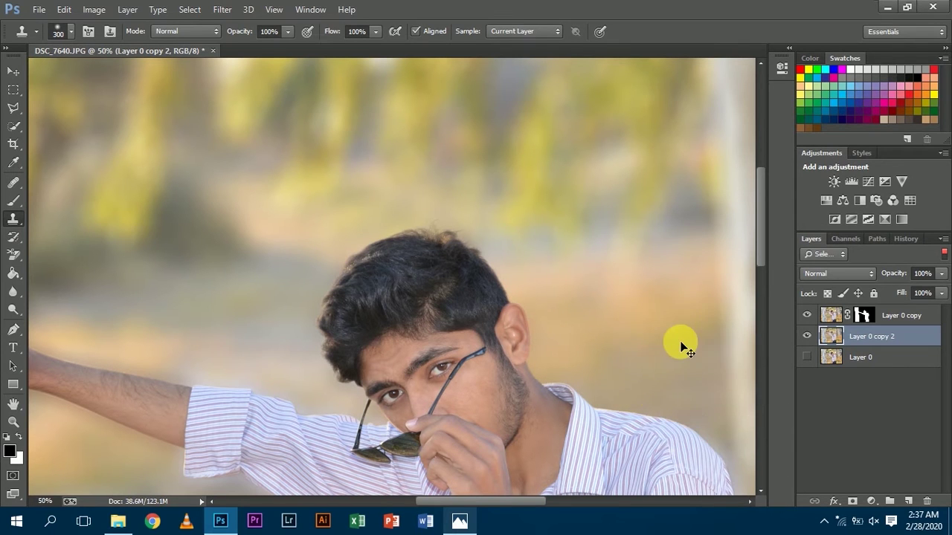
key(ctrl+minus)
scroll(685, 348, down, 5)
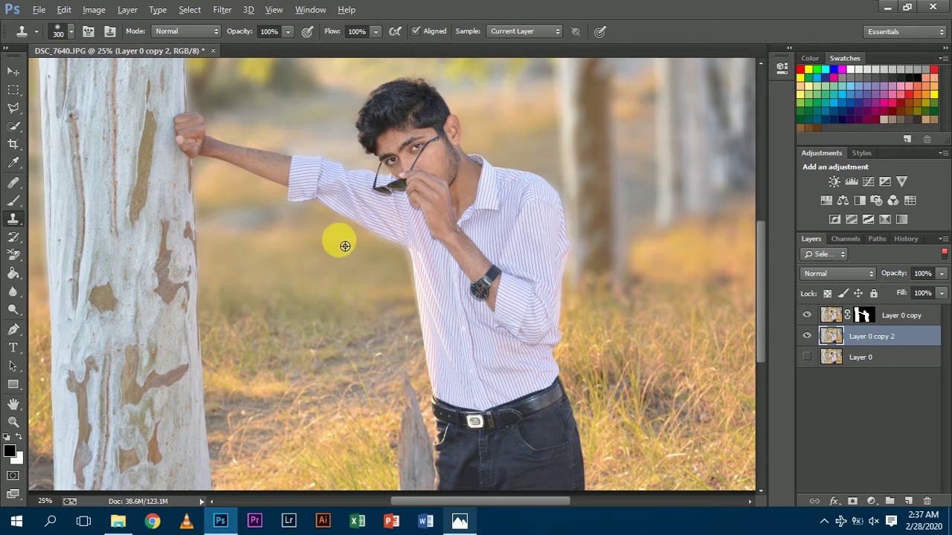
scroll(568, 341, up, 2)
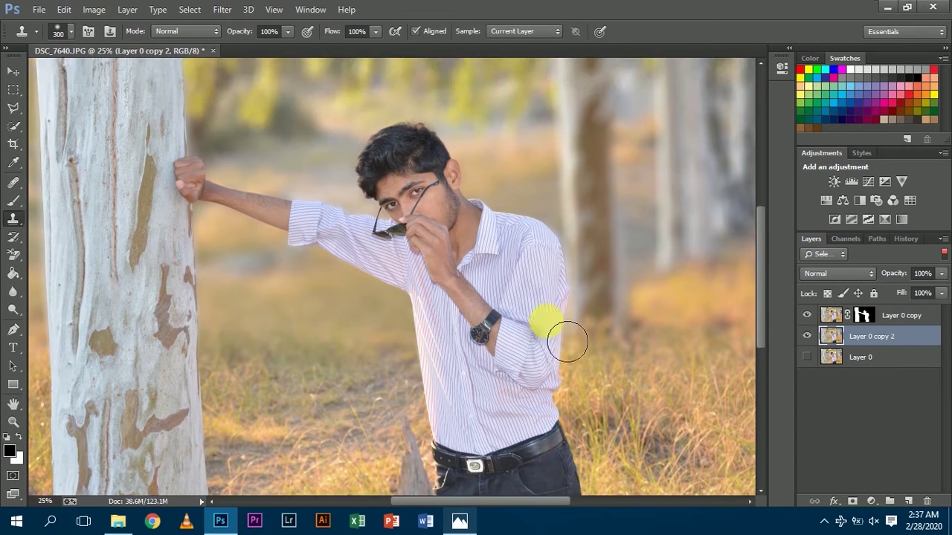
scroll(568, 342, up, 2)
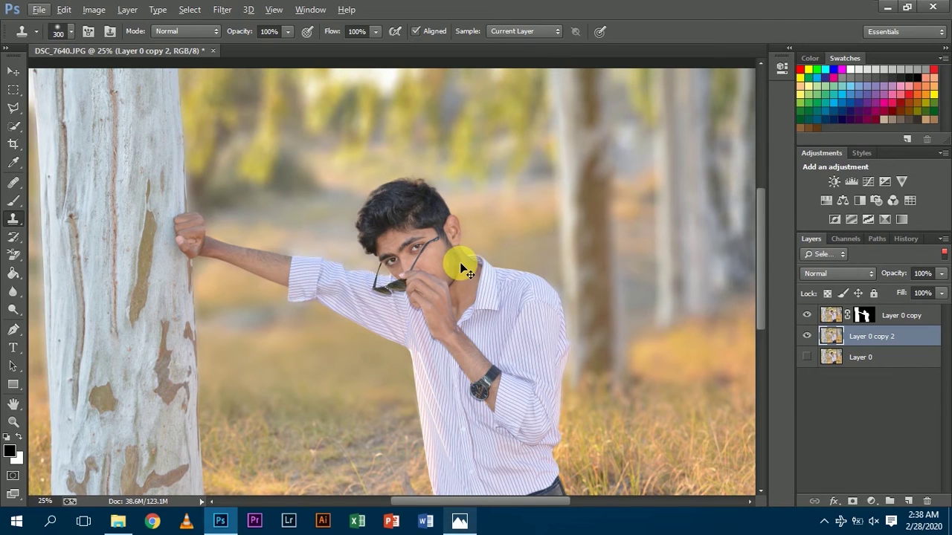
scroll(310, 196, down, 1)
scroll(313, 196, up, 1)
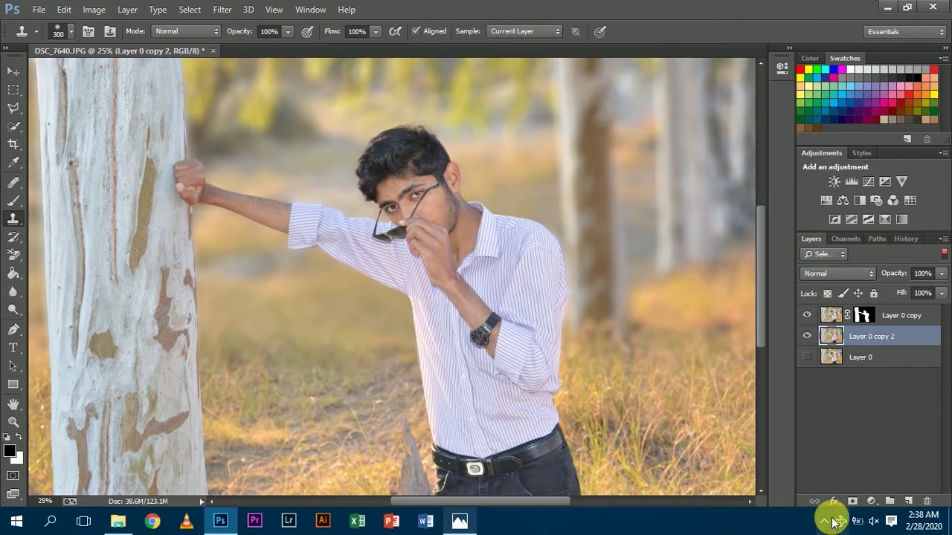
click(824, 520)
right_click(848, 463)
click(733, 301)
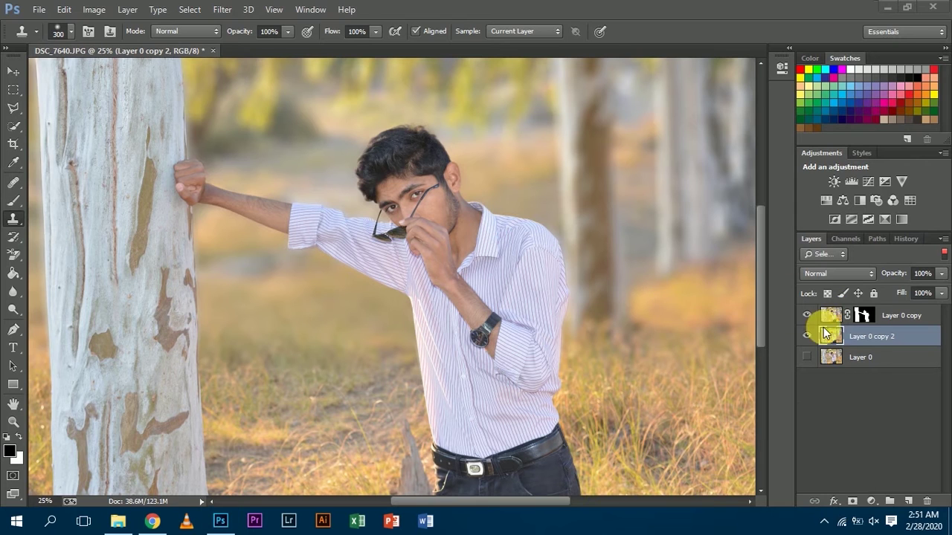
Step: Duplicate both the masked cut-out layer, Layer 0 copy, and the blurred background layer, Layer 0 copy 2
click(836, 312)
mouse_move(761, 225)
mouse_down()
mouse_move(763, 252)
mouse_move(759, 242)
mouse_up()
key(ctrl+minus)
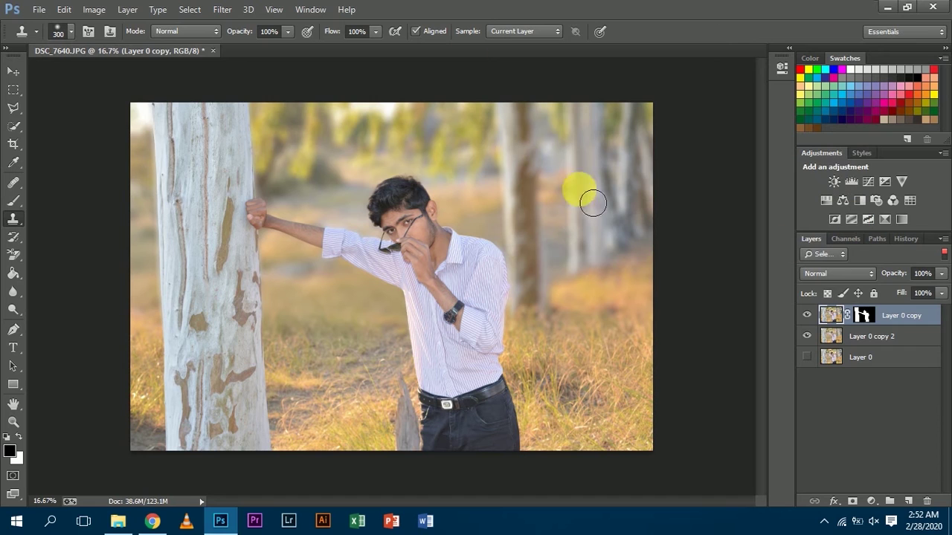
click(850, 360)
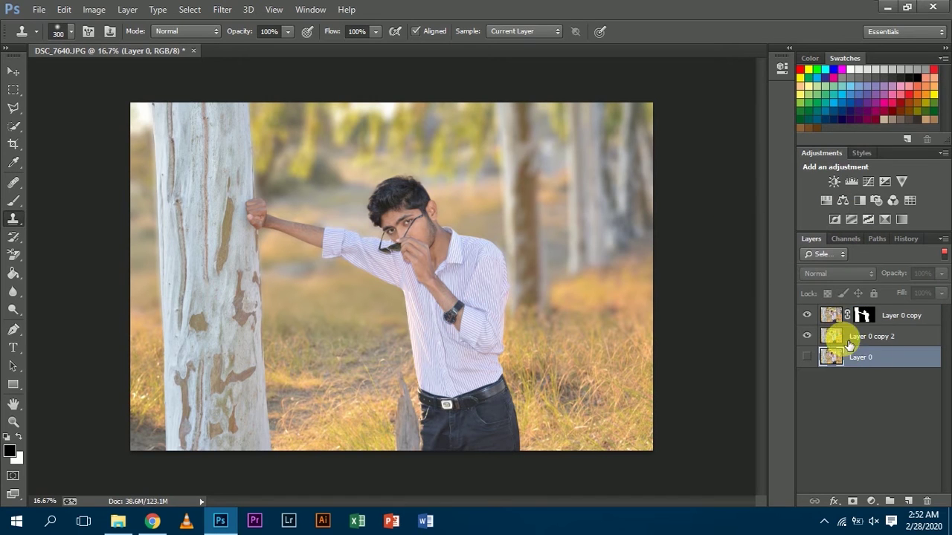
click(839, 319)
click(841, 338)
click(836, 318)
key(ctrl+j)
Step: Group the two duplicated layers and remove the selection around the canvas
ctrl+click(837, 320)
click(897, 320)
ctrl+click(900, 337)
right_click(892, 335)
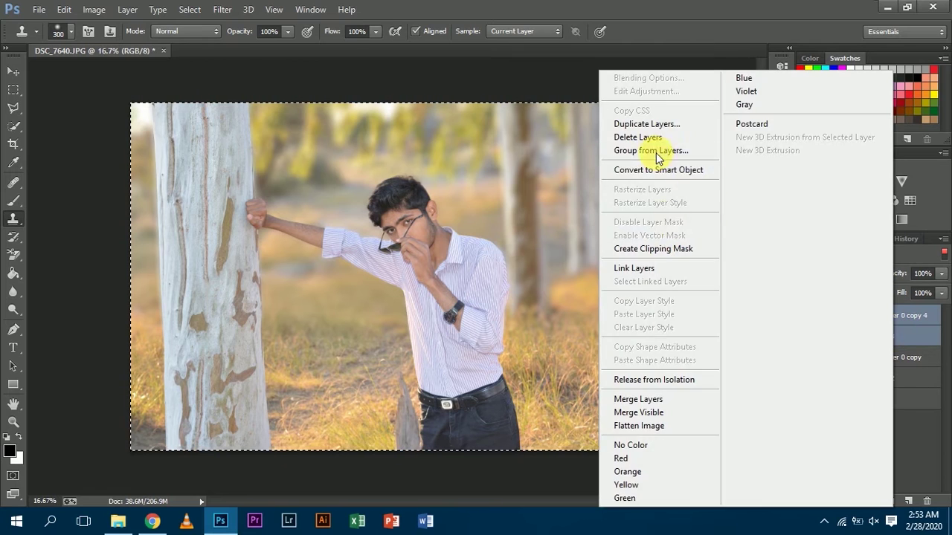
click(655, 152)
click(579, 166)
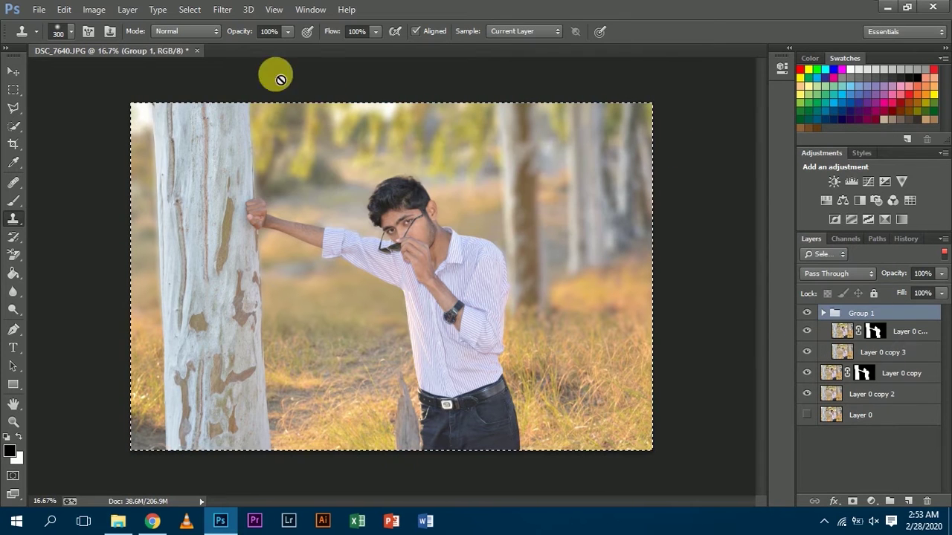
click(13, 89)
right_click(250, 245)
click(279, 220)
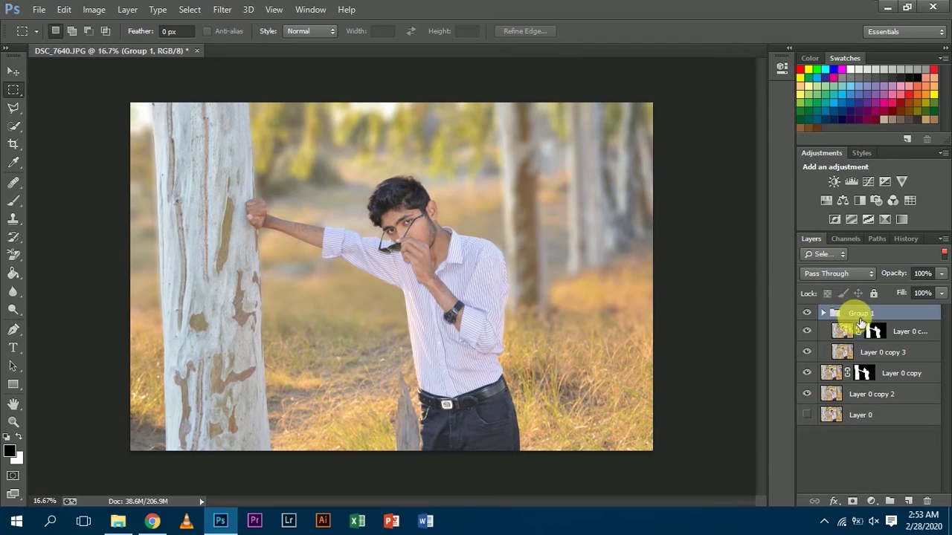
click(859, 353)
ctrl+click(911, 339)
drag(911, 340, 901, 323)
click(822, 314)
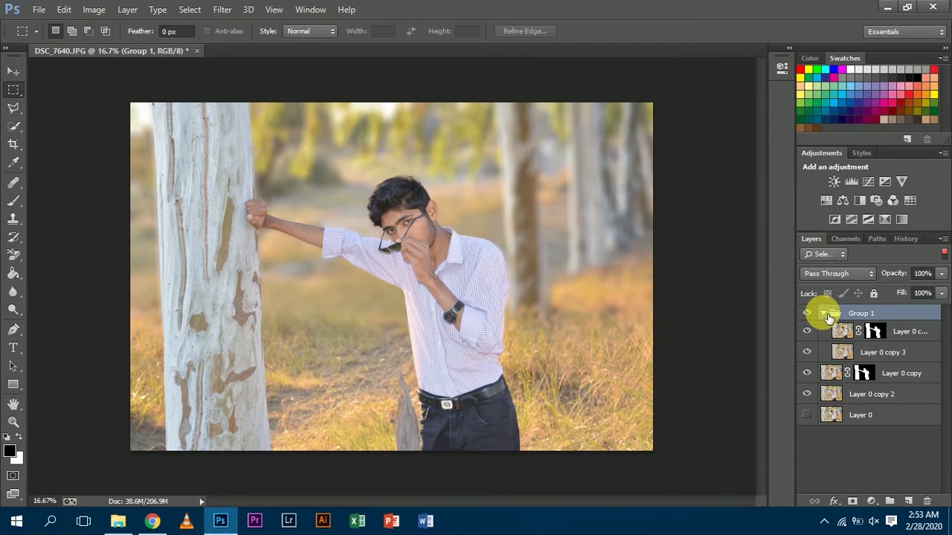
click(823, 314)
Step: Compare the image with Group 1 hidden and shown, and convert the group to a Smart Object
click(810, 313)
click(810, 313)
click(810, 313)
click(810, 313)
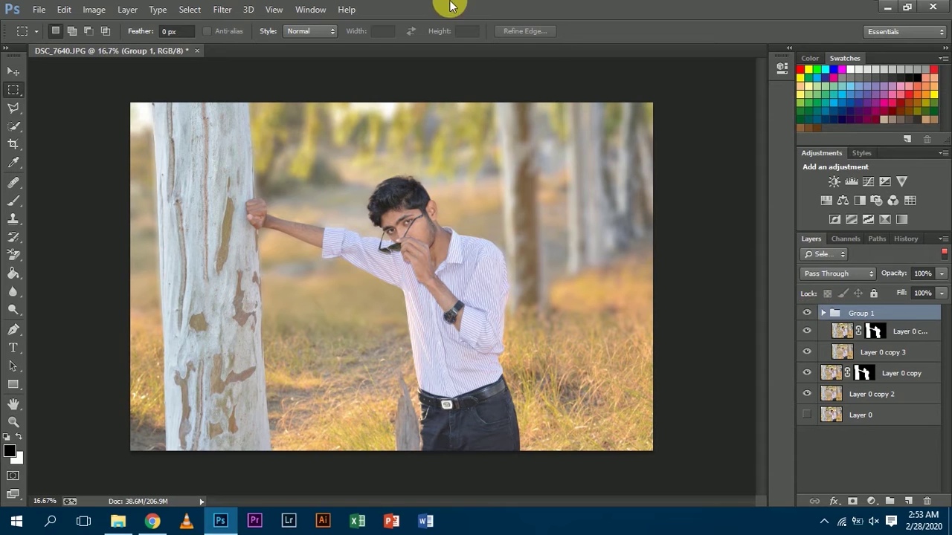
right_click(887, 313)
click(736, 207)
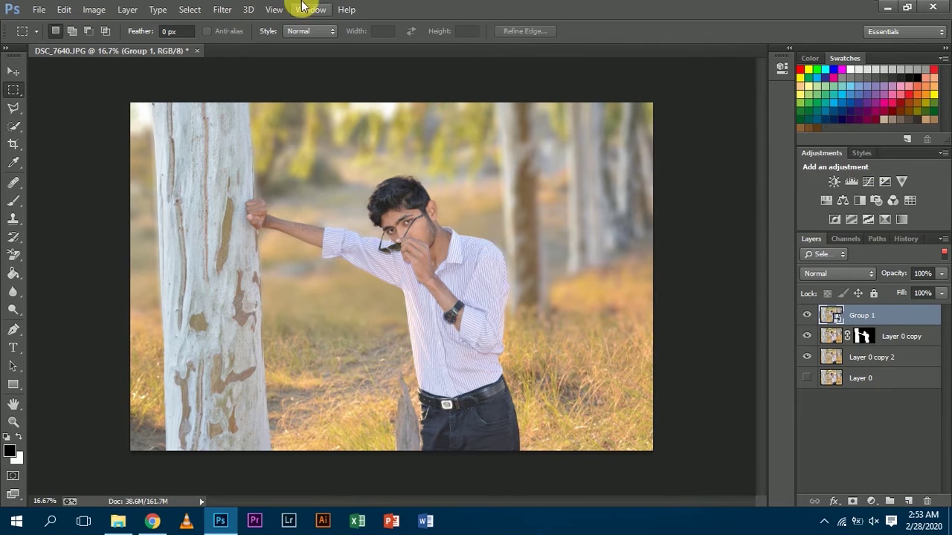
Step: Try a blue Camera Raw split toning on Group 1 with highlights at hue 233, saturation 73 and shadows at hue 222, saturation 71
click(222, 9)
click(283, 96)
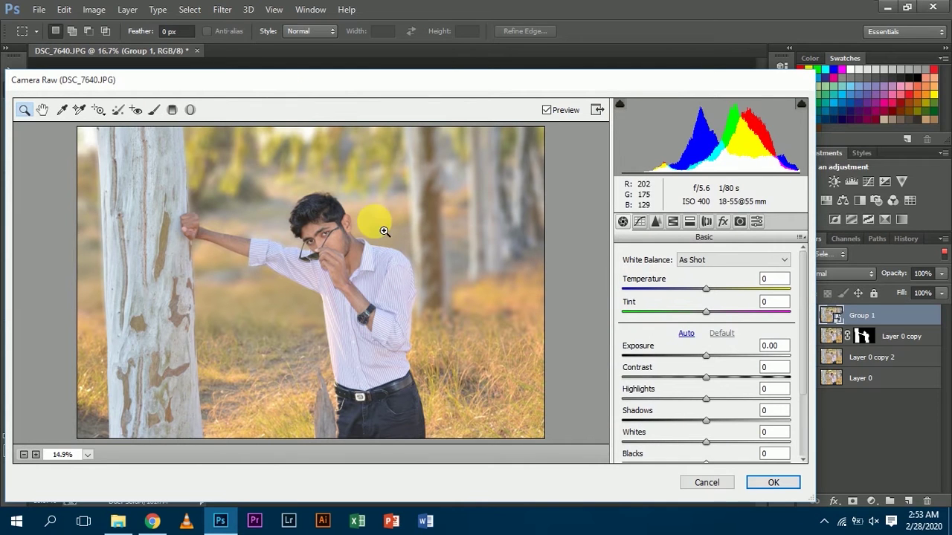
click(689, 221)
drag(628, 276, 736, 297)
drag(627, 385, 729, 400)
drag(626, 300, 727, 327)
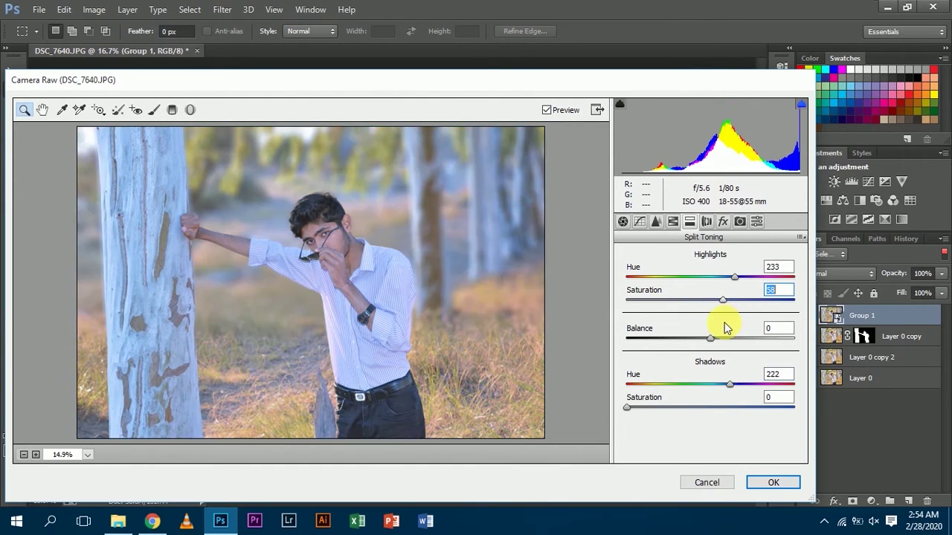
drag(628, 407, 740, 441)
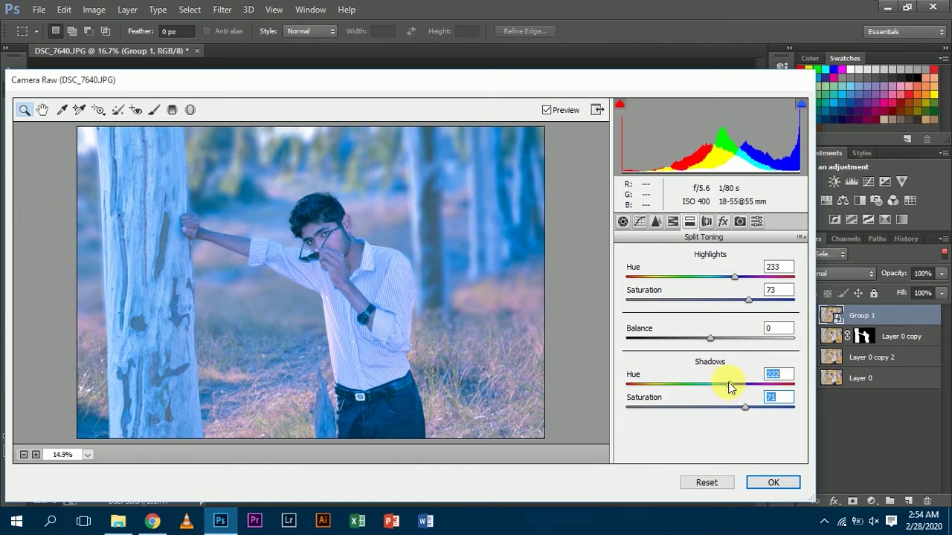
Step: Try split toning with highlights at hue 60, saturation 18 and shadows at hue 222, saturation 42, and close Camera Raw
drag(654, 383, 657, 386)
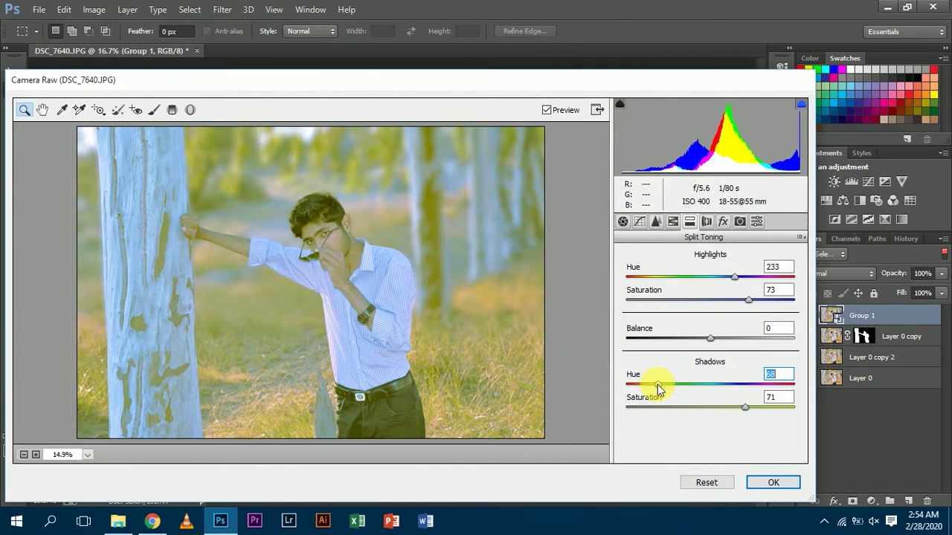
drag(733, 278, 655, 279)
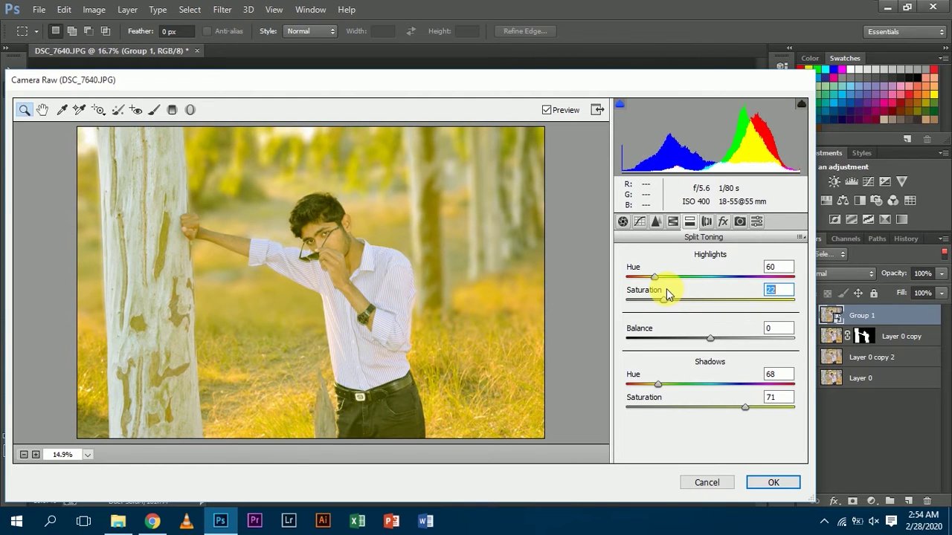
drag(658, 384, 752, 437)
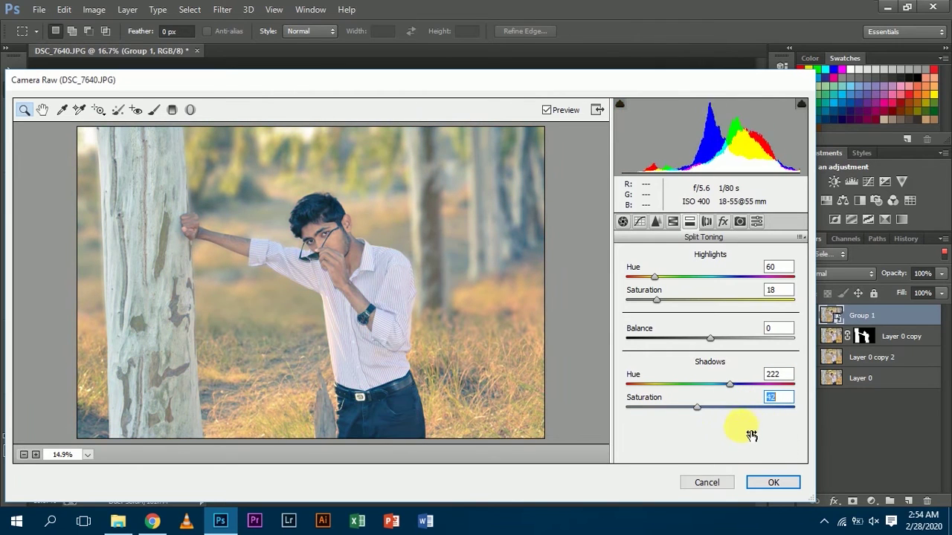
key(Return)
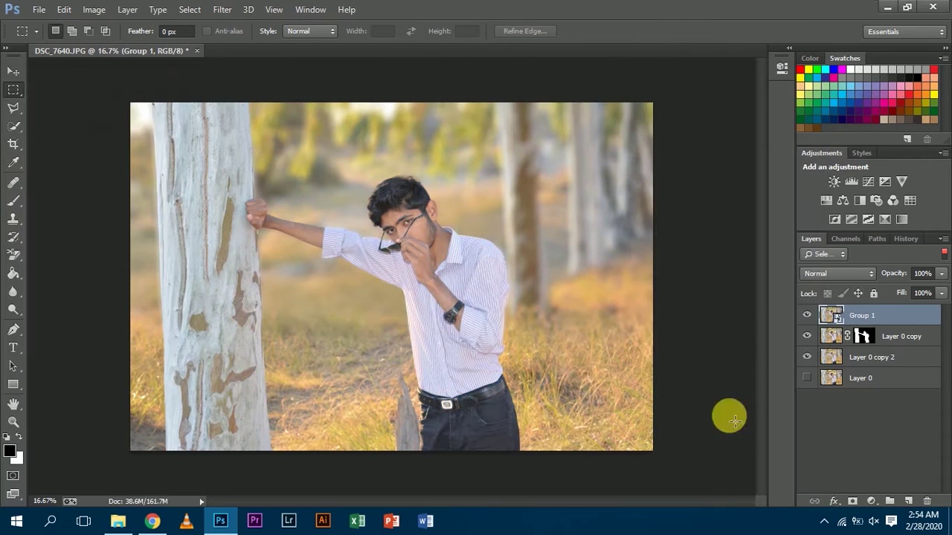
Step: Add a Brightness/Contrast adjustment layer above Group 1 with strongly lowered brightness and adjusted contrast, and invert its mask to black
click(871, 501)
click(849, 256)
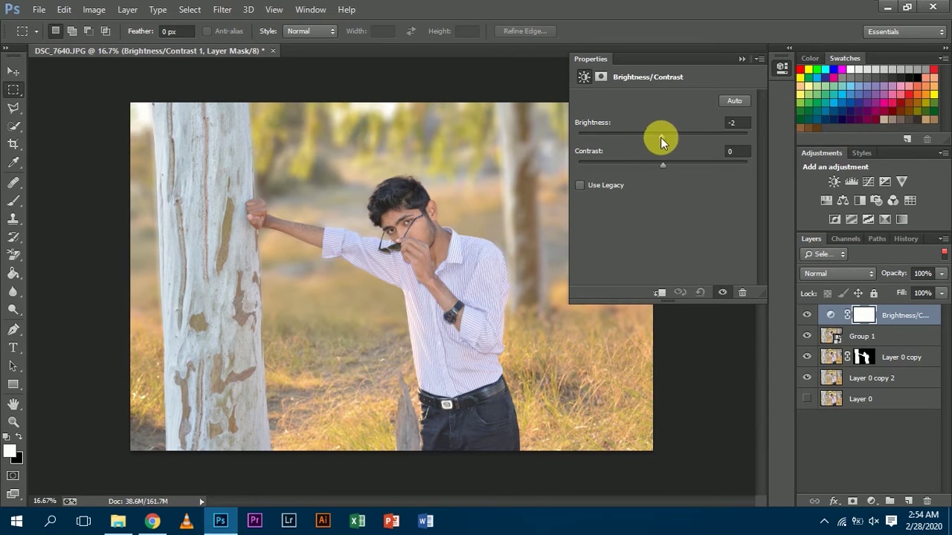
drag(662, 134, 616, 133)
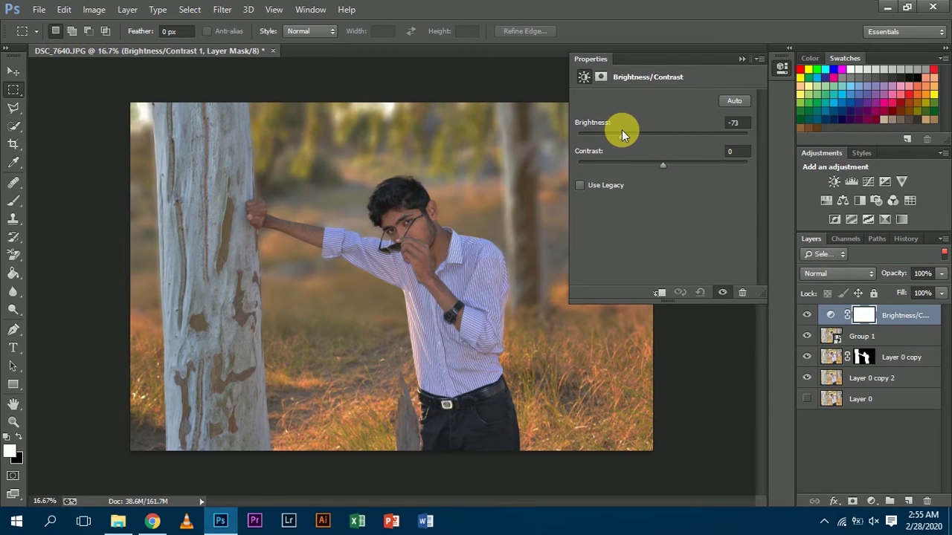
drag(621, 130, 572, 120)
drag(676, 171, 706, 173)
click(741, 58)
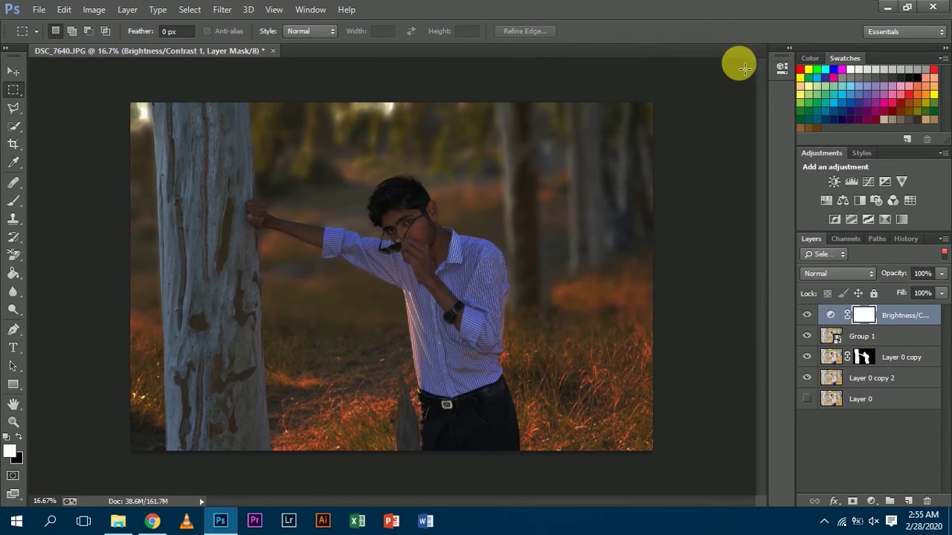
key(ctrl+i)
Step: Add a new layer directly above Group 1 and fill it with gray
click(862, 336)
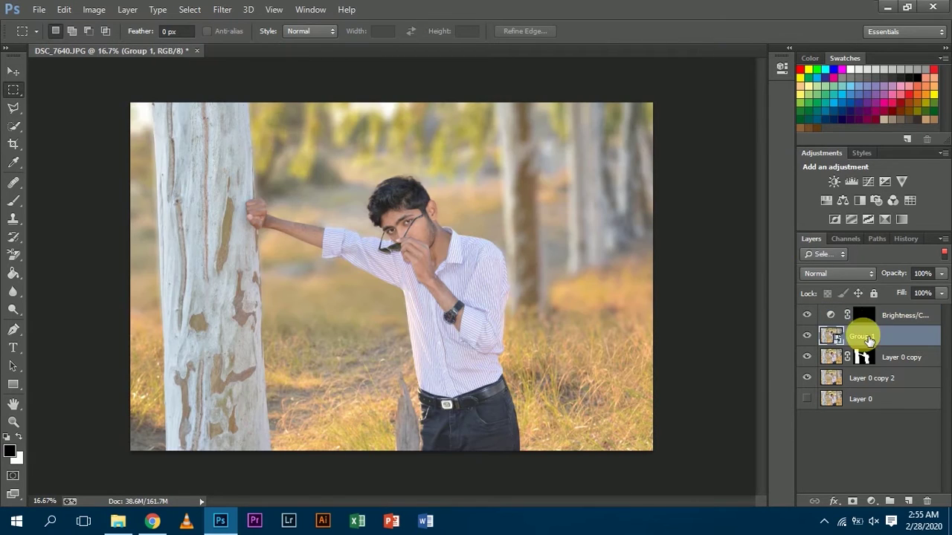
click(907, 500)
click(93, 9)
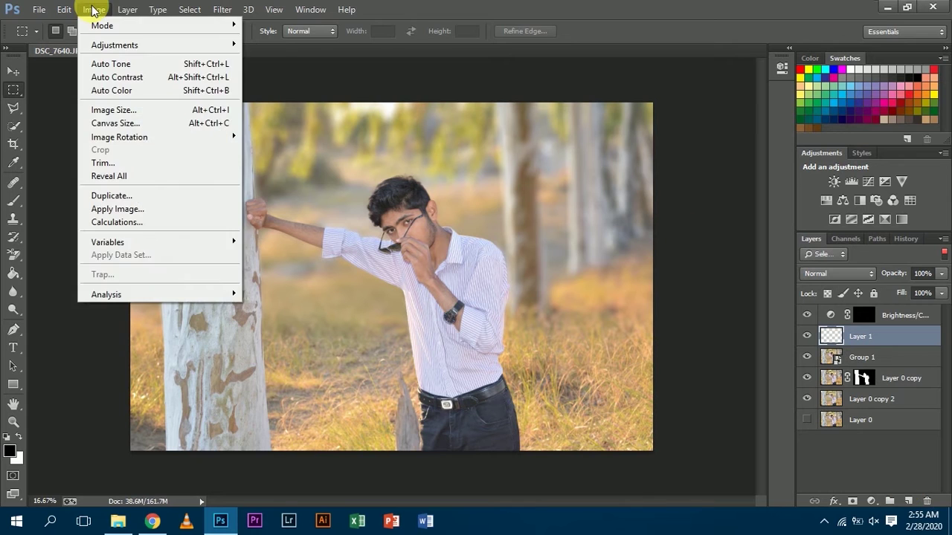
click(132, 193)
click(553, 141)
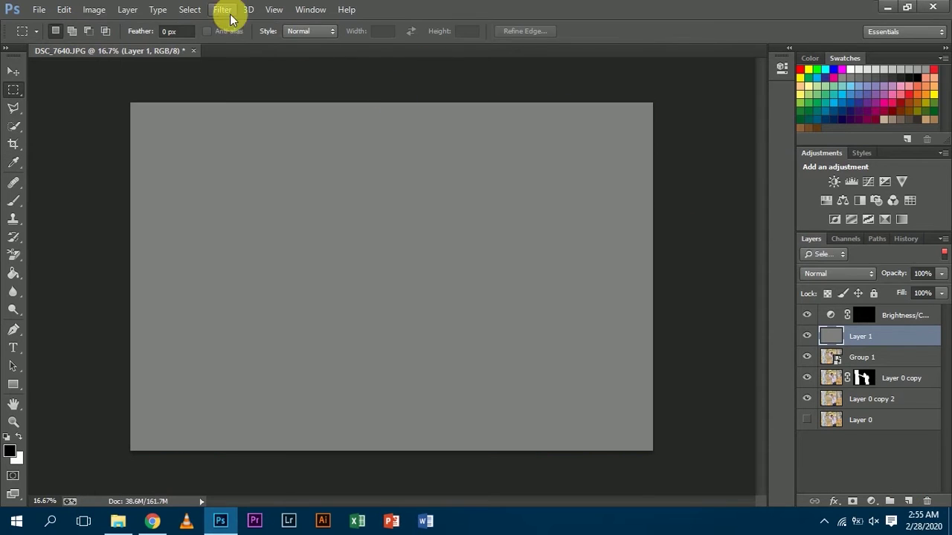
Step: Darken the gray layer's edges with a Lens Correction vignette of amount -100 and midpoint +13
click(222, 9)
click(275, 104)
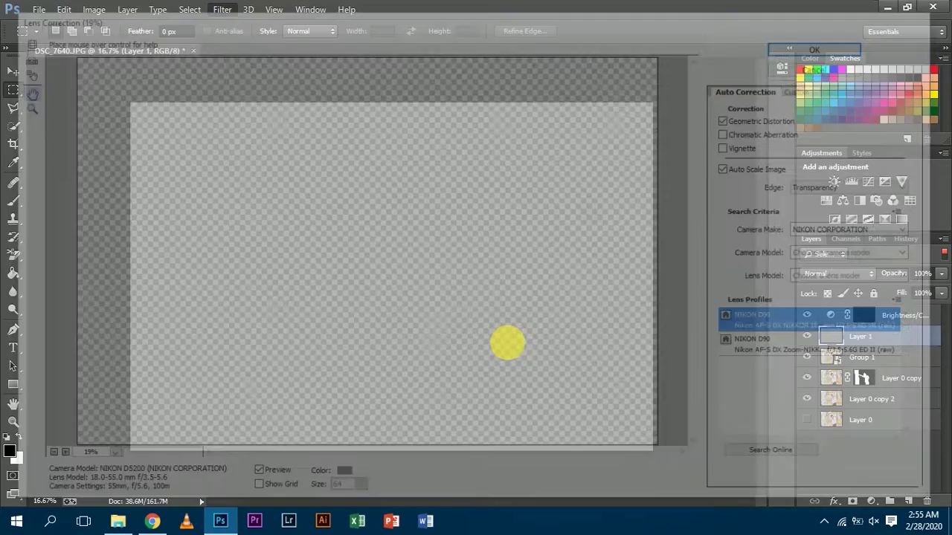
click(805, 85)
drag(824, 296, 727, 299)
drag(824, 334, 767, 326)
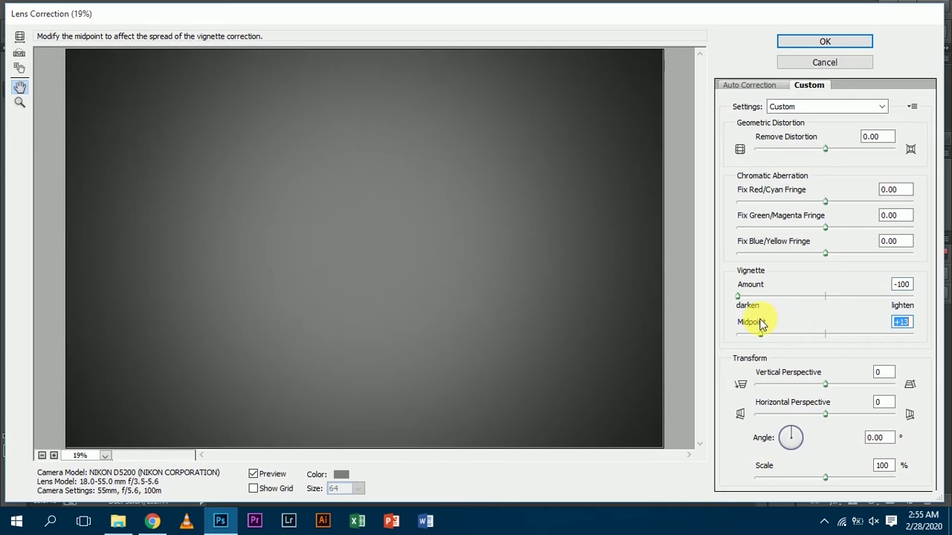
click(825, 41)
Step: Set the gray vignette layer's blend mode to Overlay, and stack it and a duplicate above the Brightness/Contrast layer
click(825, 273)
click(834, 64)
key(Down)
key(Down)
key(Down)
key(Down)
key(Down)
key(Down)
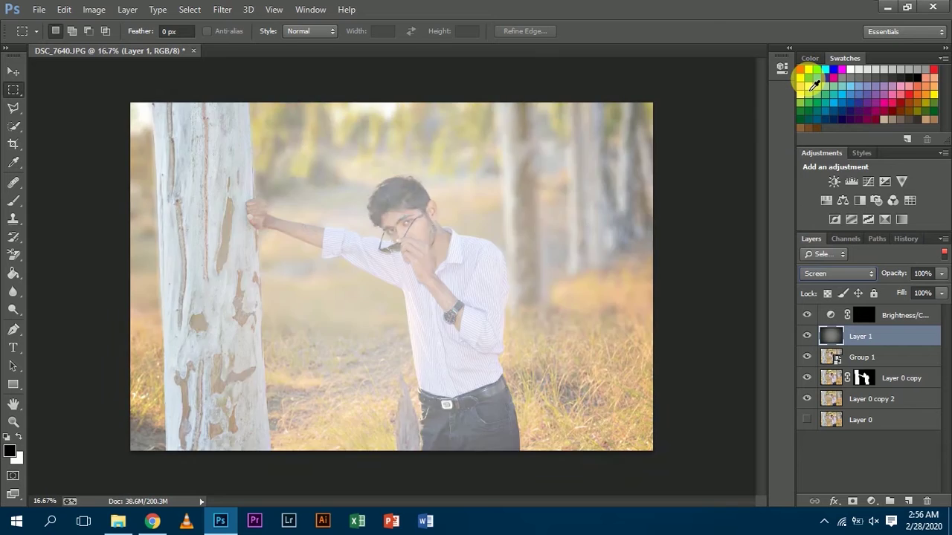
key(Down)
key(Down)
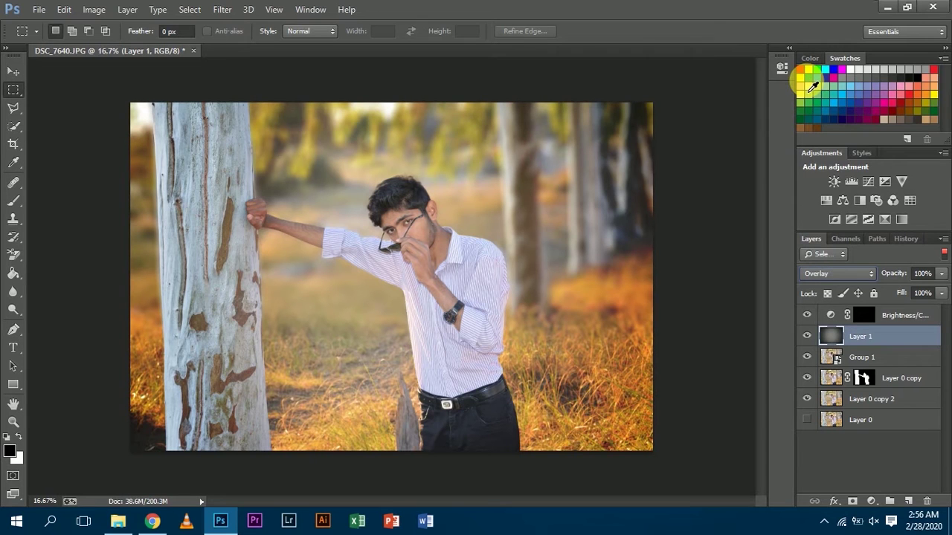
mouse_move(855, 338)
mouse_down()
mouse_move(877, 320)
mouse_move(851, 321)
mouse_up()
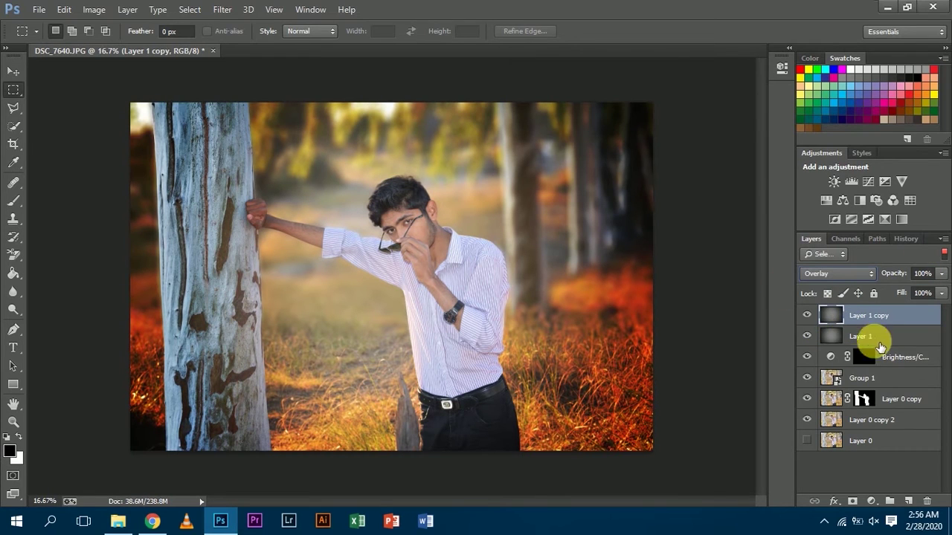
Step: Draw a white-to-black radial gradient on the Brightness/Contrast layer's mask from beside the man's torso out to the tree trunk
click(821, 356)
click(13, 201)
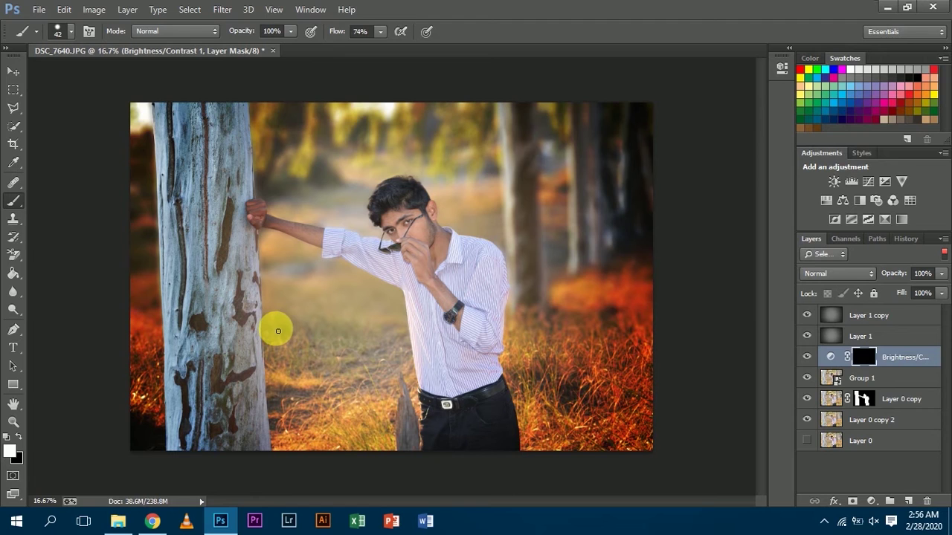
right_click(13, 273)
click(60, 272)
drag(383, 314, 170, 324)
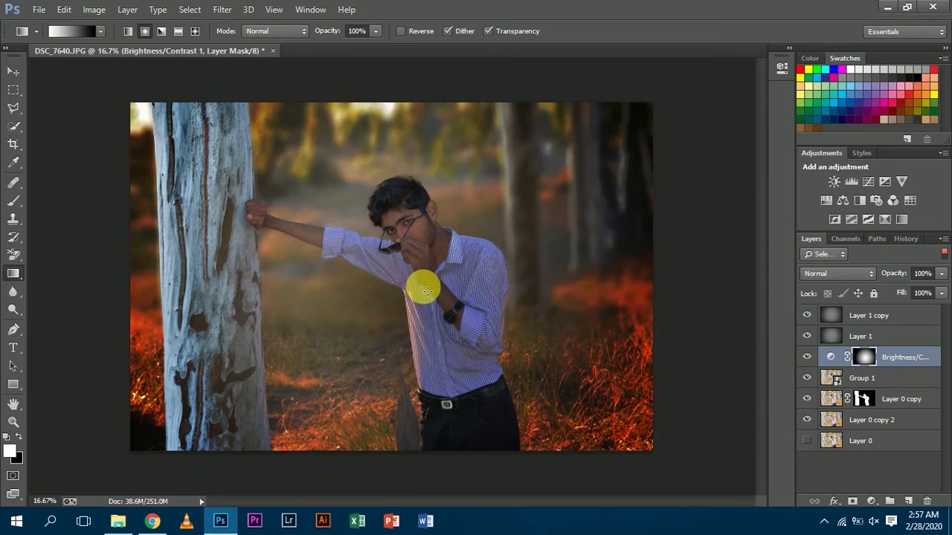
Step: Redraw the radial gradient from the man's torso past the tree trunk on the Brightness/Contrast mask, invert it, and set the layer's opacity to 47%
drag(423, 282, 169, 294)
key(ctrl+i)
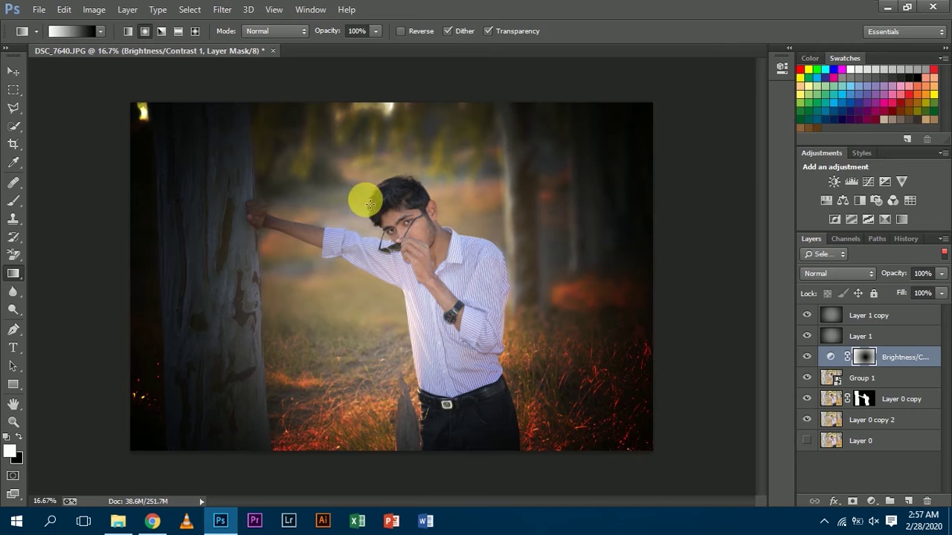
click(939, 274)
drag(941, 288, 903, 290)
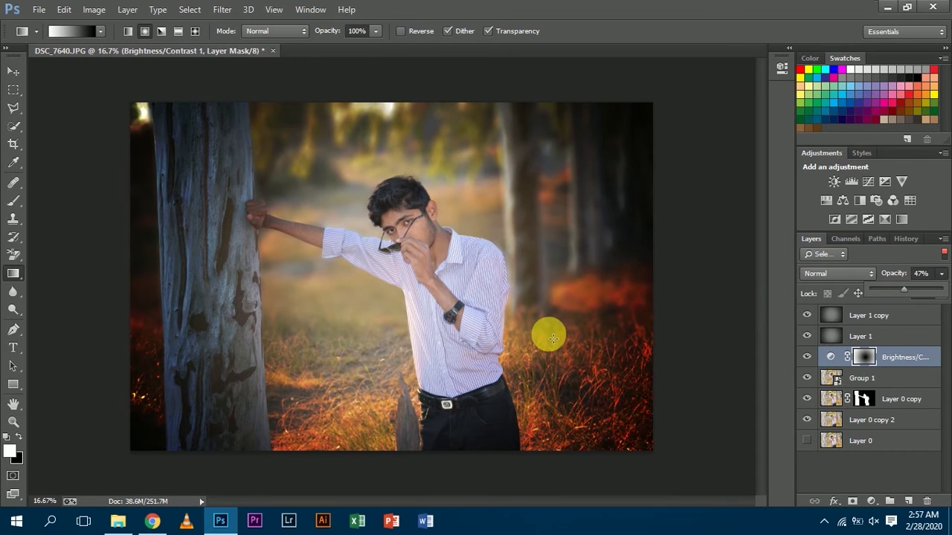
Step: Set the Brightness/Contrast adjustment's brightness to -150
double_click(831, 357)
drag(579, 136, 564, 135)
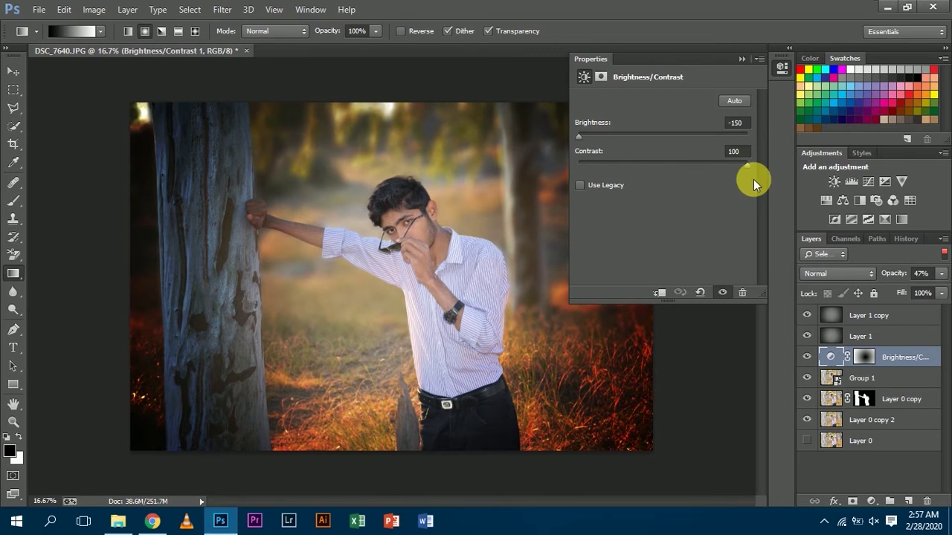
click(739, 59)
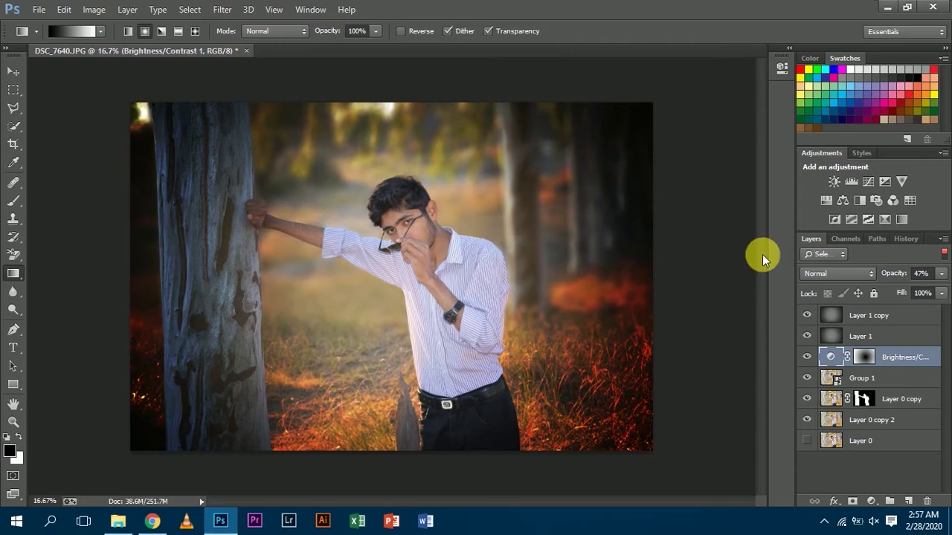
key(v)
drag(548, 257, 547, 238)
key(ctrl+z)
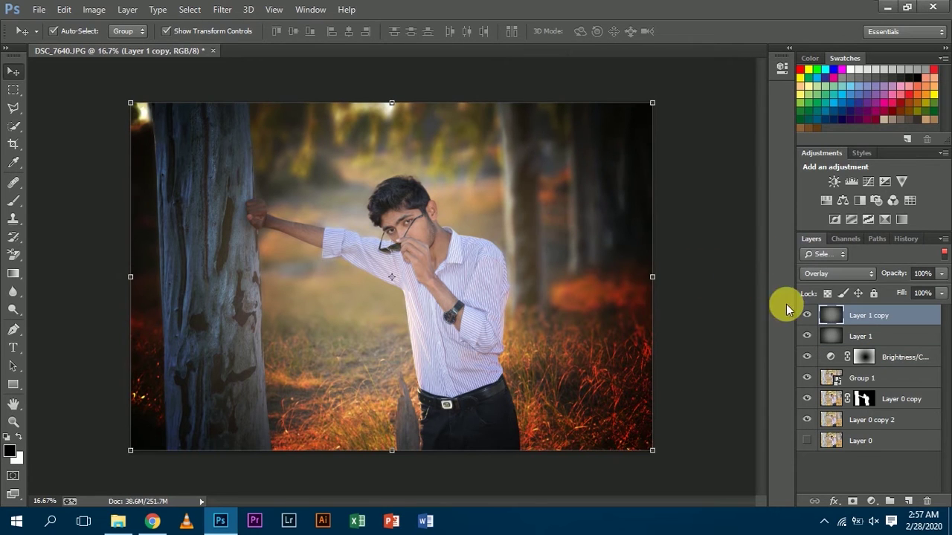
Step: Shift the Brightness/Contrast layer's mask about 2.28 in to the right and 4.36 in down with Free Transform
click(864, 358)
key(ctrl+t)
drag(513, 230, 590, 368)
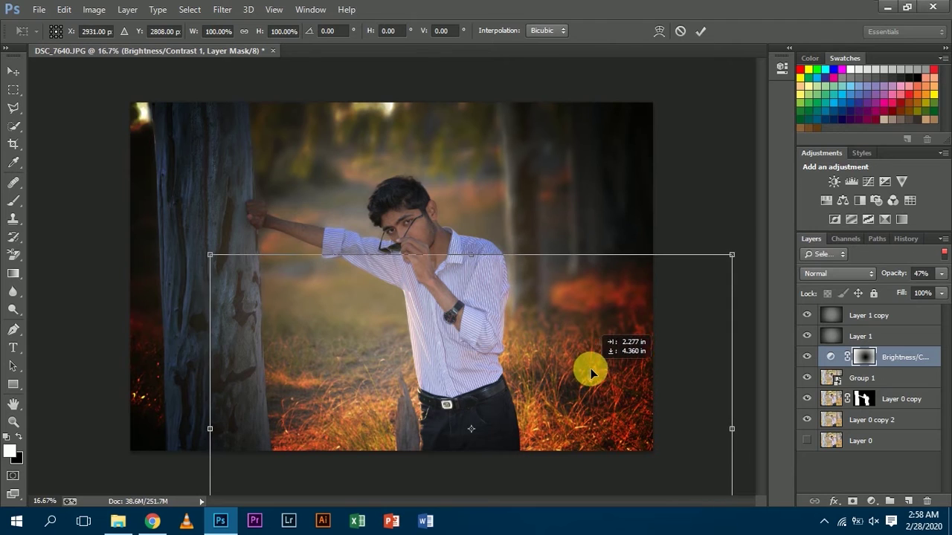
click(700, 31)
Step: Paint white on the Brightness/Contrast mask from beside the tree to the man's head with a 13% flow brush, smoothing the hard mask edge
key(b)
key(x)
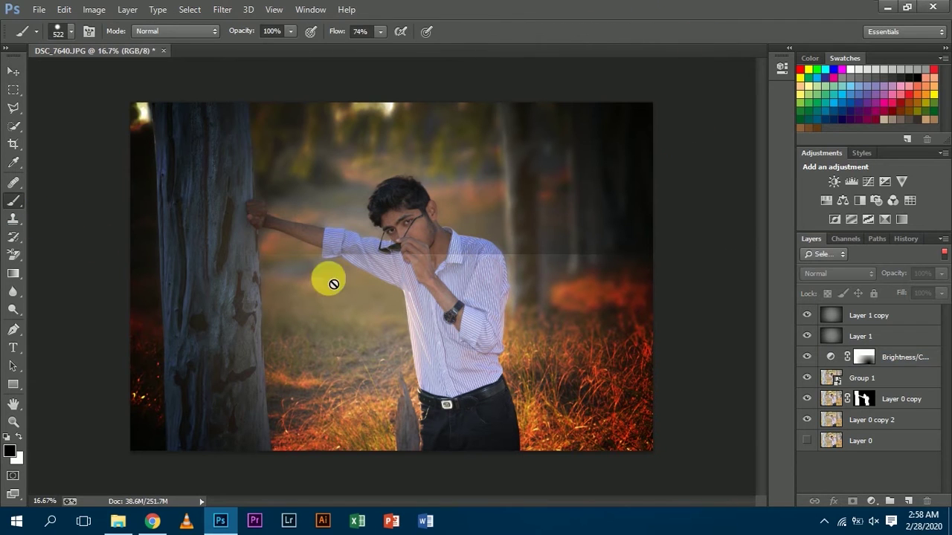
click(885, 358)
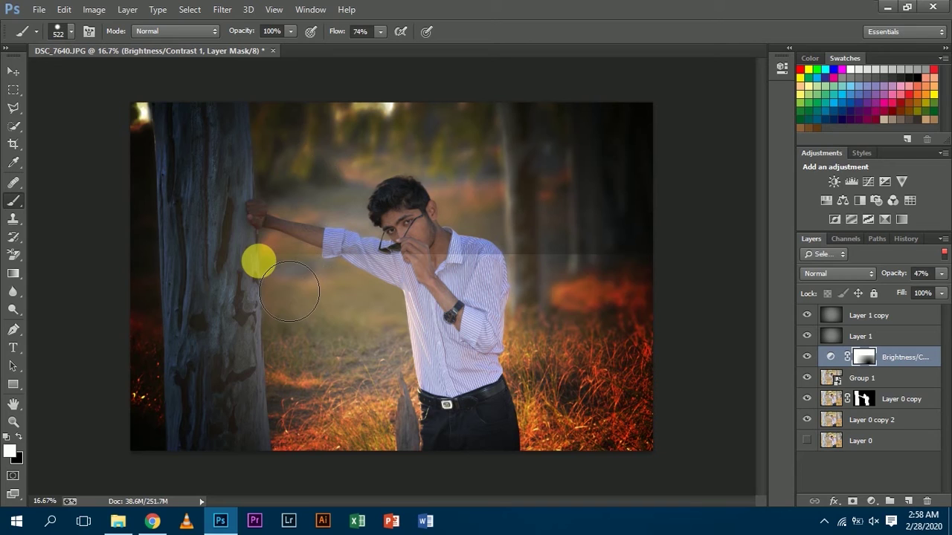
mouse_move(239, 236)
mouse_down()
mouse_move(224, 258)
mouse_move(246, 242)
mouse_move(298, 255)
mouse_move(272, 260)
mouse_up()
key(ctrl+z)
key(x)
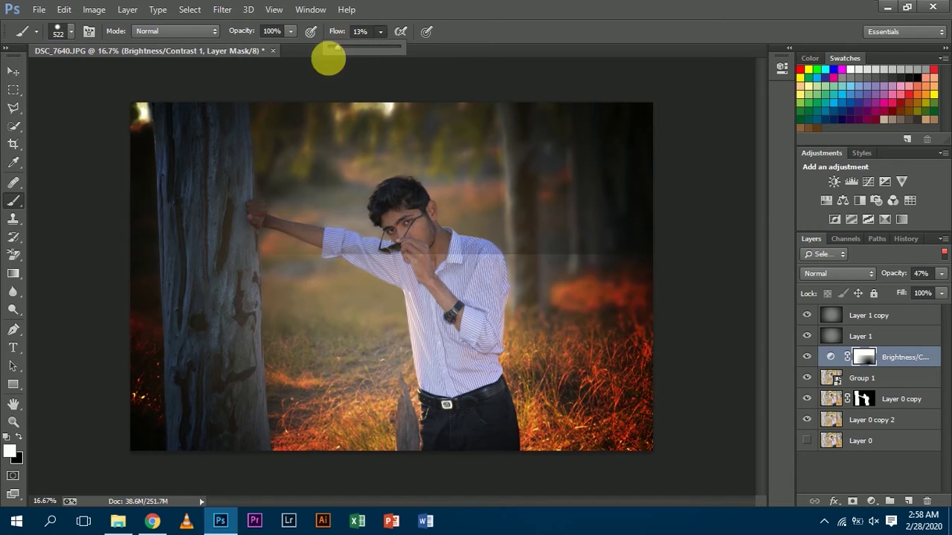
click(323, 283)
mouse_move(328, 275)
mouse_down()
mouse_move(353, 279)
mouse_move(382, 263)
mouse_move(484, 278)
mouse_move(469, 262)
mouse_move(529, 285)
mouse_move(646, 262)
mouse_move(593, 298)
mouse_move(633, 331)
mouse_move(230, 323)
mouse_move(264, 302)
mouse_move(313, 333)
mouse_move(457, 308)
mouse_move(537, 323)
mouse_move(541, 342)
mouse_move(432, 335)
mouse_move(495, 331)
mouse_move(452, 409)
mouse_move(437, 369)
mouse_move(648, 365)
mouse_move(400, 192)
mouse_up()
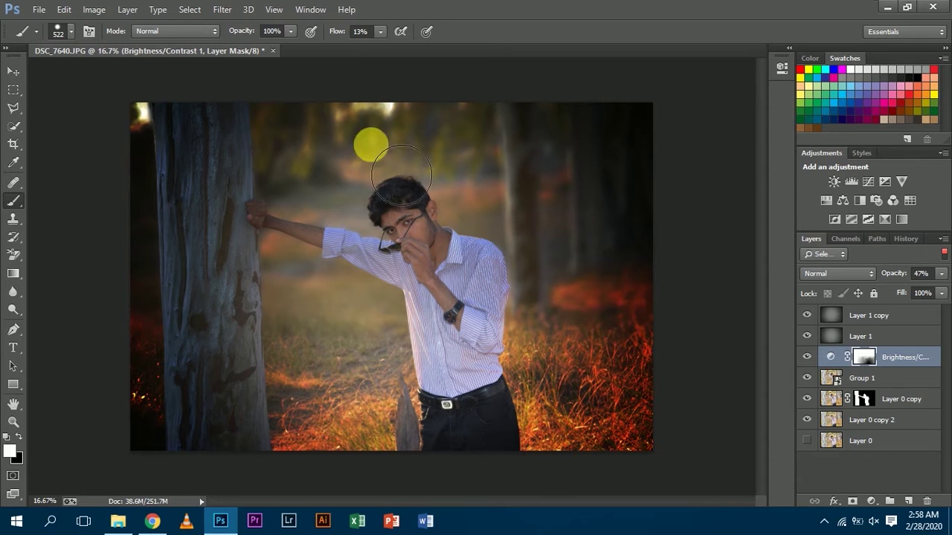
Step: Duplicate Layer 0, place the copy at the top of the layer stack, and make it visible
drag(901, 442, 854, 315)
key(ctrl+j)
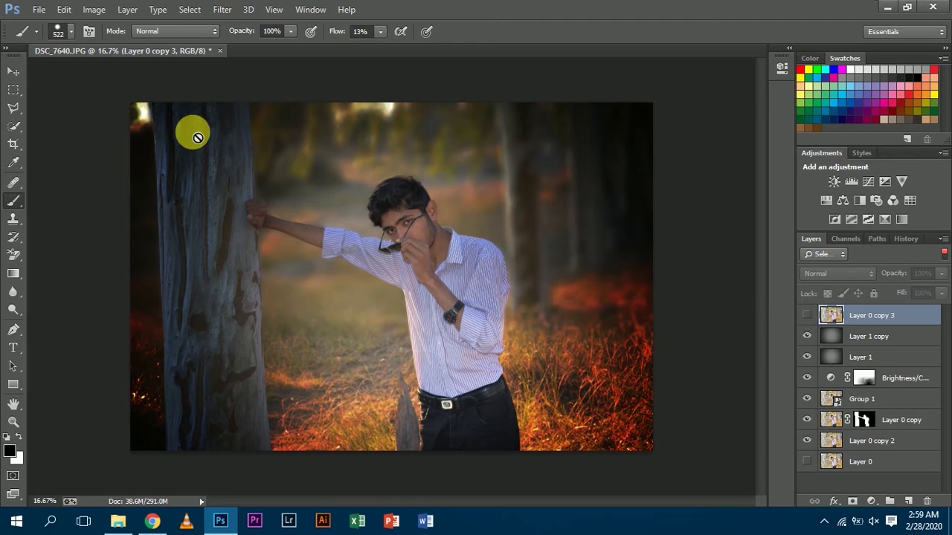
click(808, 316)
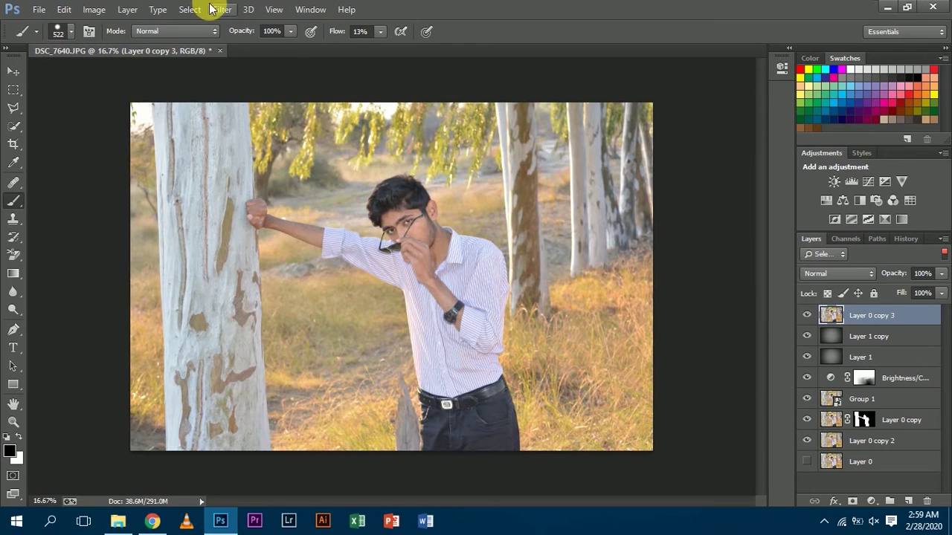
Step: Apply the Blur filter and a strong Gaussian Blur to Layer 0 copy 3
click(222, 9)
mouse_move(272, 164)
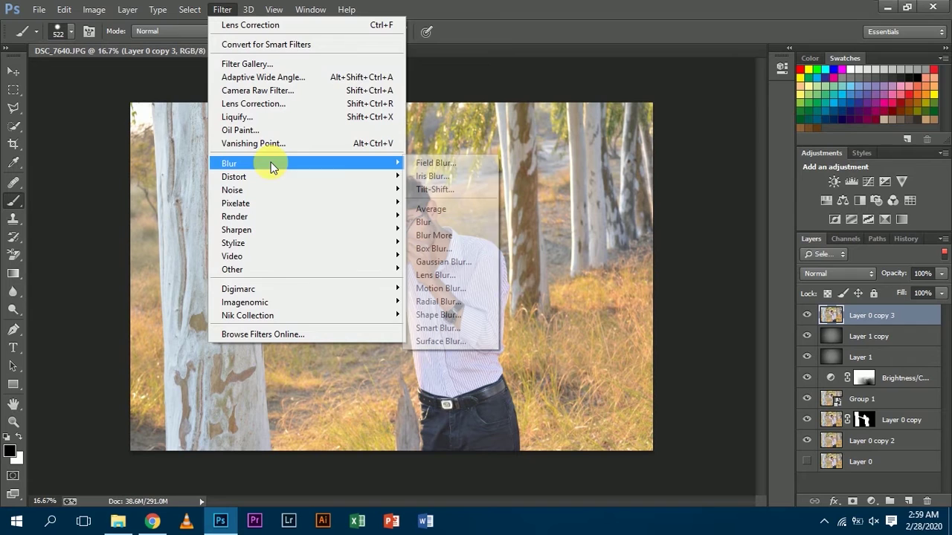
click(446, 235)
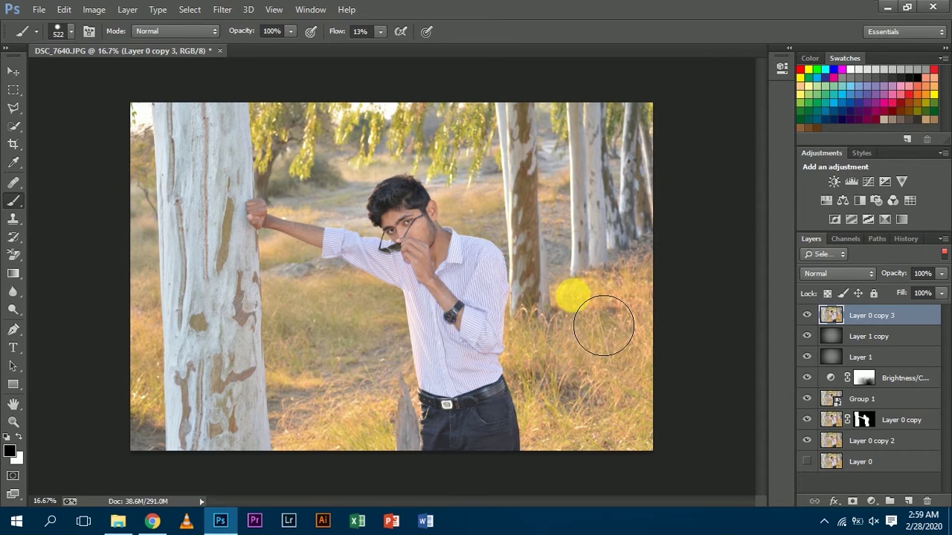
click(221, 9)
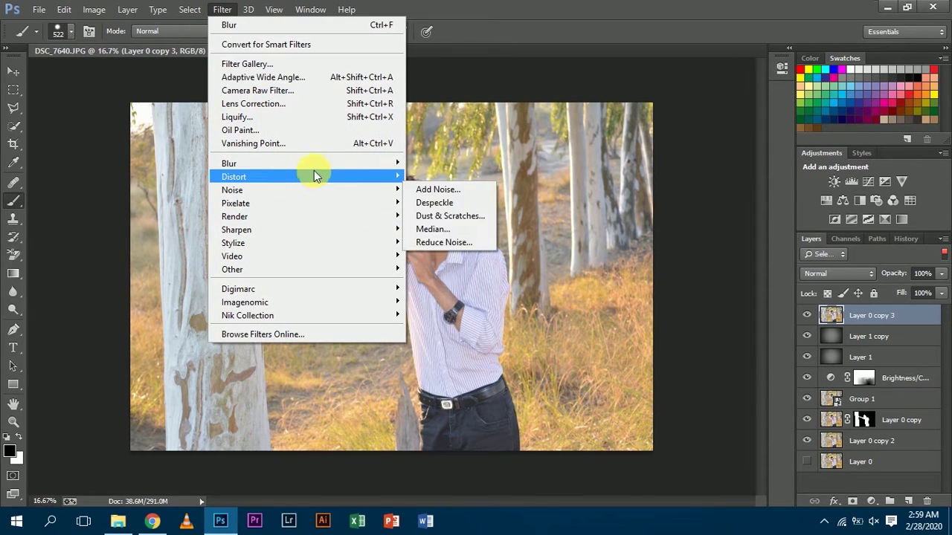
mouse_move(320, 163)
click(443, 262)
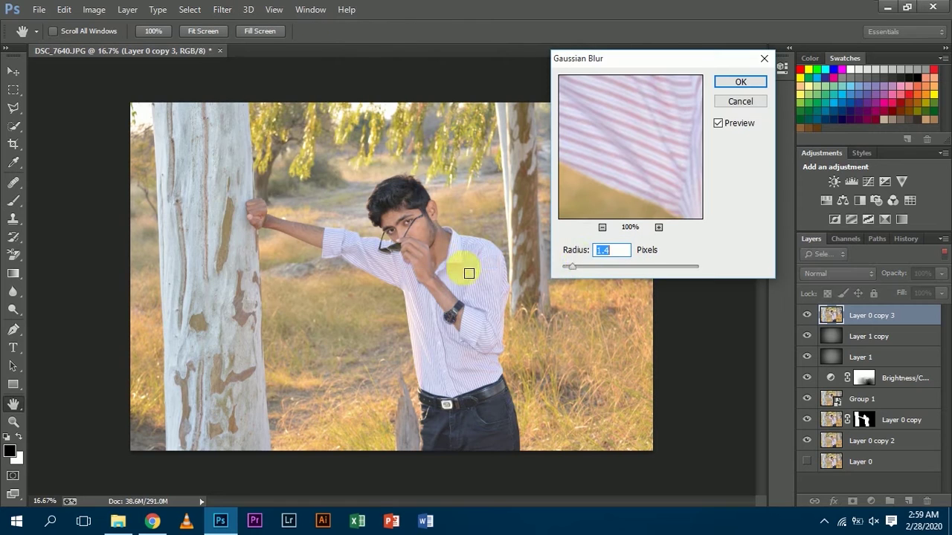
drag(575, 265, 629, 271)
key(Return)
key(b)
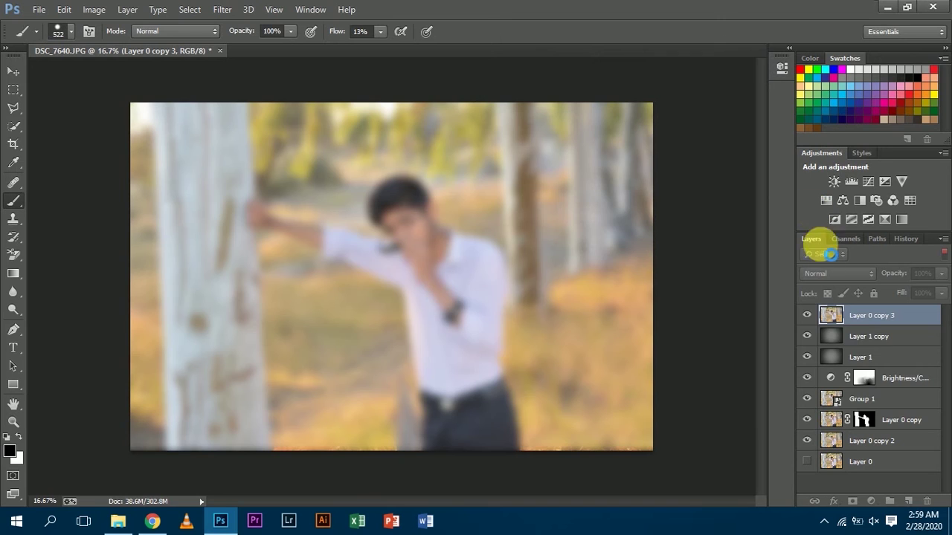
Step: Move the blurred Layer 0 copy 3 below Layer 1 and toggle its visibility to compare the image with and without it
drag(869, 325, 874, 362)
click(807, 358)
click(806, 358)
click(807, 358)
click(807, 358)
click(806, 357)
click(806, 358)
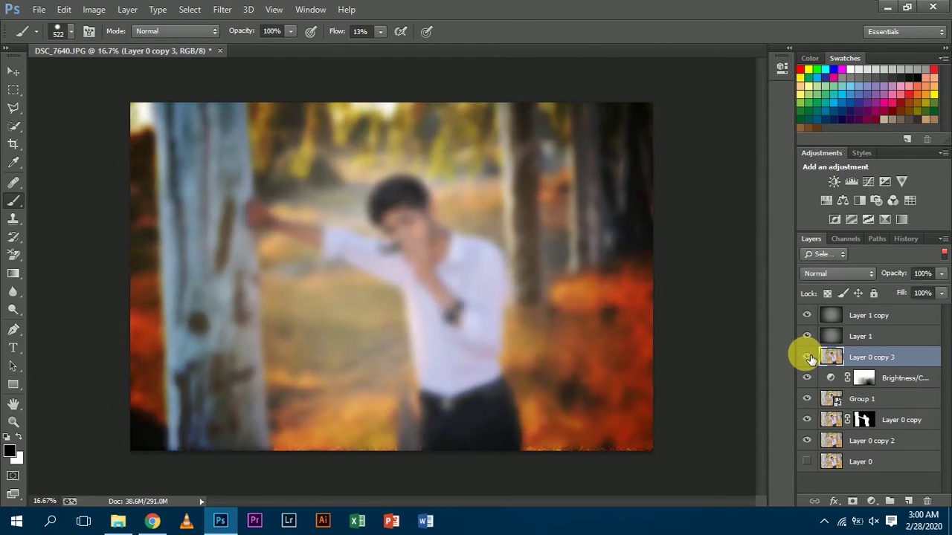
click(807, 357)
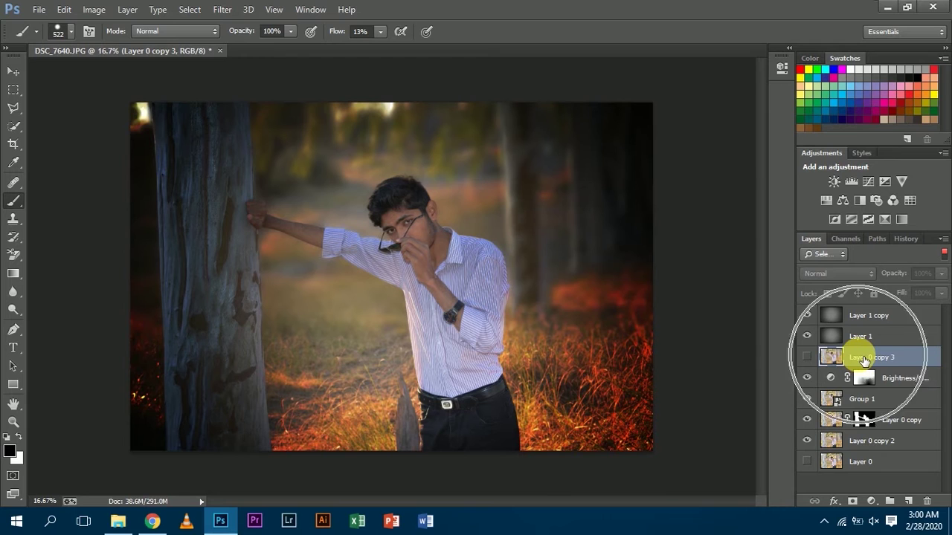
Step: Add a layer mask to Layer 0 copy 3, make the layer visible, and invert the mask to black
click(852, 502)
key(x)
click(807, 358)
key(ctrl+i)
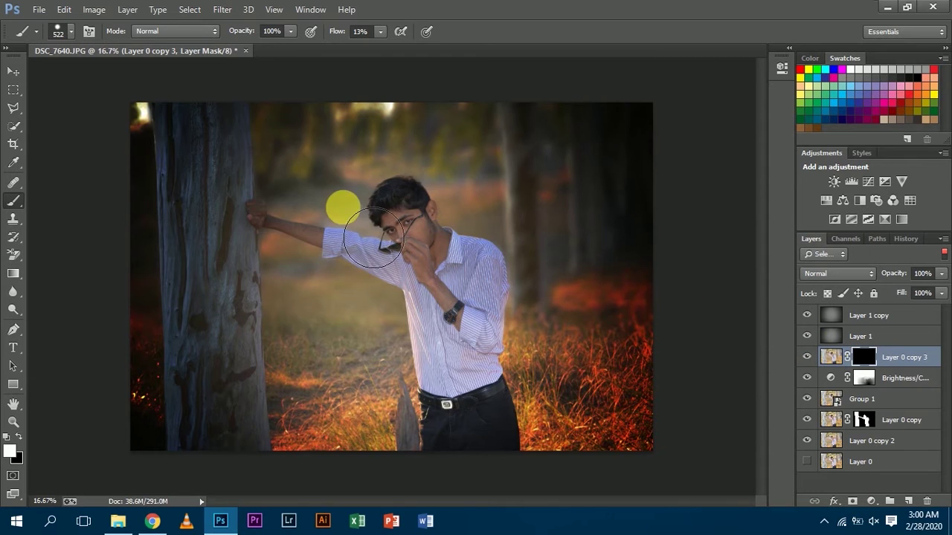
Step: Paint white on Layer 0 copy 3's mask beneath the man's outstretched arm, and move the layer below the Brightness/Contrast layer
mouse_move(308, 305)
mouse_down()
mouse_move(291, 325)
mouse_move(290, 302)
mouse_up()
drag(909, 356, 908, 388)
key(x)
mouse_move(407, 387)
mouse_down()
mouse_move(341, 360)
mouse_move(397, 307)
mouse_move(364, 323)
mouse_move(402, 110)
mouse_up()
mouse_move(251, 394)
mouse_down()
mouse_move(357, 337)
mouse_move(332, 320)
mouse_up()
click(308, 307)
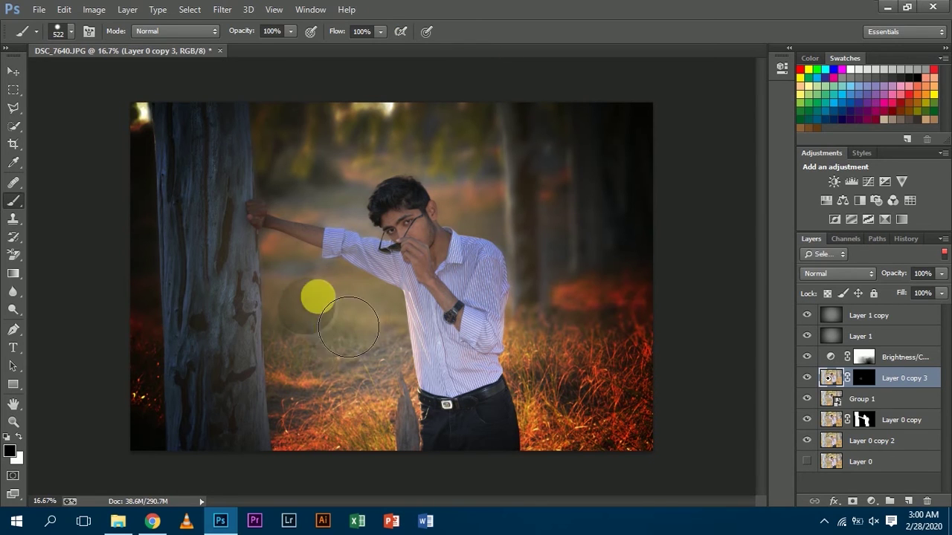
key(ctrl+alt+z)
key(ctrl+alt+z)
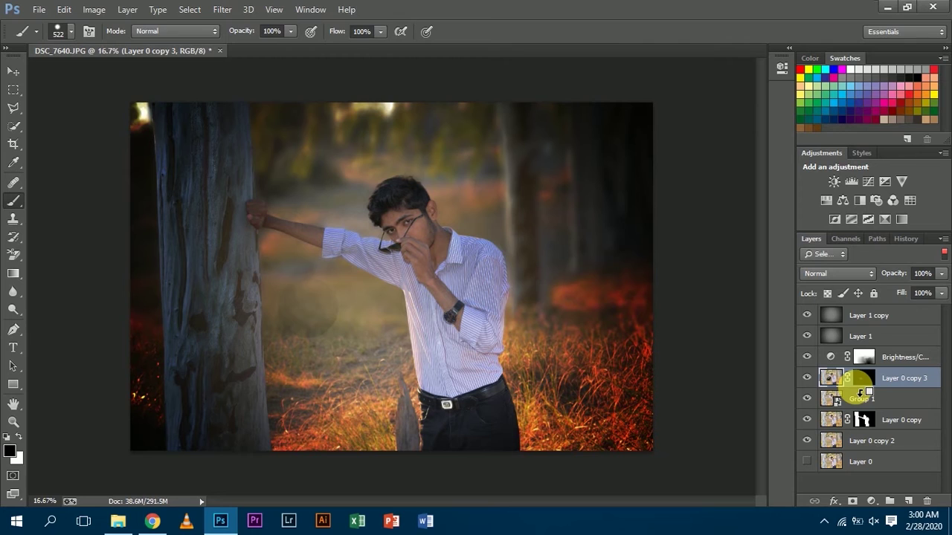
key(ctrl+alt+z)
key(ctrl+alt+z)
key(ctrl+z)
key(ctrl+z)
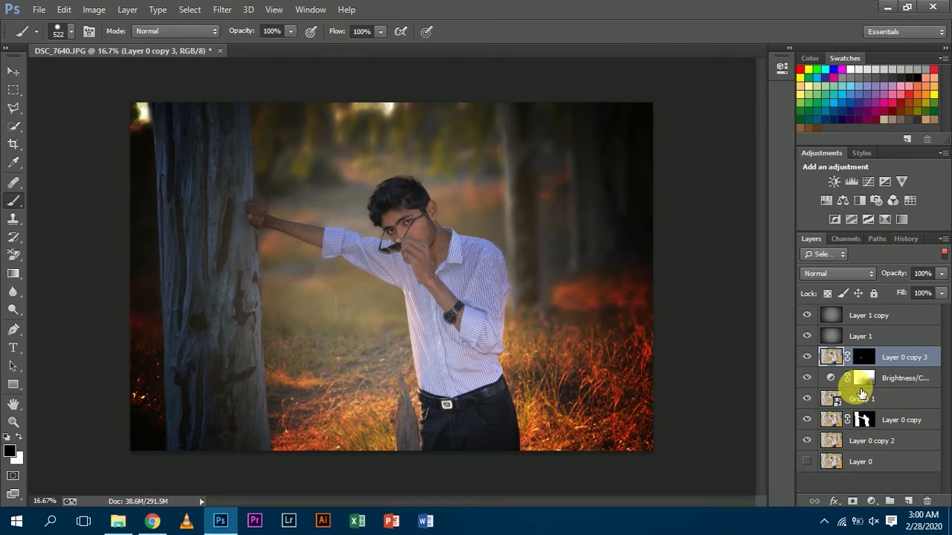
key(ctrl+z)
key(ctrl+z)
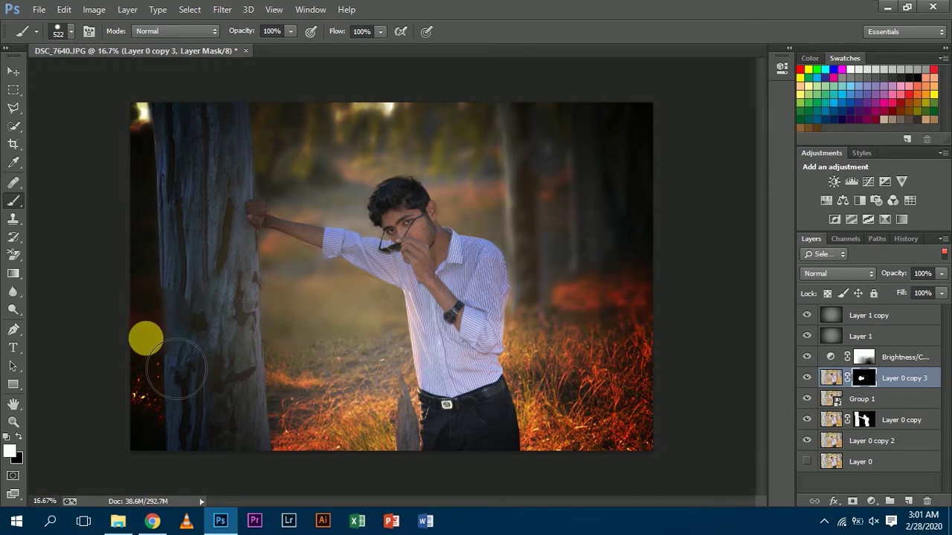
drag(176, 368, 195, 320)
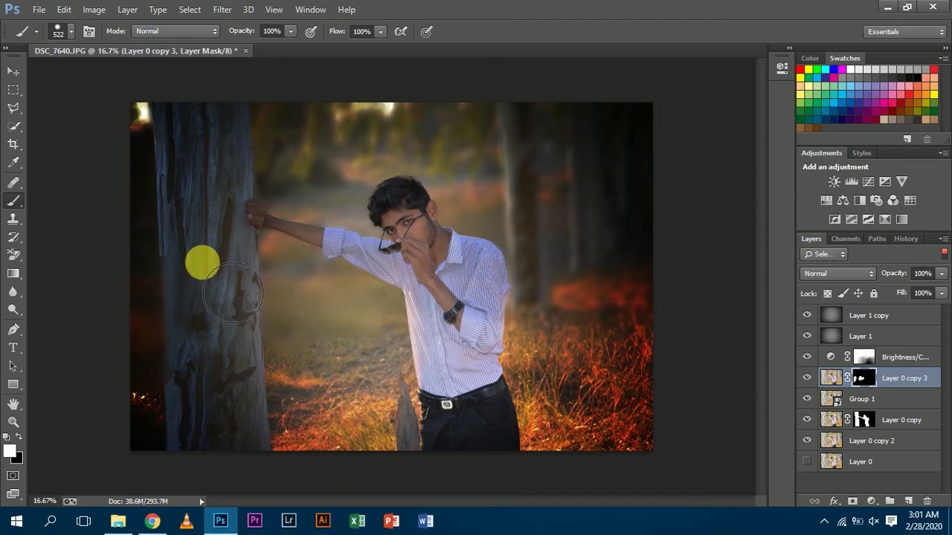
mouse_move(919, 381)
mouse_down()
mouse_move(928, 387)
mouse_move(918, 399)
mouse_up()
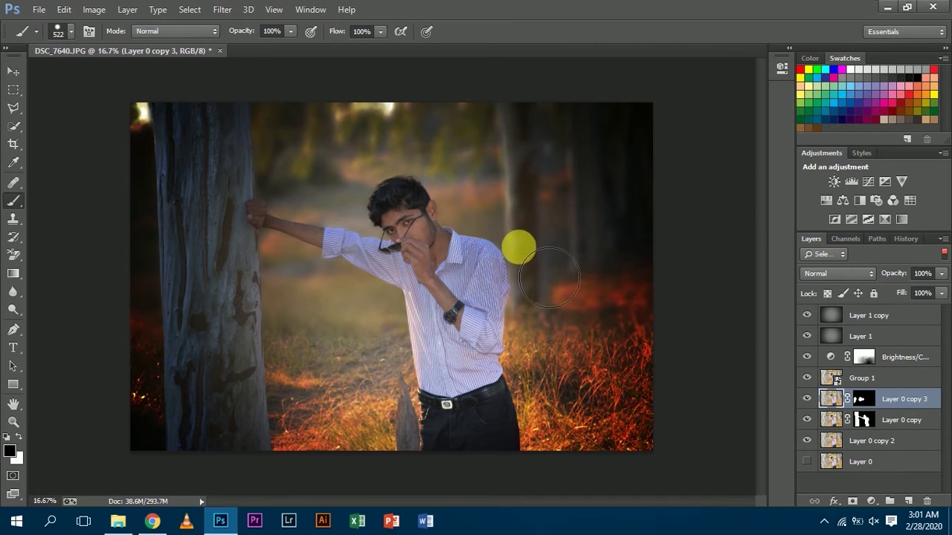
drag(876, 397, 817, 364)
key(ctrl+z)
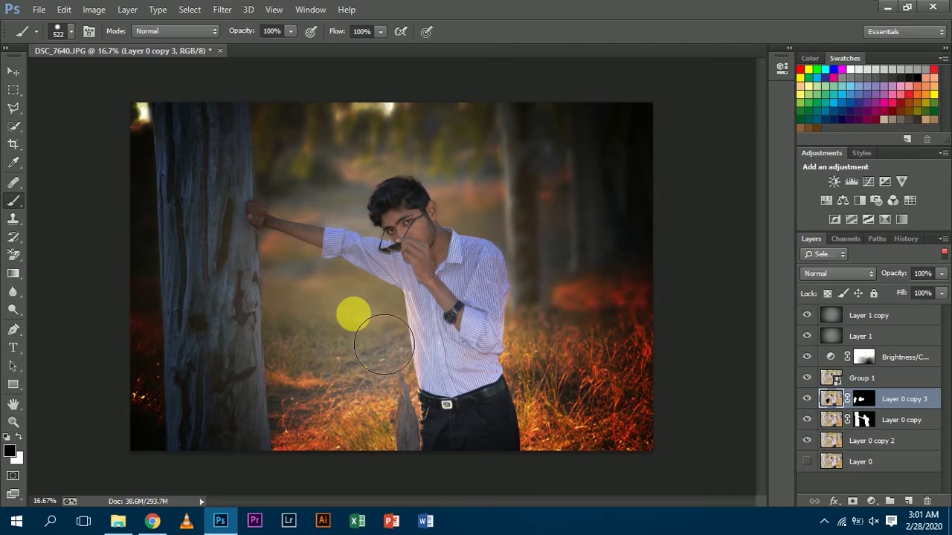
click(861, 402)
key(x)
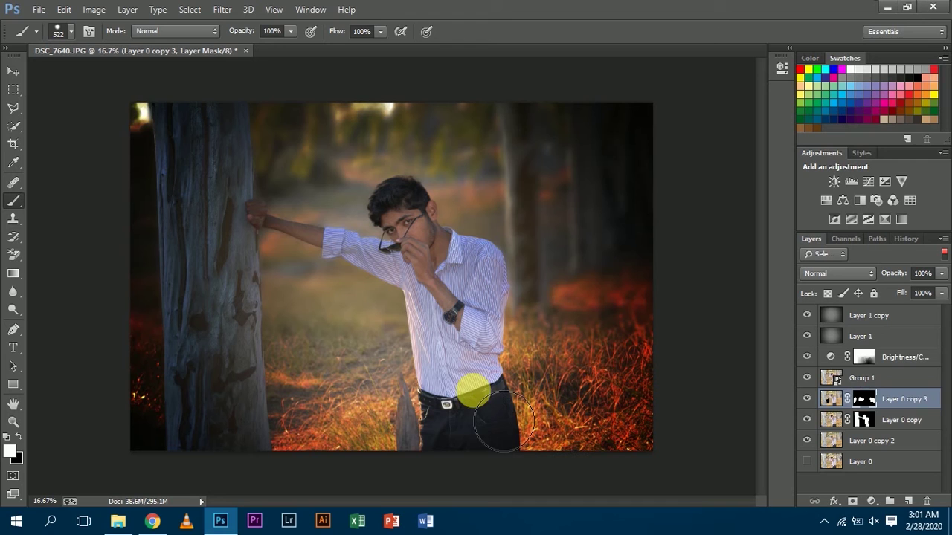
mouse_move(361, 397)
mouse_down()
mouse_move(352, 406)
mouse_move(416, 363)
mouse_up()
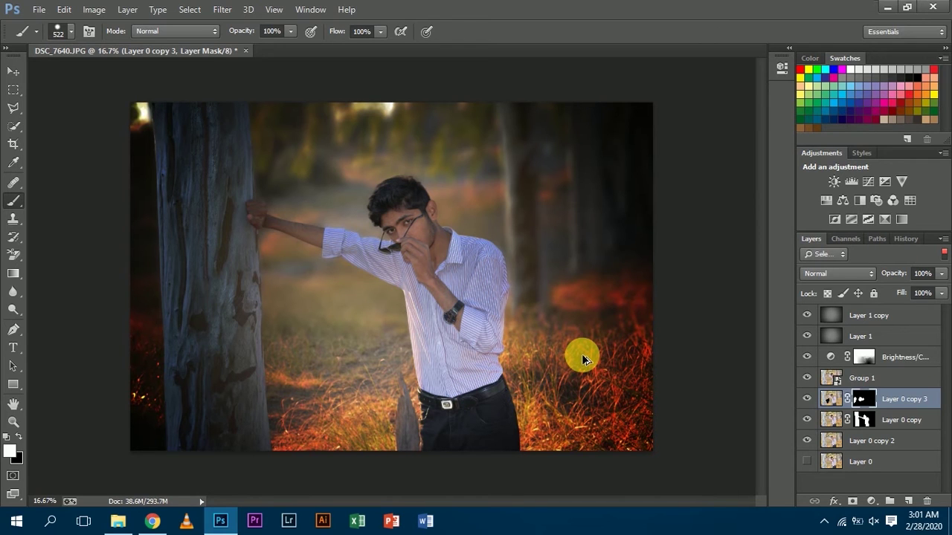
key(ctrl+bracketright)
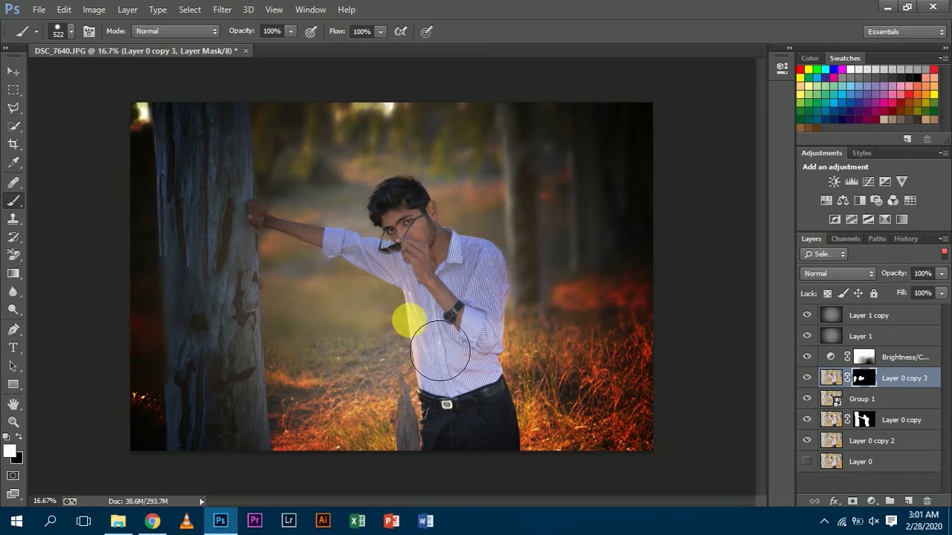
Step: Paint black on Layer 0 copy 3's mask over the tree trunk and the grass beside it to remove the blur there
key(x)
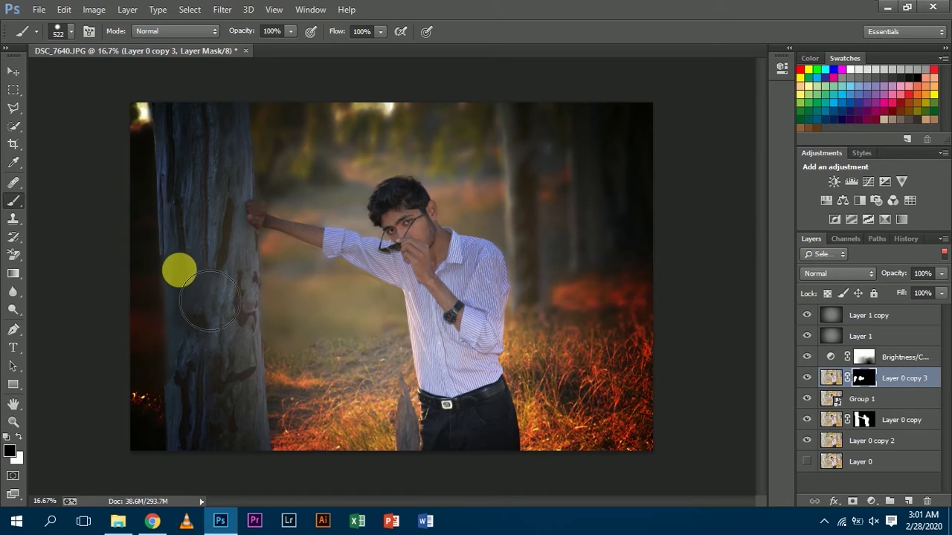
mouse_move(216, 293)
mouse_down()
mouse_move(218, 378)
mouse_move(226, 387)
mouse_up()
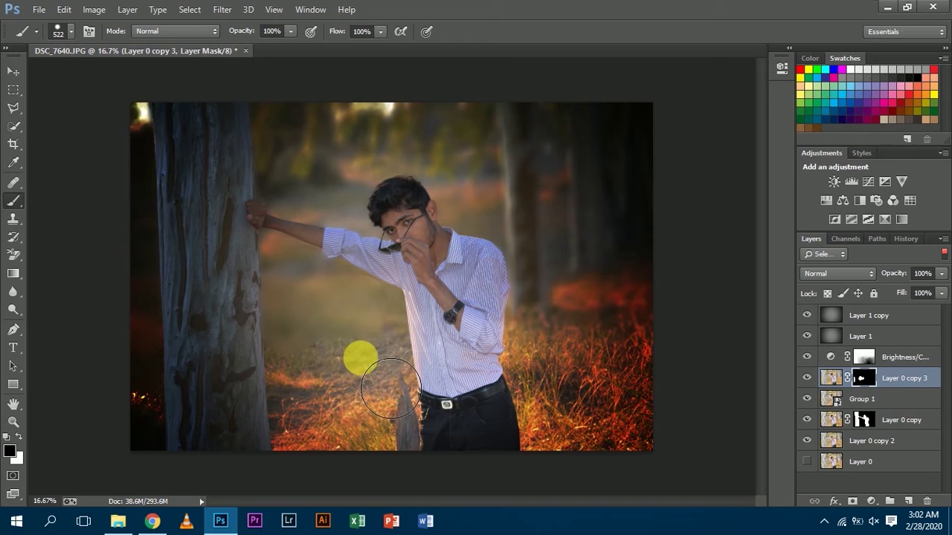
key(x)
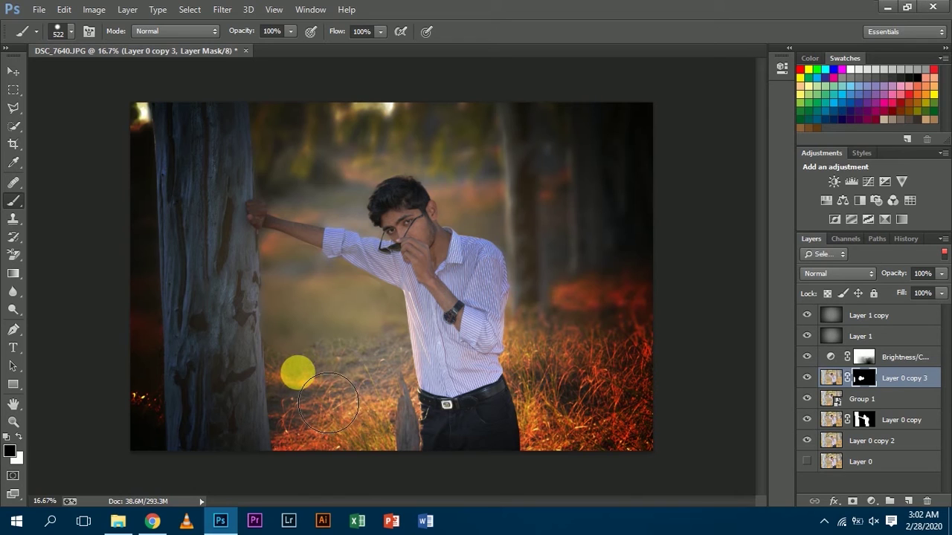
mouse_move(328, 401)
mouse_down()
mouse_move(355, 385)
mouse_move(328, 402)
mouse_up()
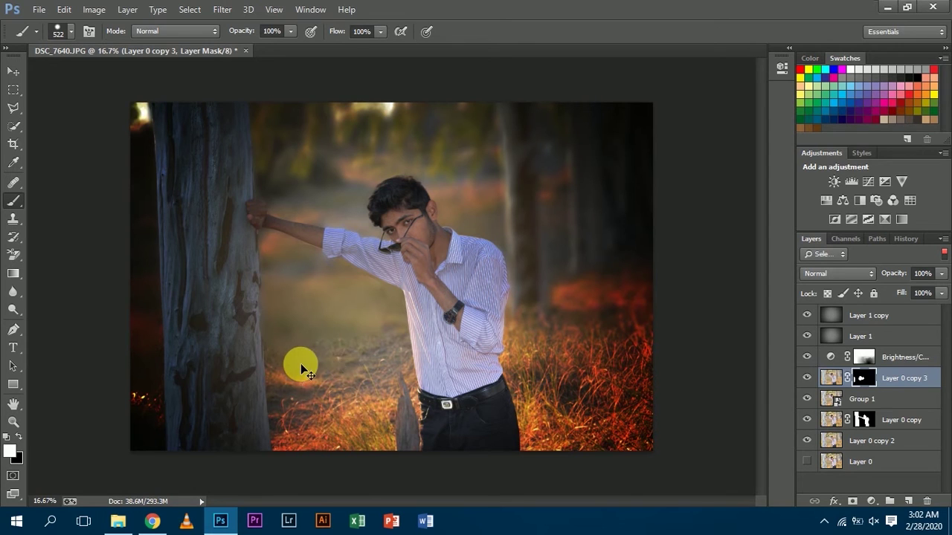
Step: Paint blur into the grass beside the man, away from the large tree, on Layer 0 copy 3's mask, with the brush flow at 19%
mouse_move(617, 378)
mouse_down()
mouse_move(623, 351)
mouse_move(588, 327)
mouse_move(632, 382)
mouse_up()
key(x)
mouse_move(440, 424)
mouse_down()
mouse_move(370, 429)
mouse_move(349, 408)
mouse_move(450, 423)
mouse_move(182, 437)
mouse_move(194, 400)
mouse_move(475, 373)
mouse_move(645, 324)
mouse_up()
click(859, 378)
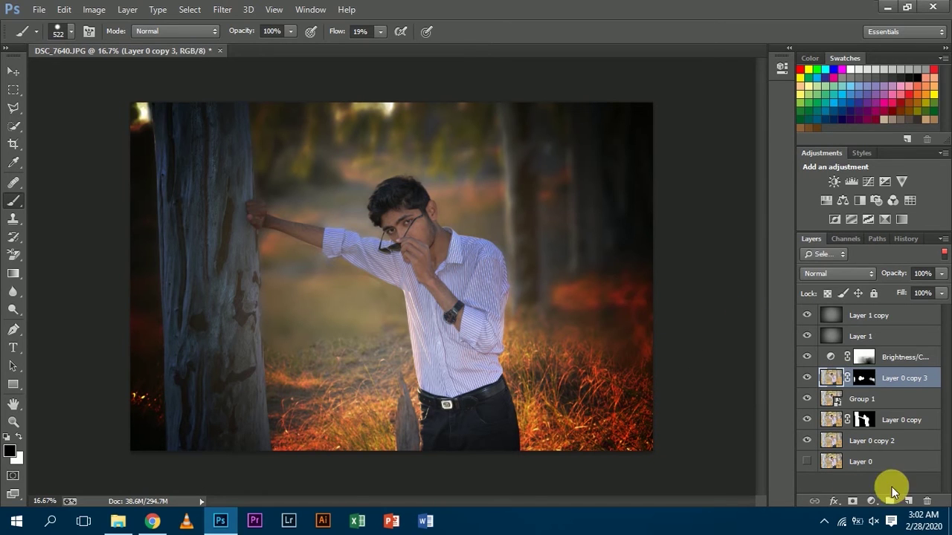
Step: Add a Brightness/Contrast adjustment layer above Layer 0 copy 3 with raised brightness, and invert its mask to black
click(871, 501)
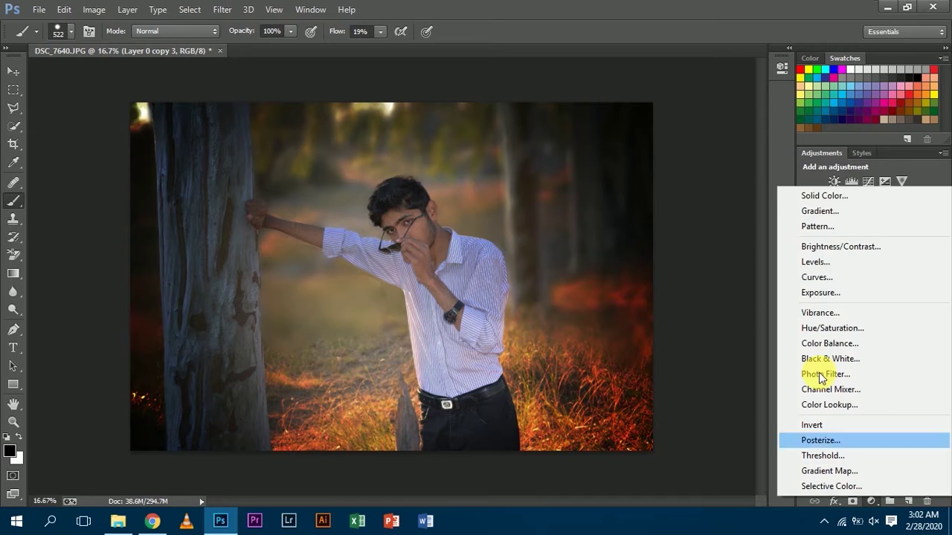
click(823, 249)
drag(664, 136, 710, 140)
click(741, 59)
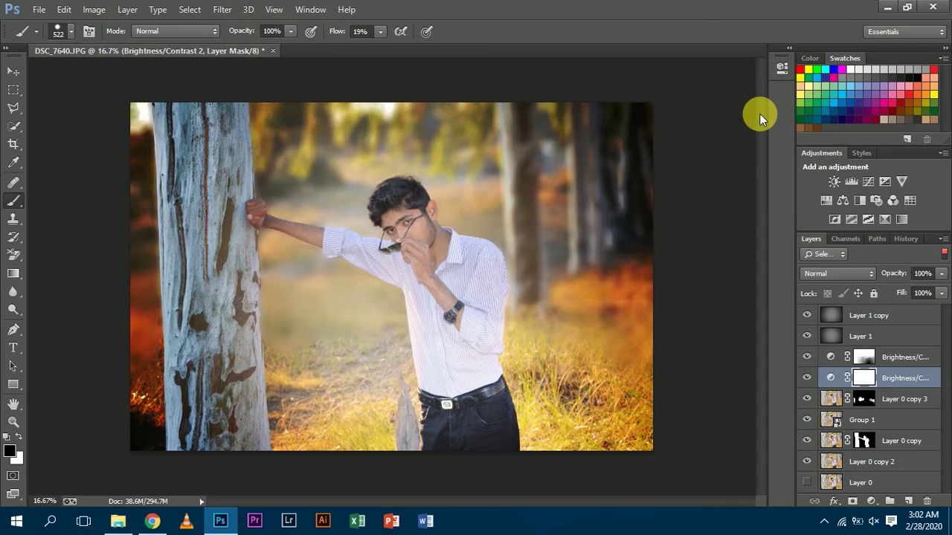
key(ctrl+i)
Step: Select a diagonal beam with the Polygonal Lasso, widening from the photo's upper-left corner across the man to the lower-right corner
click(14, 107)
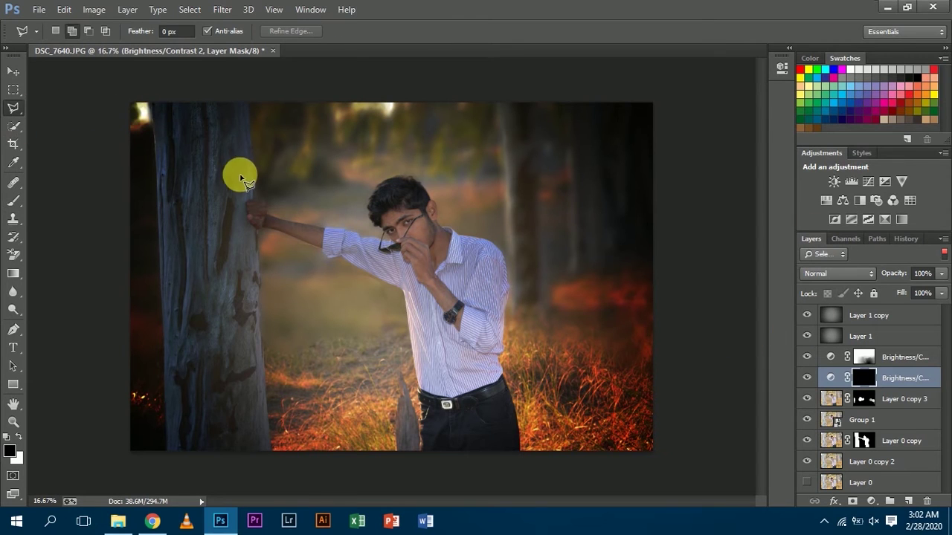
click(297, 450)
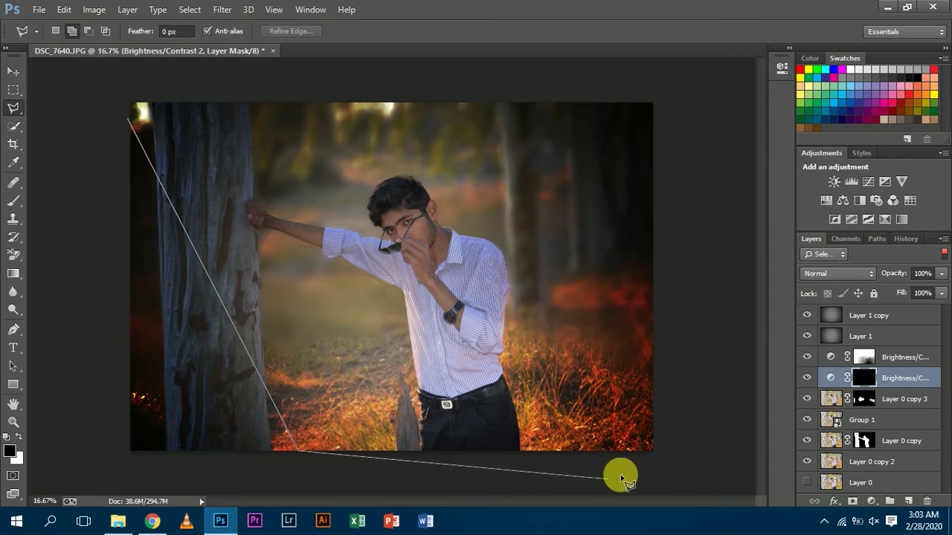
click(675, 461)
click(700, 421)
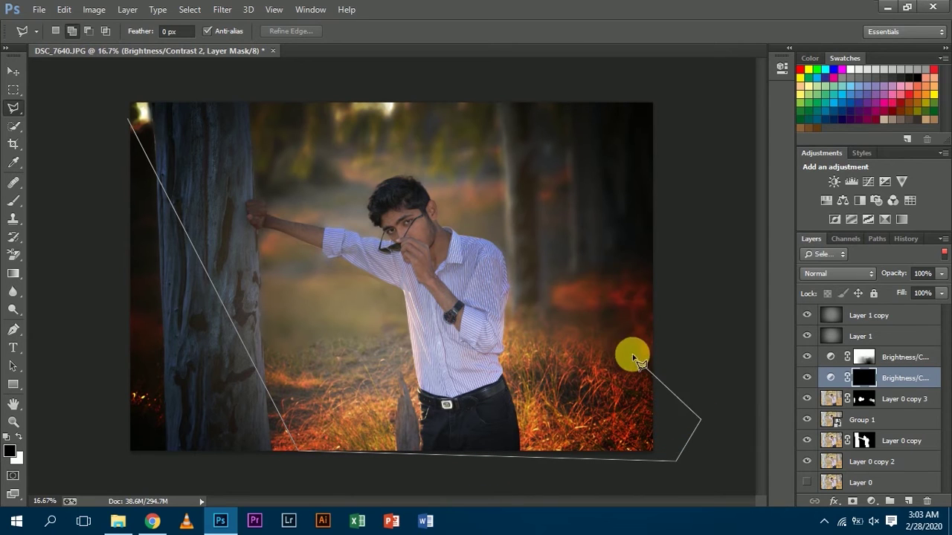
click(211, 89)
click(113, 80)
click(131, 125)
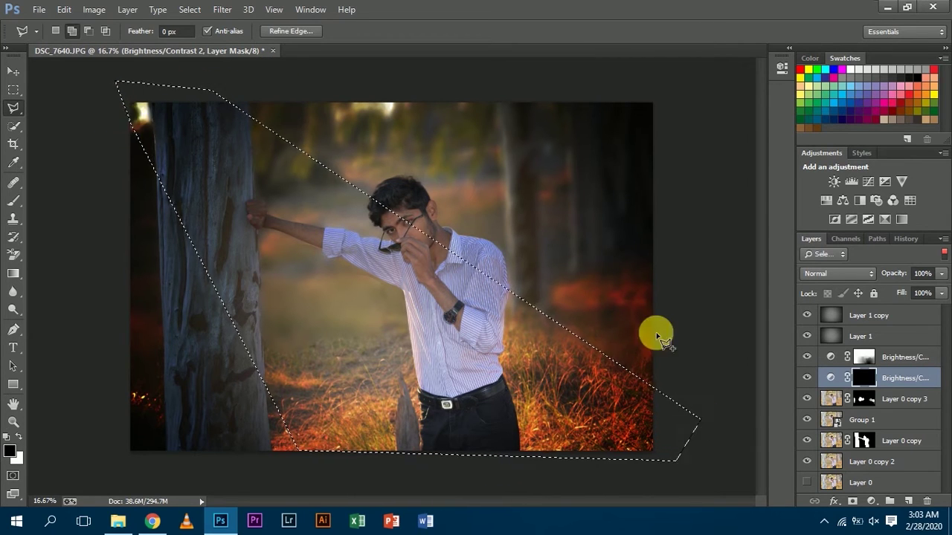
Step: Paint white inside the diagonal selection on the new Brightness/Contrast layer's mask, and deselect
key(x)
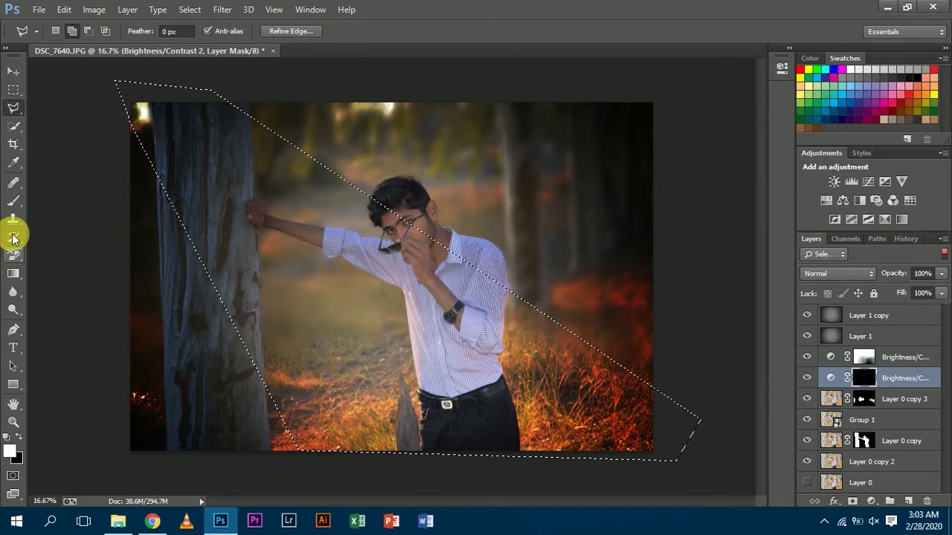
click(13, 201)
mouse_move(145, 157)
mouse_down()
mouse_move(136, 116)
mouse_move(181, 153)
mouse_move(117, 134)
mouse_move(323, 156)
mouse_move(385, 325)
mouse_move(355, 383)
mouse_move(610, 440)
mouse_move(531, 334)
mouse_move(464, 446)
mouse_move(766, 340)
mouse_move(223, 60)
mouse_move(382, 339)
mouse_move(562, 464)
mouse_move(720, 458)
mouse_up()
click(12, 71)
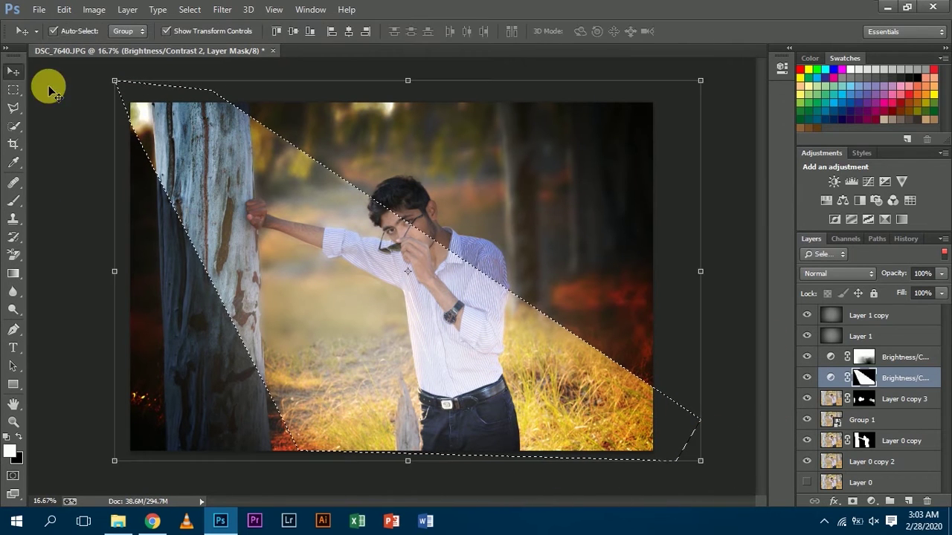
key(ctrl+d)
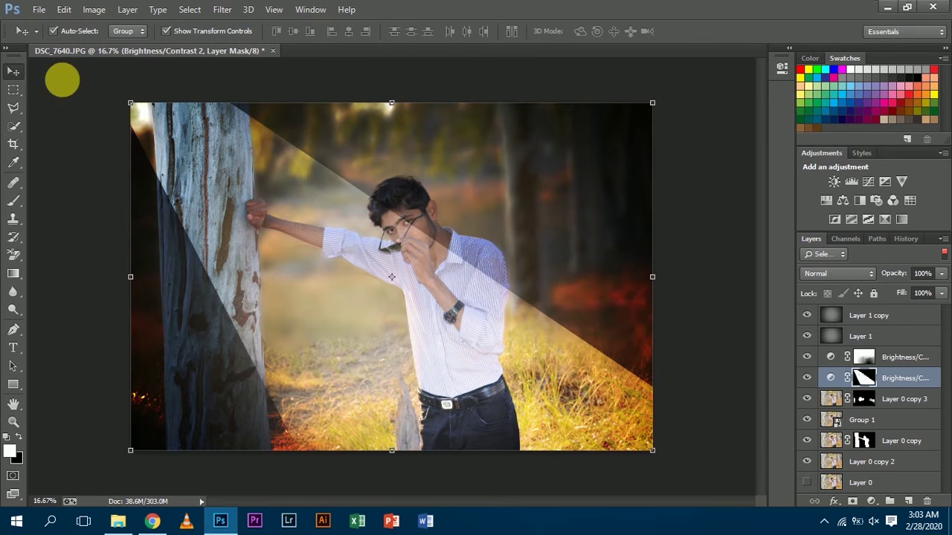
Step: Apply a Gaussian Blur with a radius of 863.2 pixels to the diagonal beam's layer mask
click(217, 12)
mouse_move(365, 163)
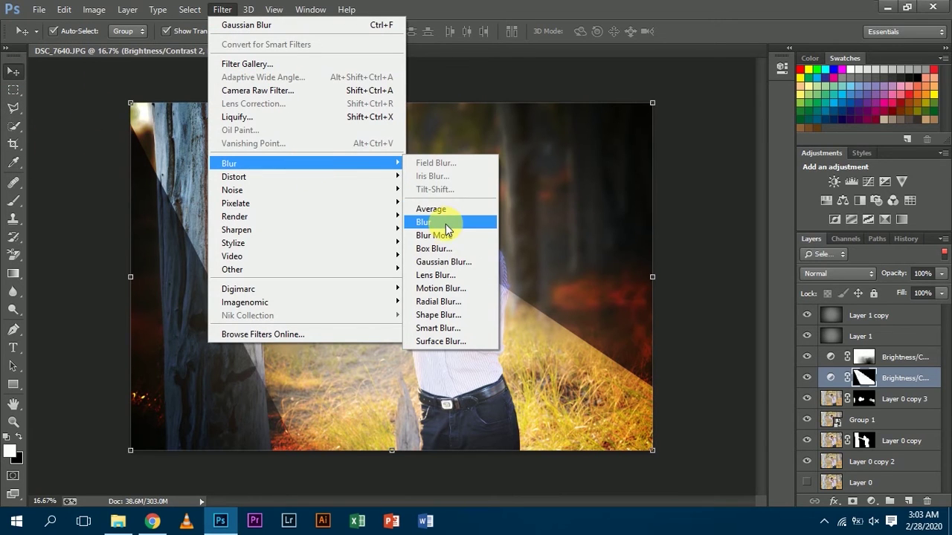
click(447, 261)
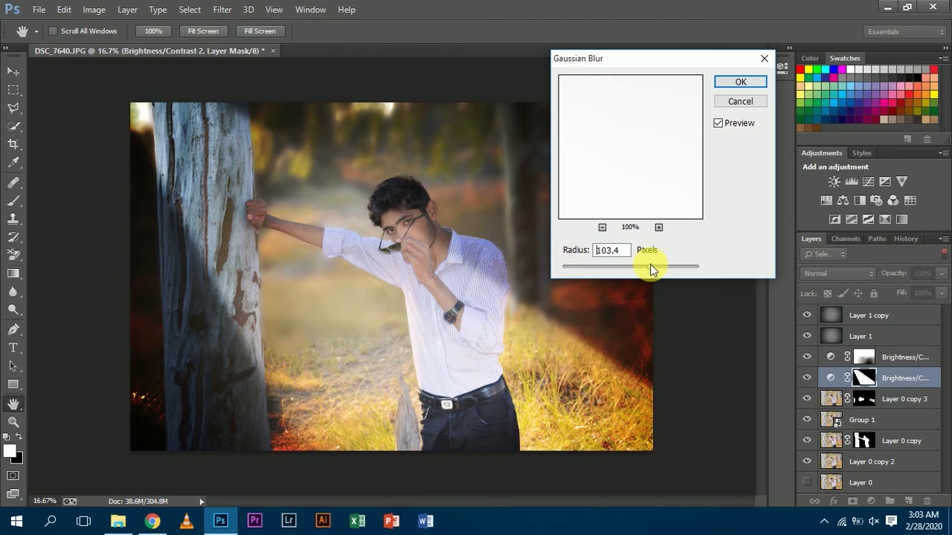
drag(650, 266, 687, 266)
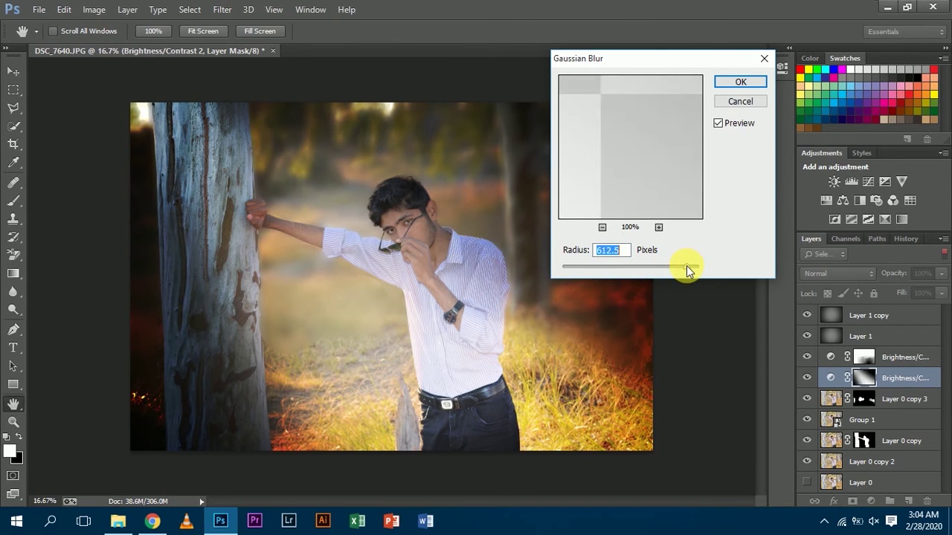
drag(687, 265, 693, 266)
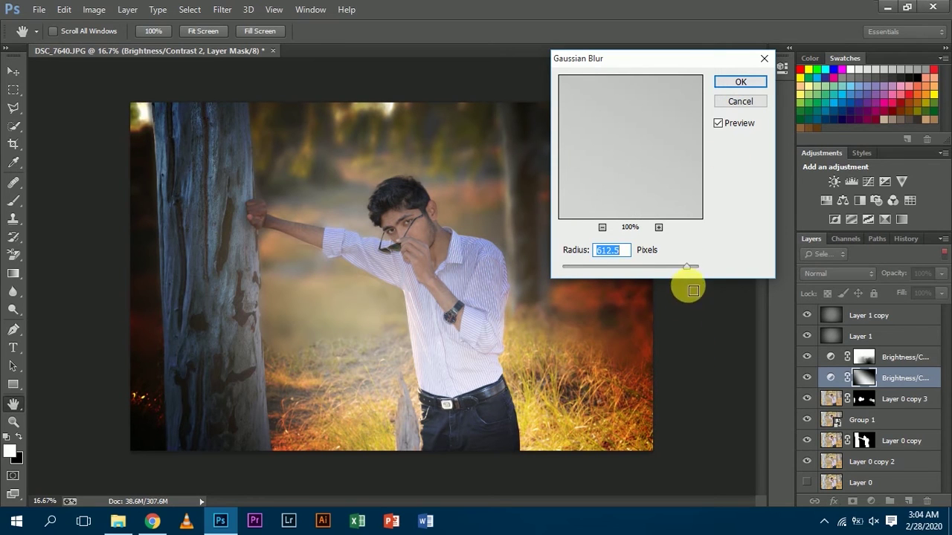
drag(691, 269, 695, 270)
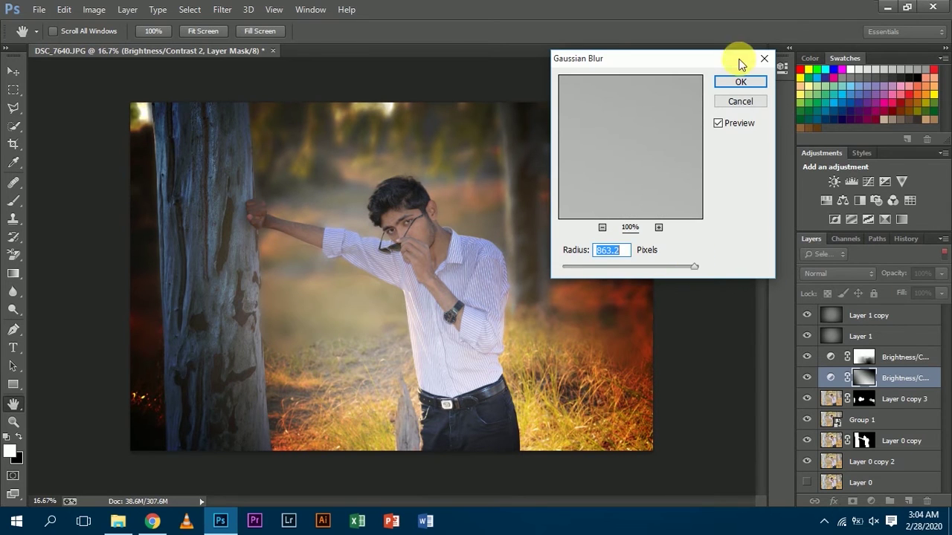
click(741, 82)
Step: Lower the opacity of the light-beam Brightness/Contrast layer to 31%
click(863, 378)
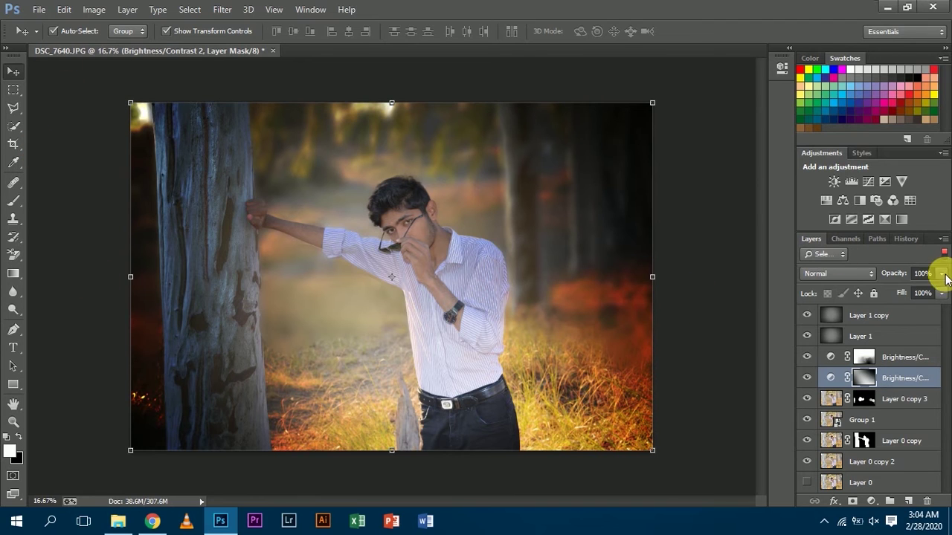
drag(941, 274, 922, 293)
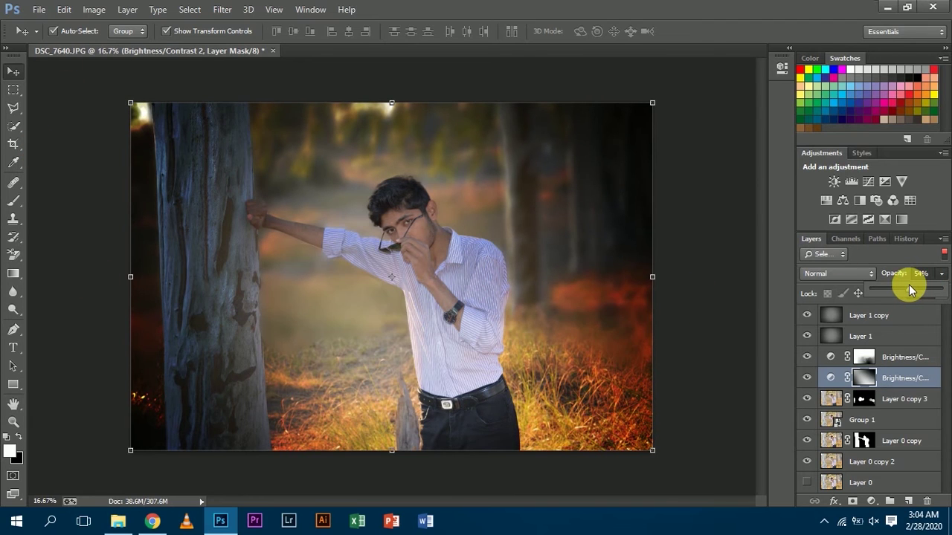
drag(899, 287, 892, 309)
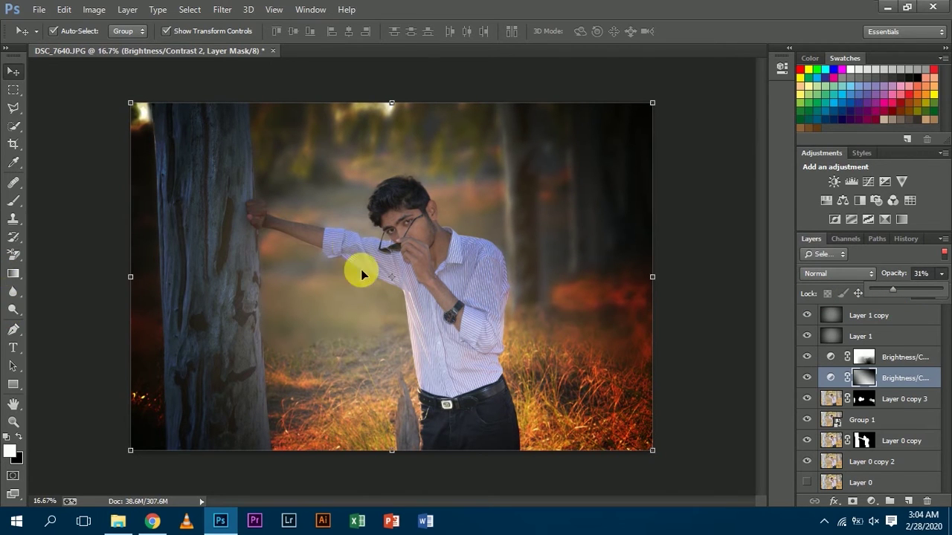
Step: Paint black over the man on the light-beam Brightness/Contrast layer's mask to remove the brightening from him
key(b)
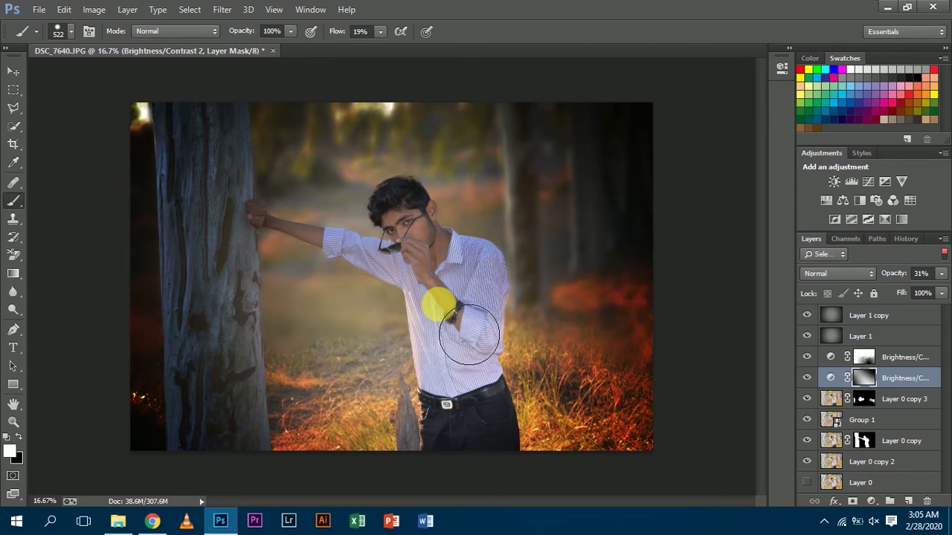
mouse_move(474, 347)
mouse_down()
mouse_move(486, 430)
mouse_move(472, 381)
mouse_move(492, 428)
mouse_move(498, 377)
mouse_move(514, 468)
mouse_move(507, 462)
mouse_move(498, 478)
mouse_move(486, 470)
mouse_move(487, 373)
mouse_move(497, 385)
mouse_move(495, 325)
mouse_move(510, 308)
mouse_move(496, 374)
mouse_move(519, 473)
mouse_move(493, 402)
mouse_move(481, 324)
mouse_move(473, 330)
mouse_move(464, 305)
mouse_move(483, 499)
mouse_move(523, 484)
mouse_move(507, 408)
mouse_move(508, 340)
mouse_move(489, 332)
mouse_move(492, 225)
mouse_move(391, 156)
mouse_up()
click(12, 70)
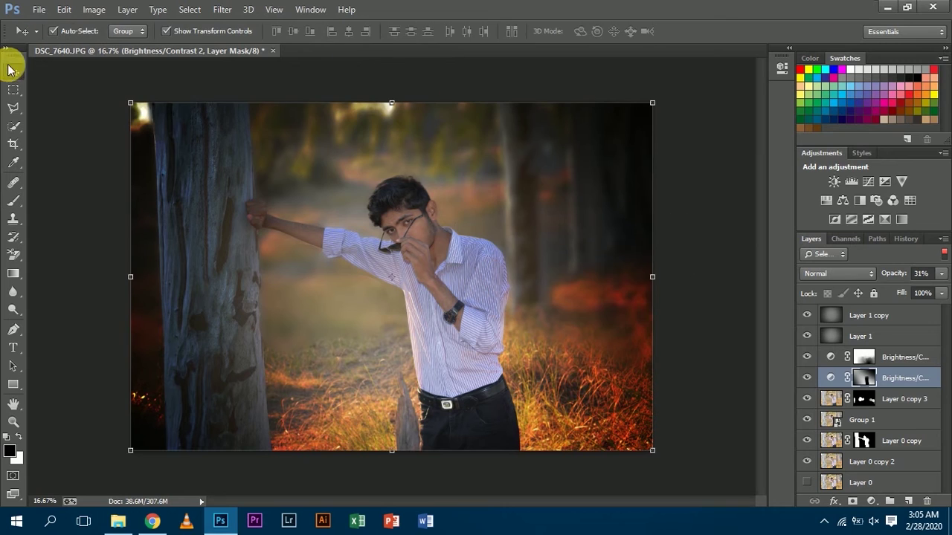
click(841, 444)
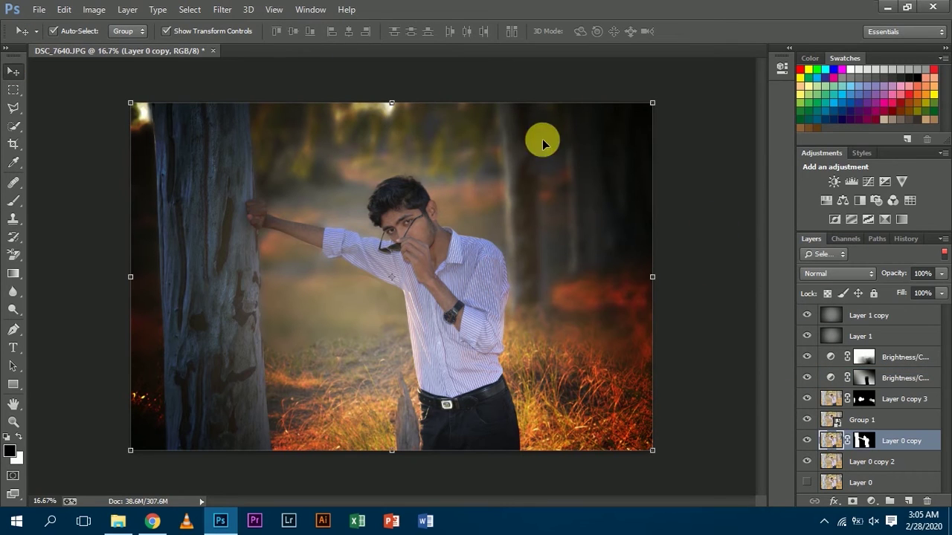
click(850, 459)
click(908, 501)
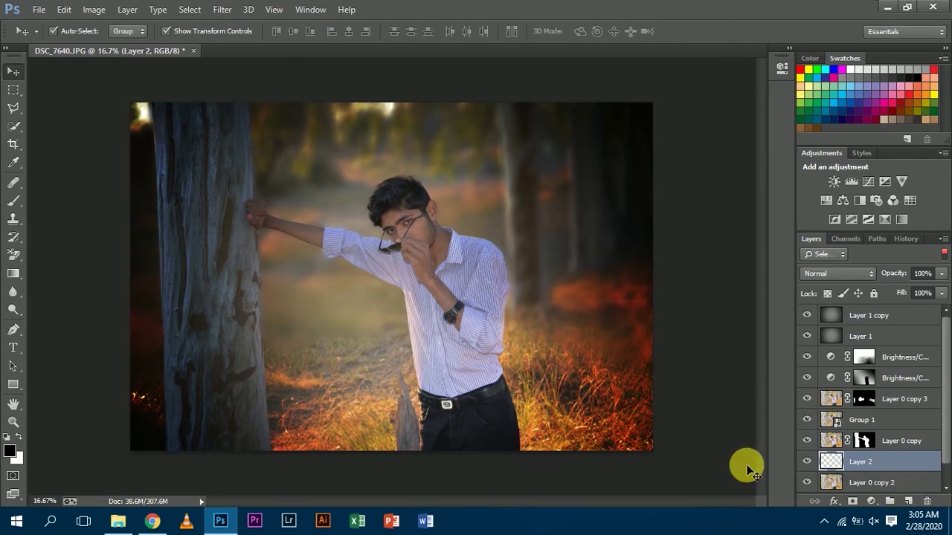
click(13, 199)
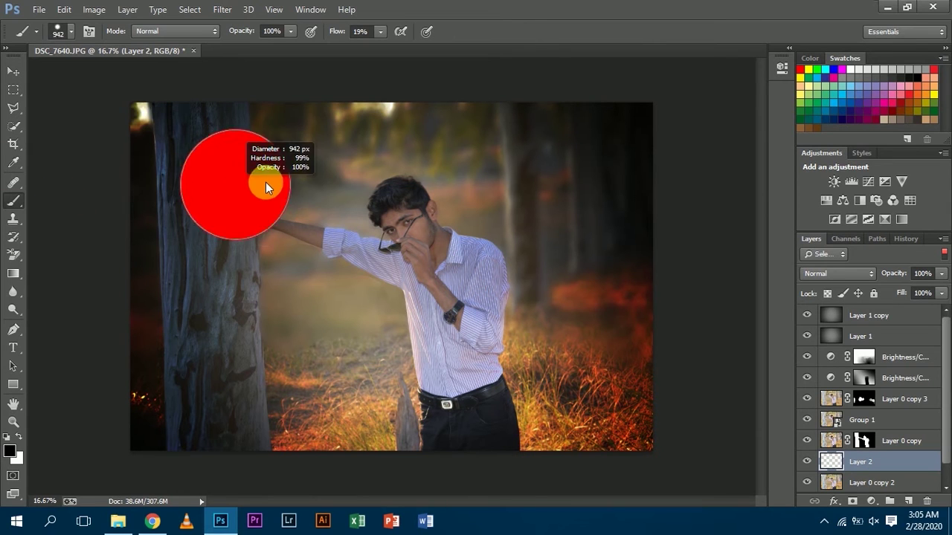
click(72, 33)
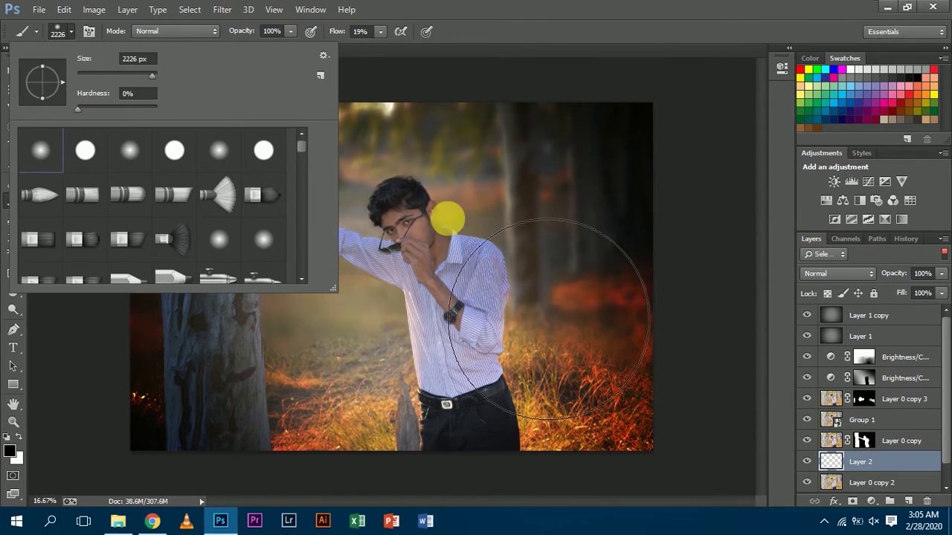
click(428, 202)
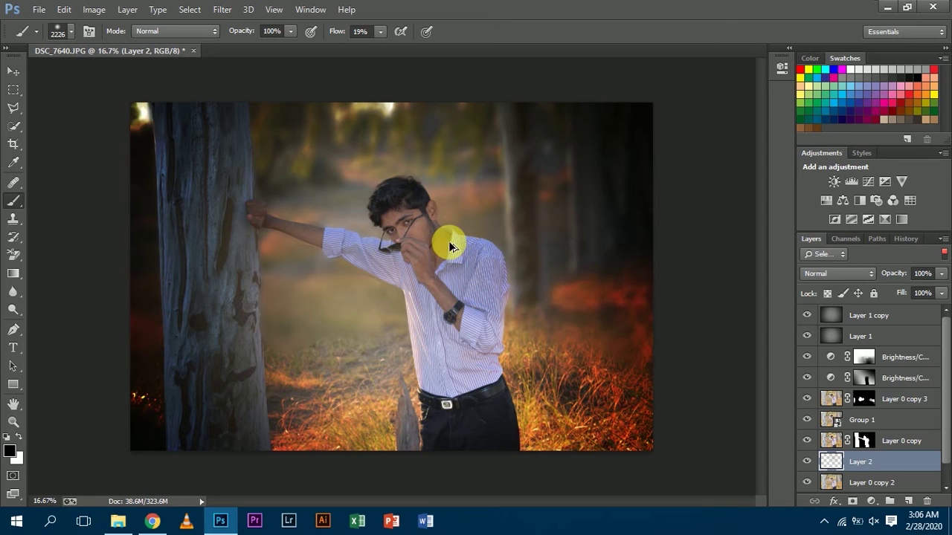
click(374, 250)
key(ctrl+alt+z)
key(ctrl+alt+z)
Step: Add a new empty layer above Layer 1 copy
click(865, 318)
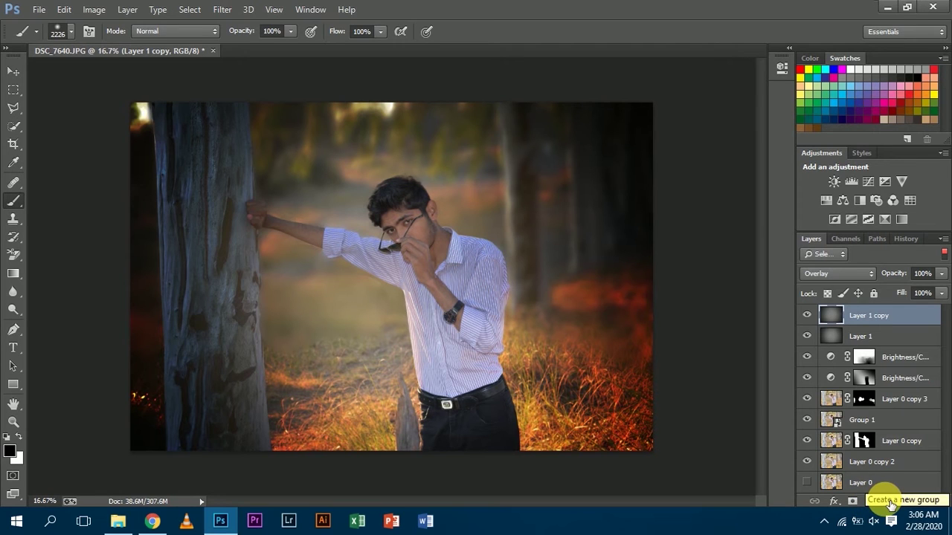
click(908, 501)
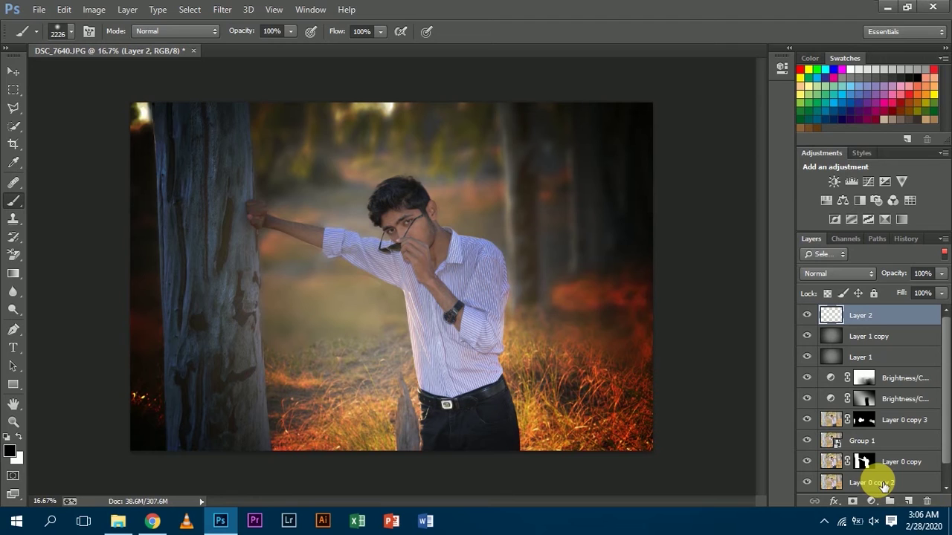
key(x)
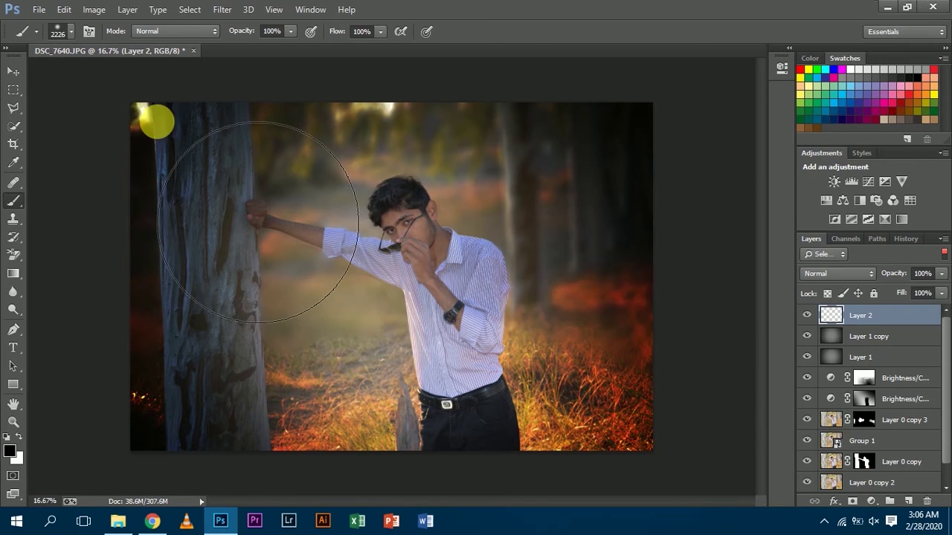
drag(145, 124, 185, 171)
key(ctrl+z)
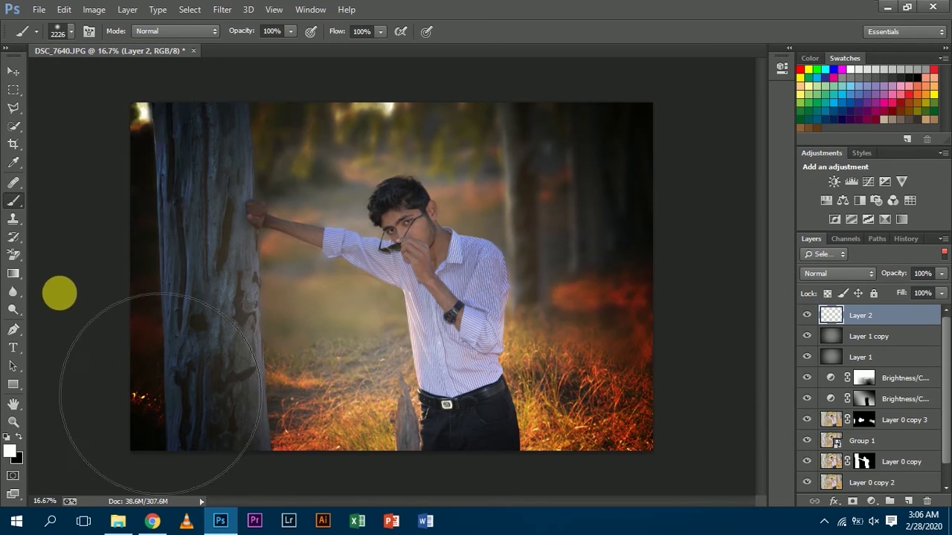
Step: Set the foreground color to a fully saturated, bright yellow-orange
click(10, 450)
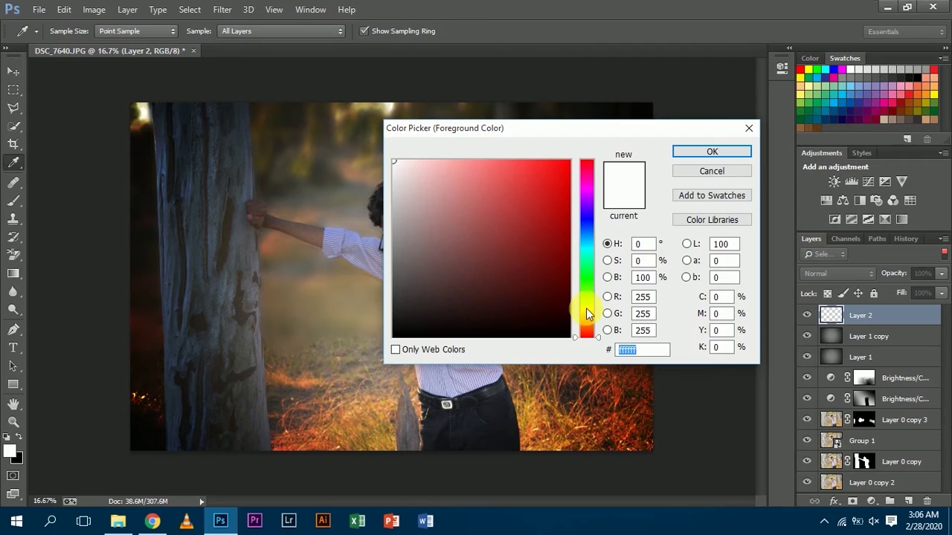
drag(587, 313, 589, 309)
click(569, 160)
click(600, 318)
click(599, 320)
click(711, 150)
Step: Paint a yellow-orange glow above the man's head on Layer 2 with a soft 2766 px brush at 100% flow
key(b)
drag(228, 155, 259, 155)
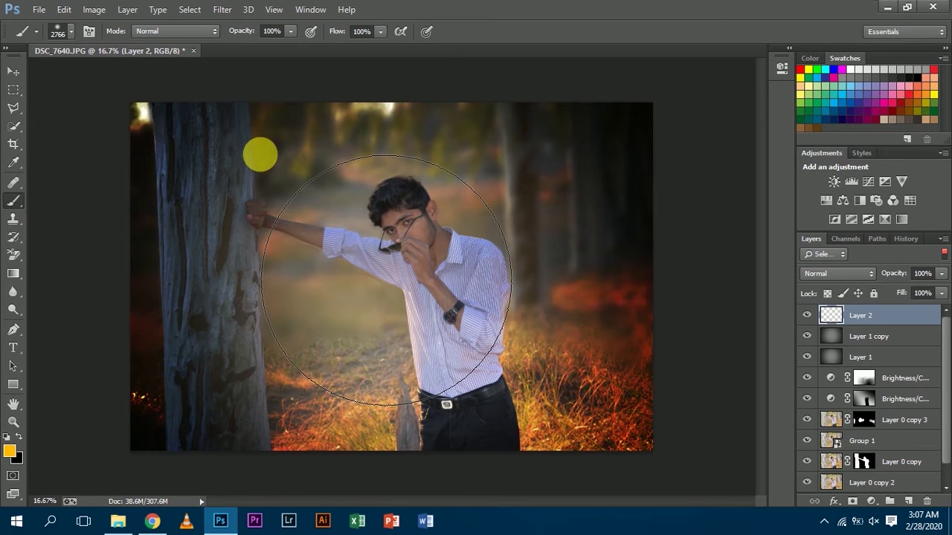
click(161, 121)
key(ctrl+z)
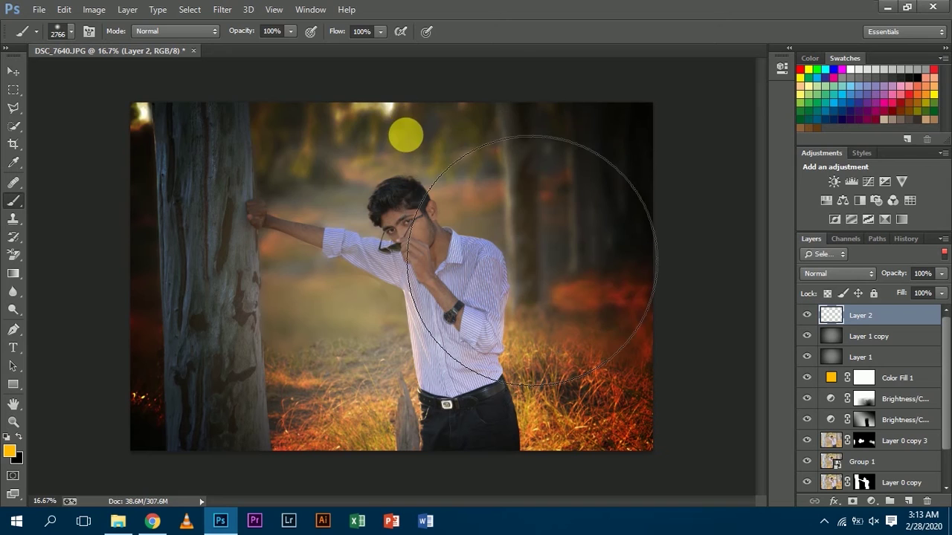
click(404, 132)
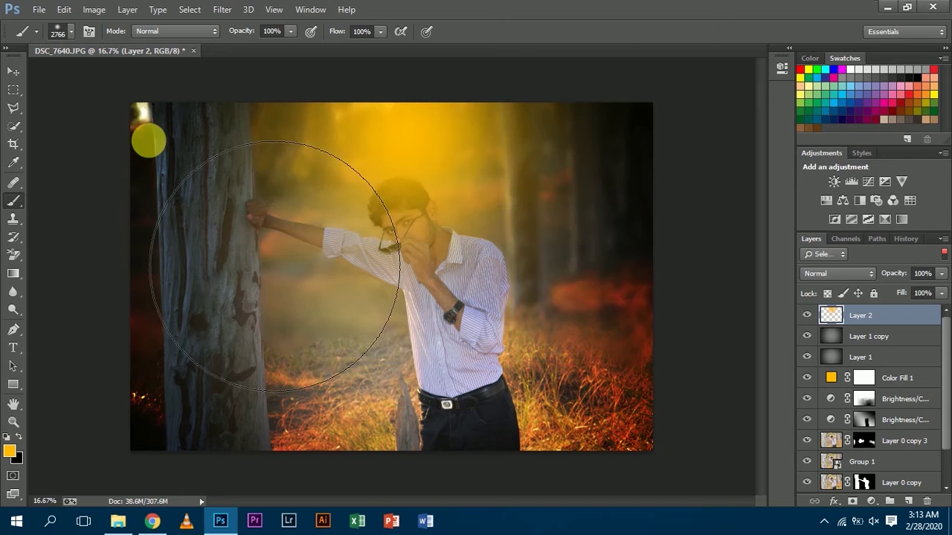
Step: Try Color Burn and Darker Color as Layer 2's blend mode, and switch it to Lighten
key(v)
click(838, 273)
click(825, 331)
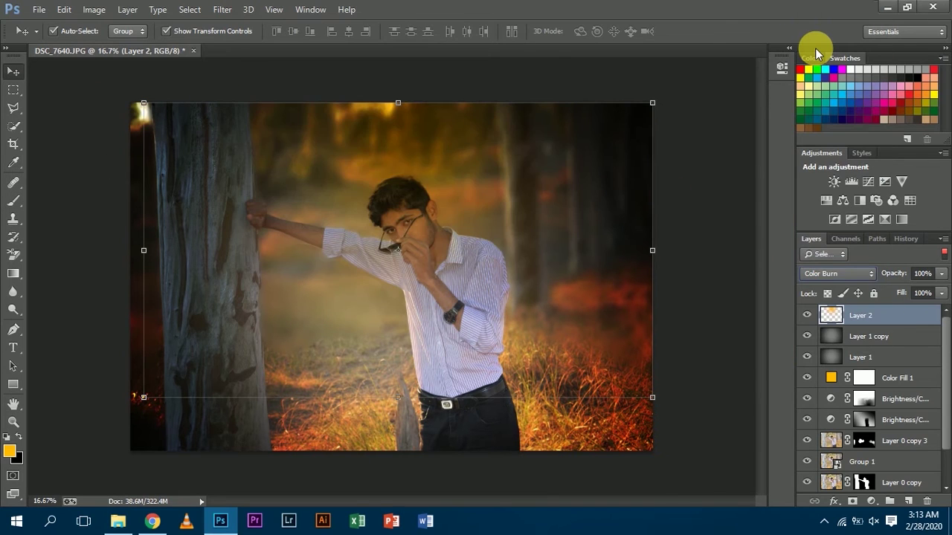
key(shift+plus)
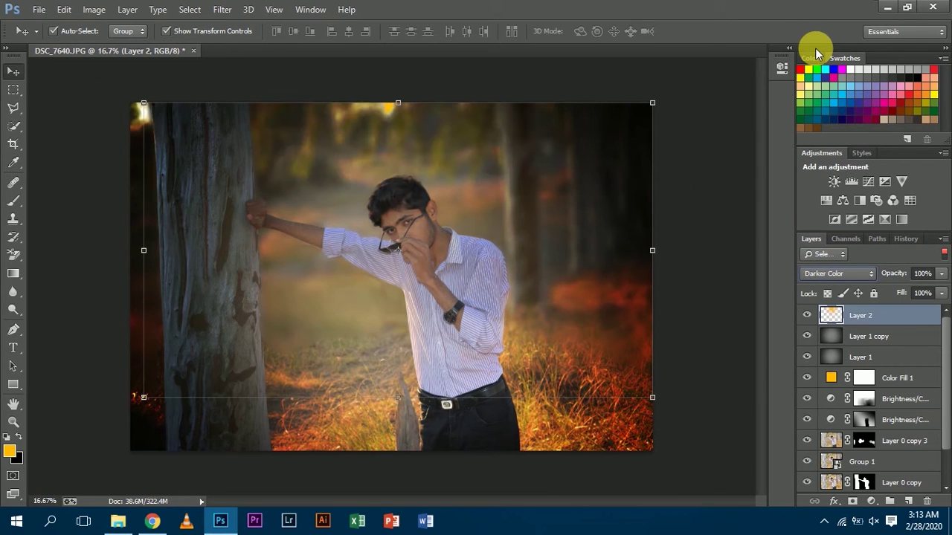
key(shift+plus)
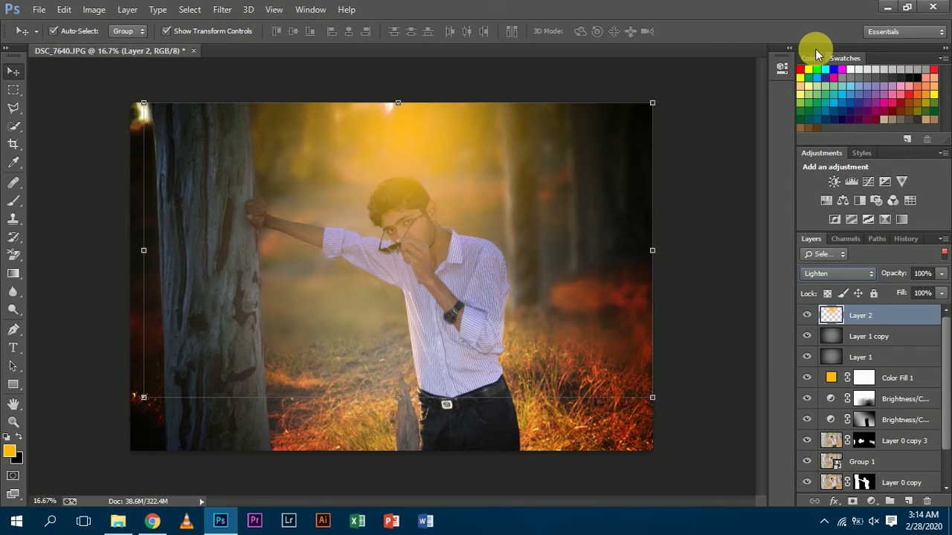
Step: Cycle through further blend modes for the yellow-orange glow on Layer 2 and settle on Overlay
click(840, 274)
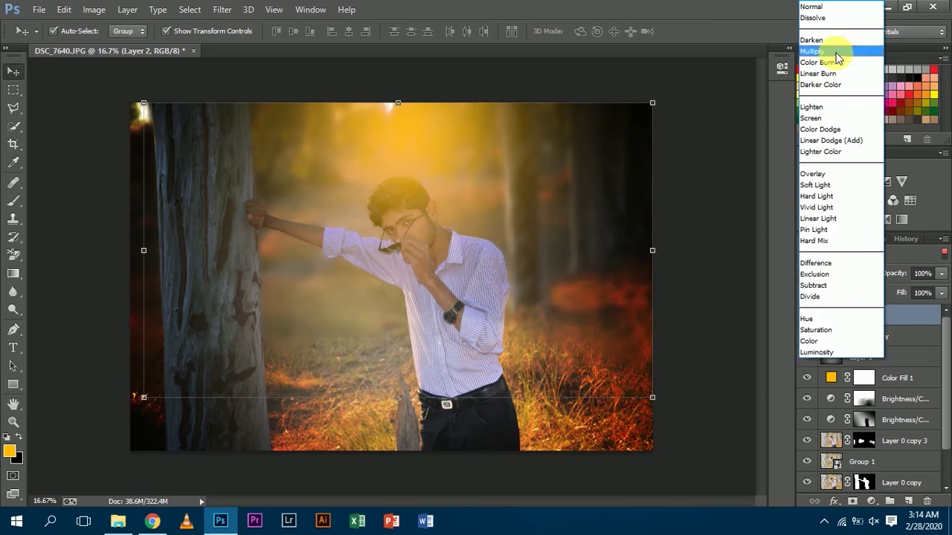
click(825, 65)
key(shift+plus)
key(shift+plus)
key(shift+plus)
key(shift+plus)
key(shift+plus)
key(shift+plus)
key(shift+plus)
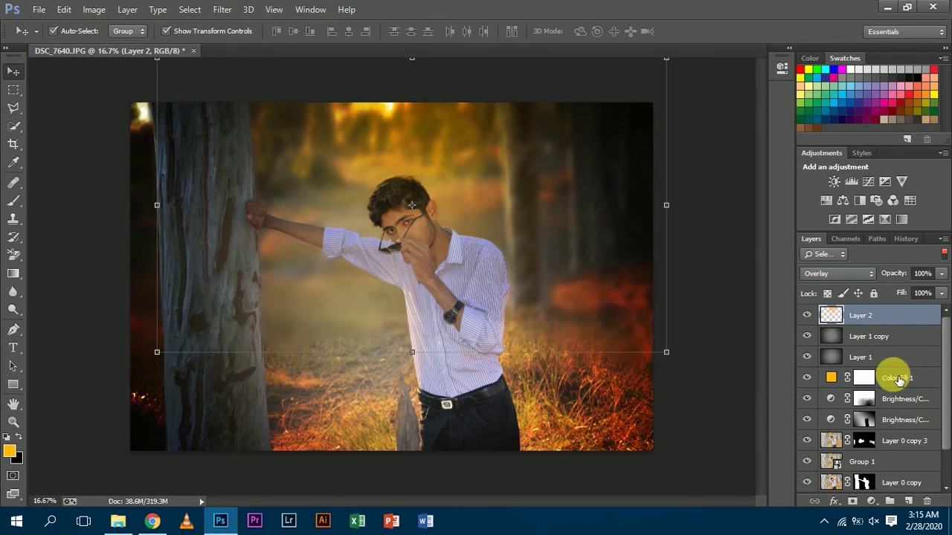
drag(946, 368, 947, 390)
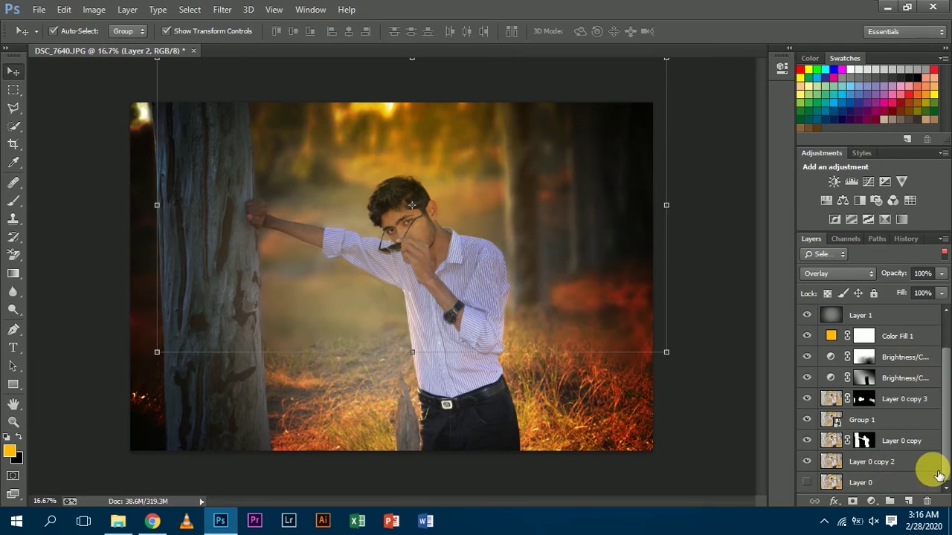
click(915, 441)
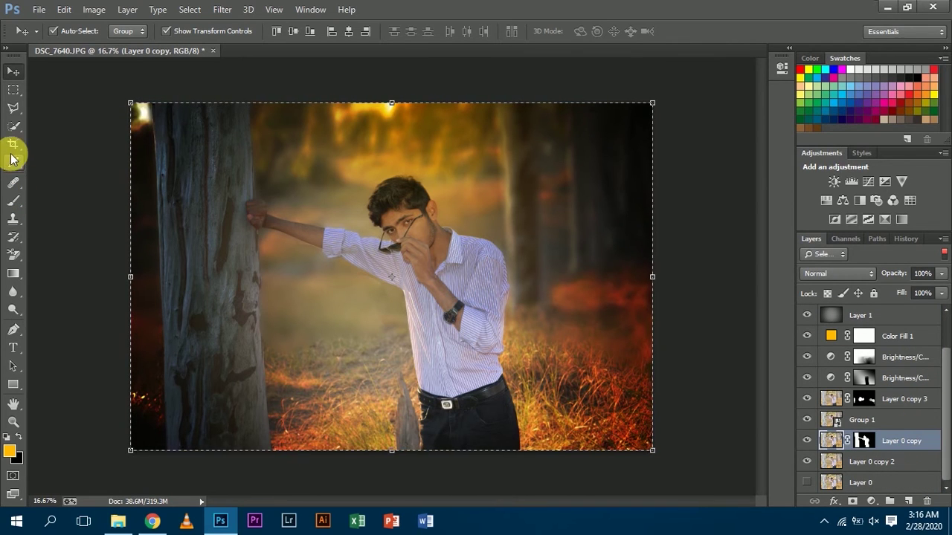
click(88, 11)
mouse_move(64, 10)
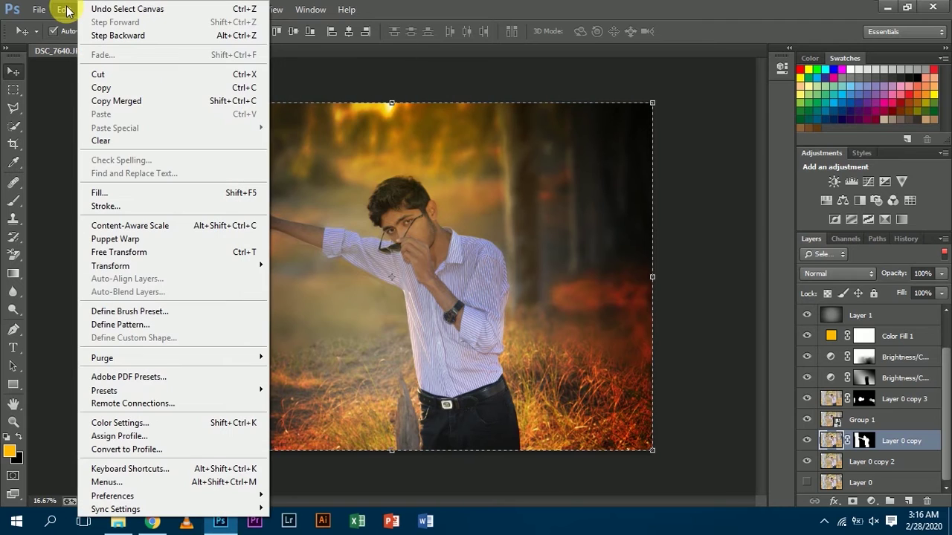
click(13, 108)
right_click(228, 178)
click(240, 187)
key(v)
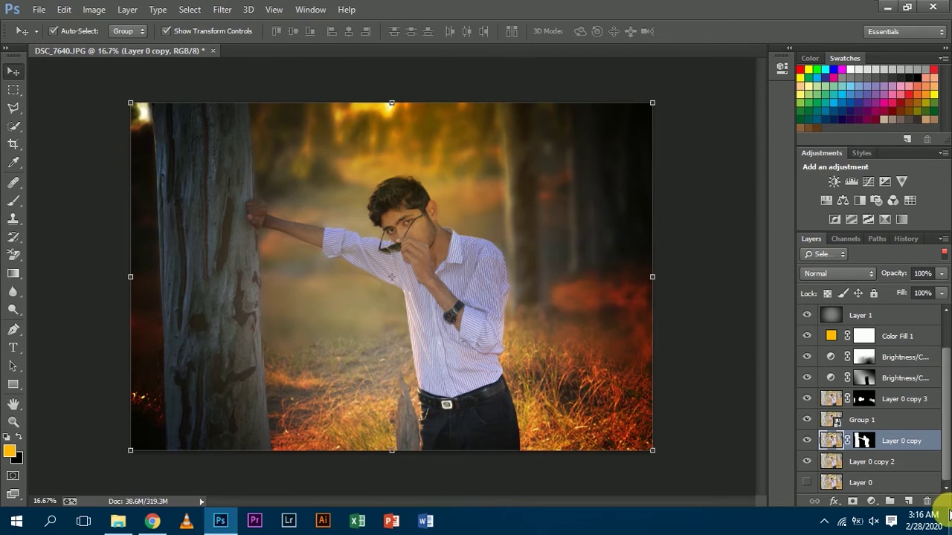
Step: Select all layers from Layer 0 up to Layer 2 and duplicate them
click(885, 483)
shift+click(889, 462)
ctrl+click(902, 444)
ctrl+click(901, 422)
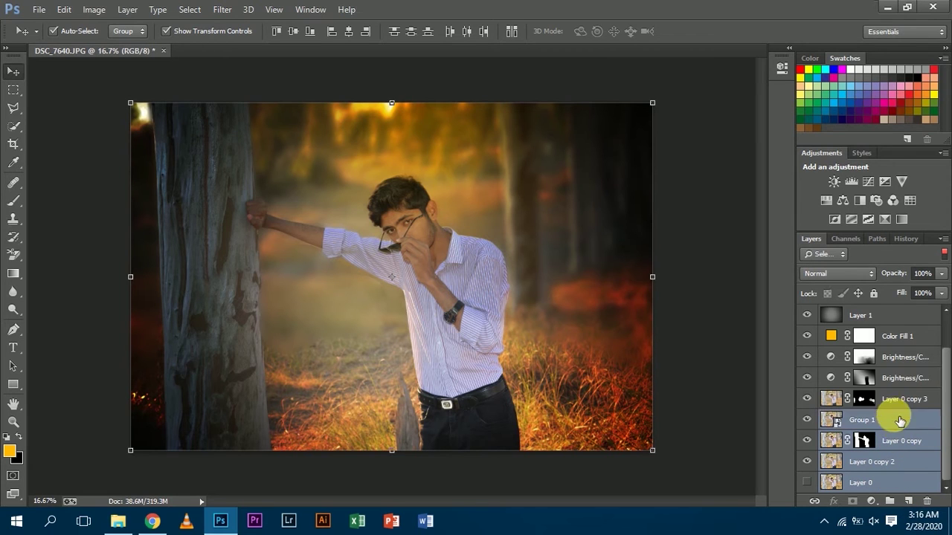
ctrl+click(901, 401)
ctrl+click(902, 379)
ctrl+click(902, 360)
ctrl+click(898, 340)
ctrl+click(893, 317)
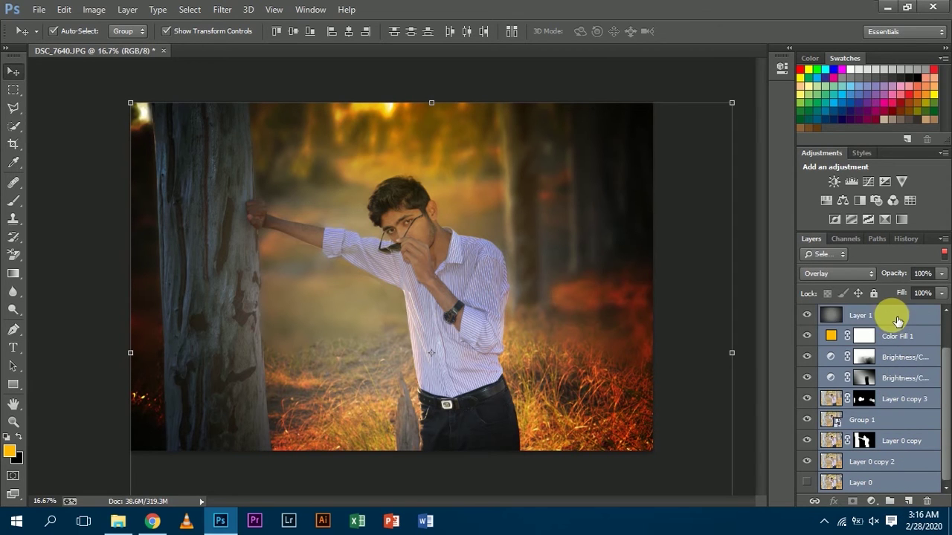
scroll(943, 350, up, 2)
ctrl+click(906, 343)
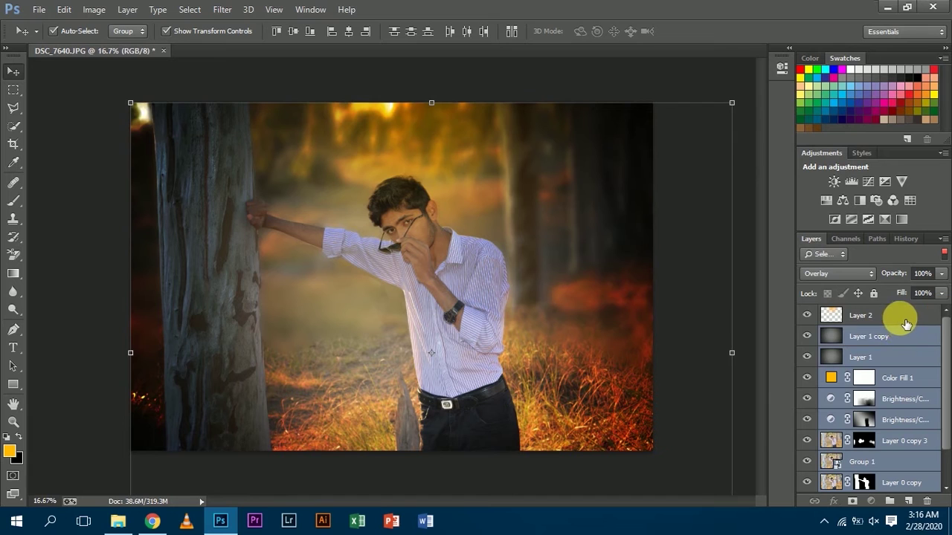
ctrl+click(902, 321)
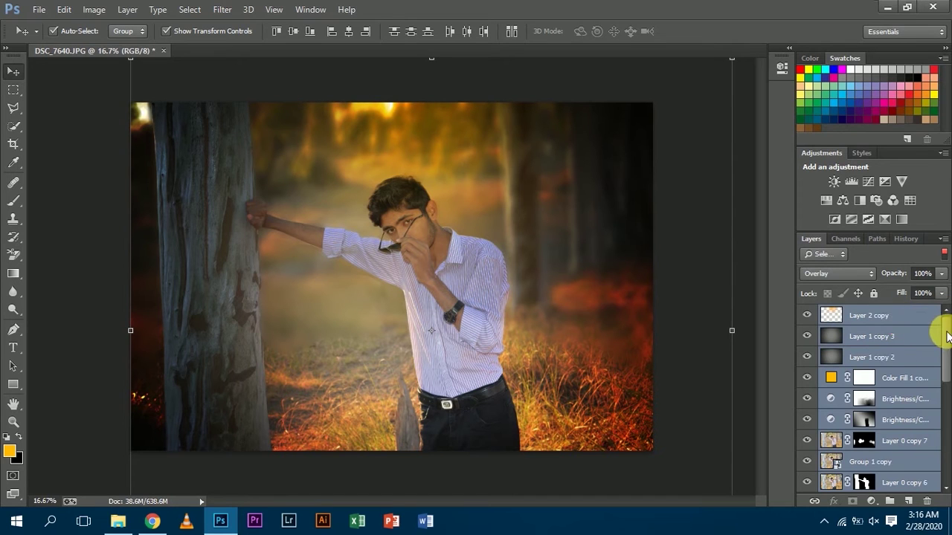
Step: Group the duplicated layers and convert the group to a smart object
scroll(907, 325, down, 4)
right_click(914, 327)
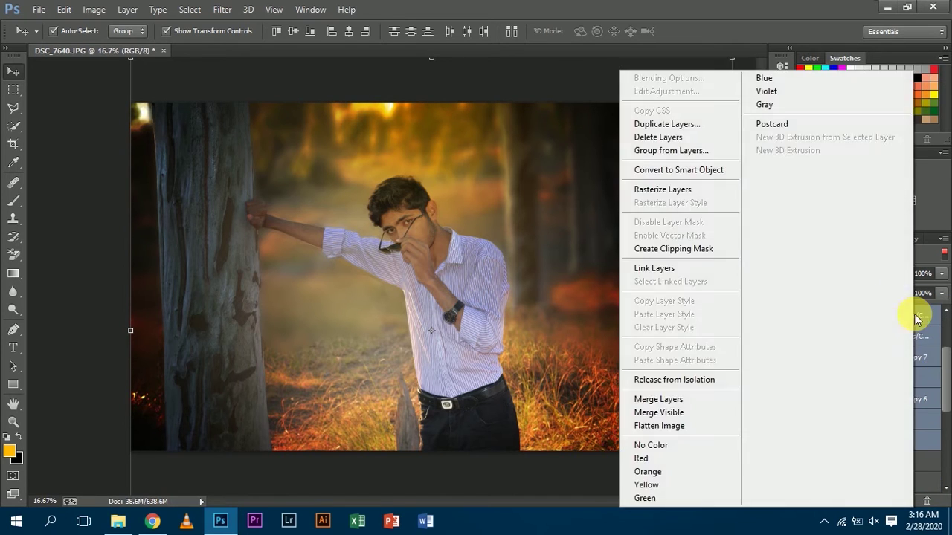
click(669, 149)
click(589, 169)
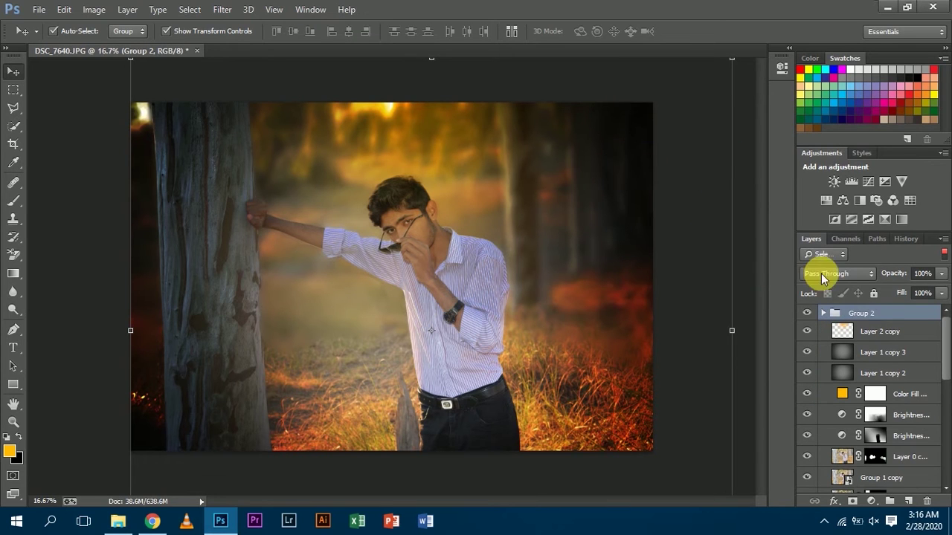
right_click(892, 315)
click(801, 209)
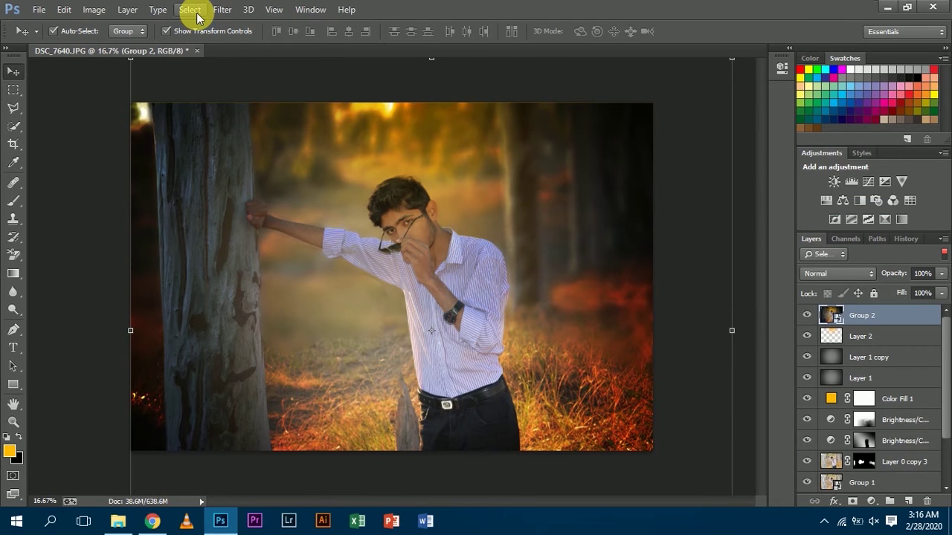
Step: Open the Camera Raw Filter on the Group 2 smart object and set Split Toning hues to 57 for highlights and 221 for shadows
click(222, 9)
click(249, 90)
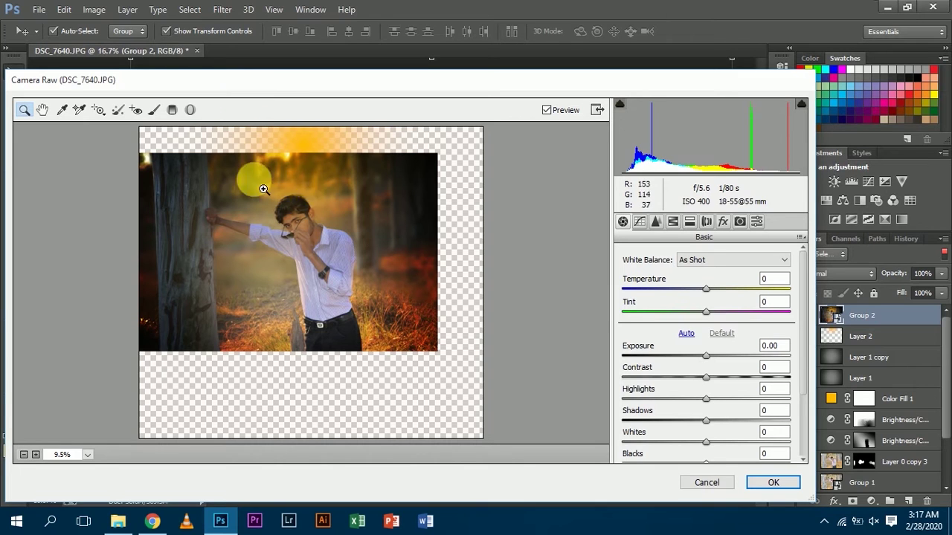
drag(149, 132, 202, 173)
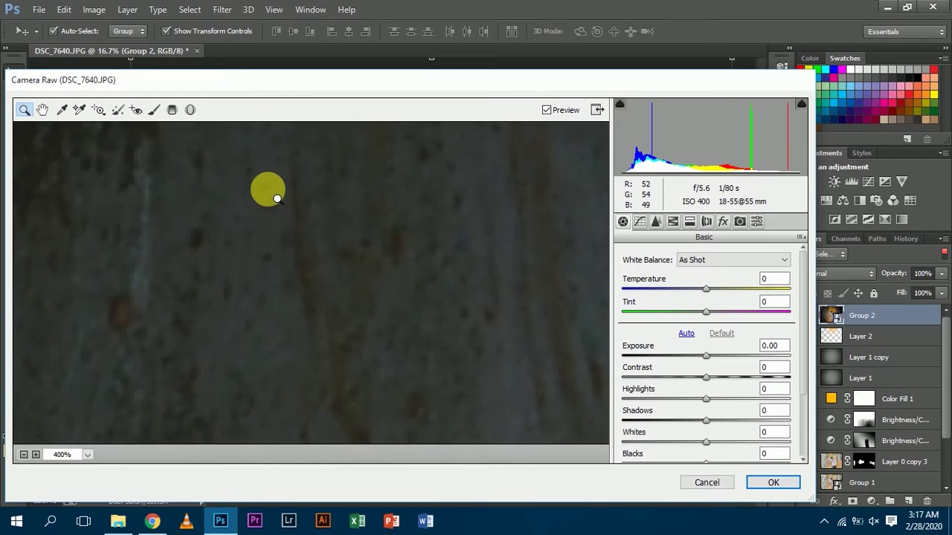
right_click(273, 181)
click(310, 124)
right_click(311, 186)
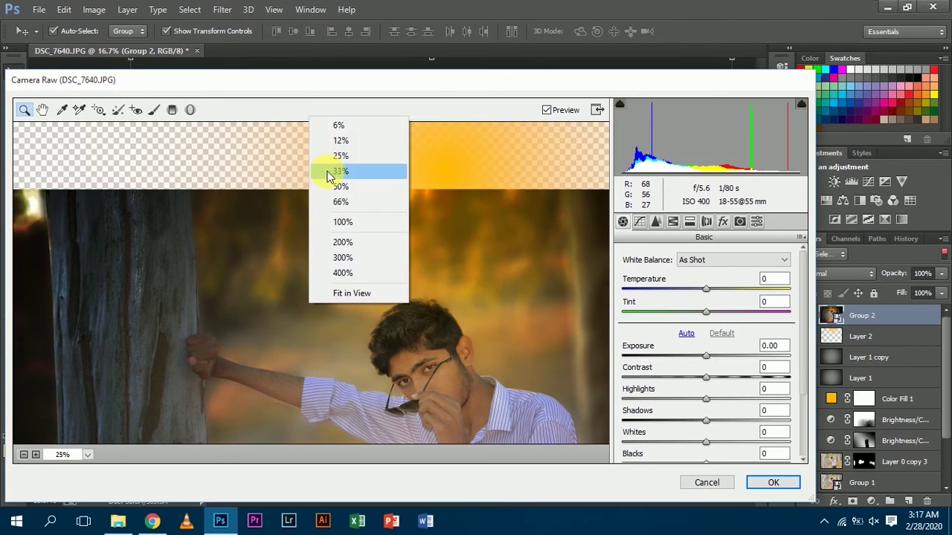
click(319, 141)
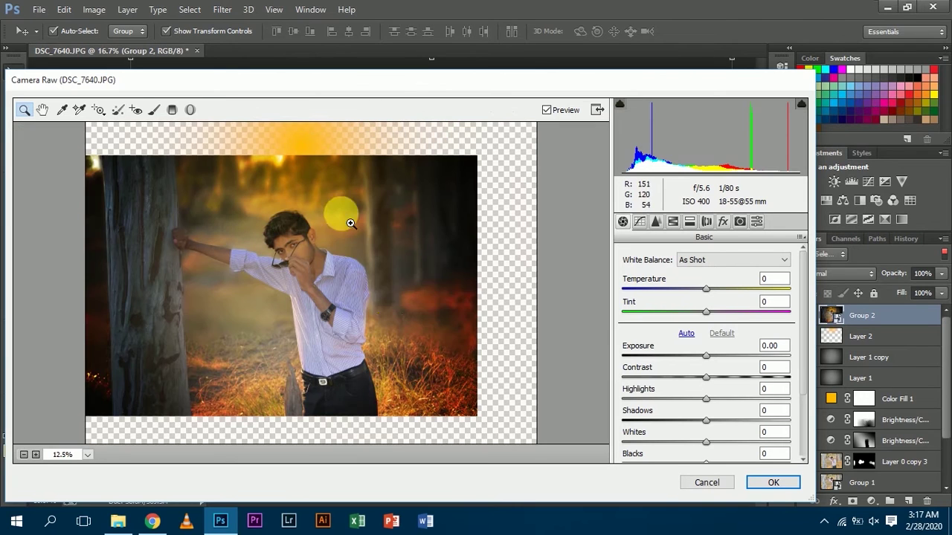
click(690, 221)
drag(640, 282, 733, 299)
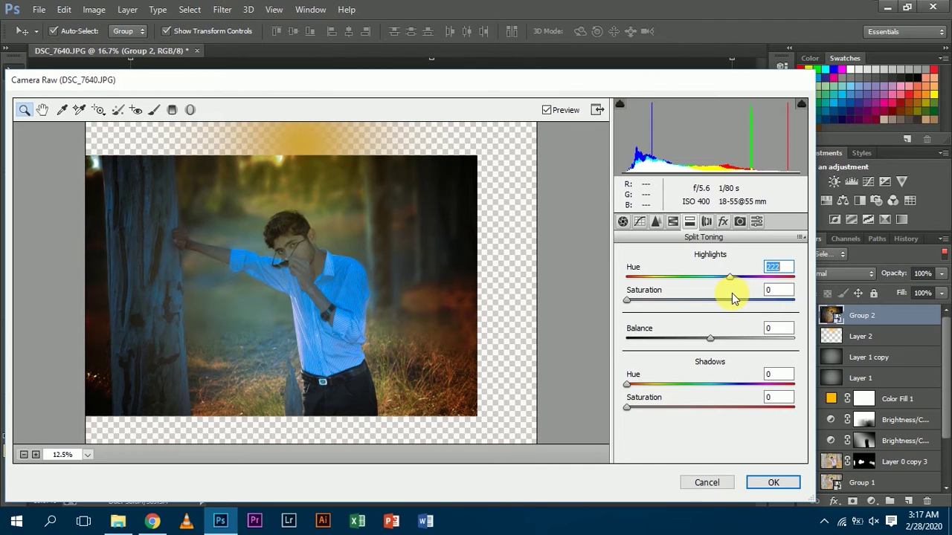
drag(732, 292, 731, 292)
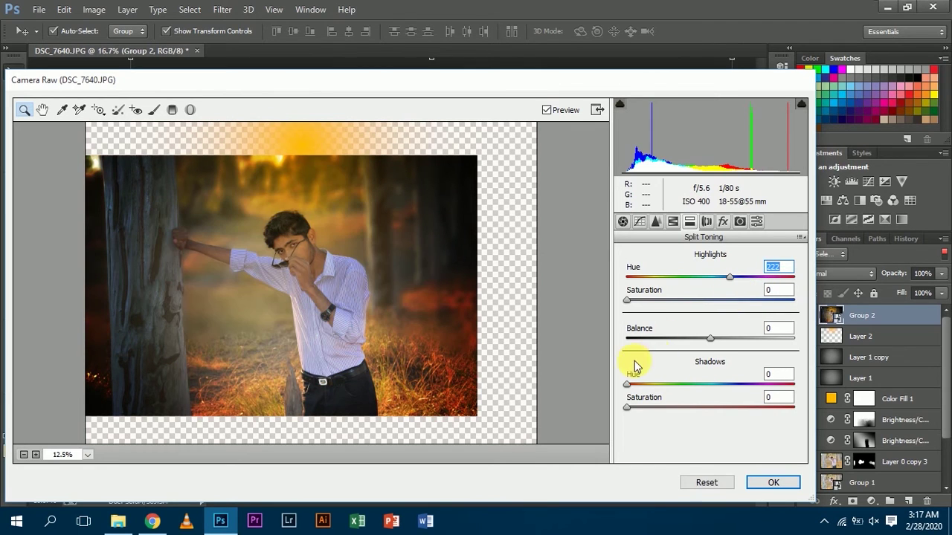
drag(627, 386, 730, 397)
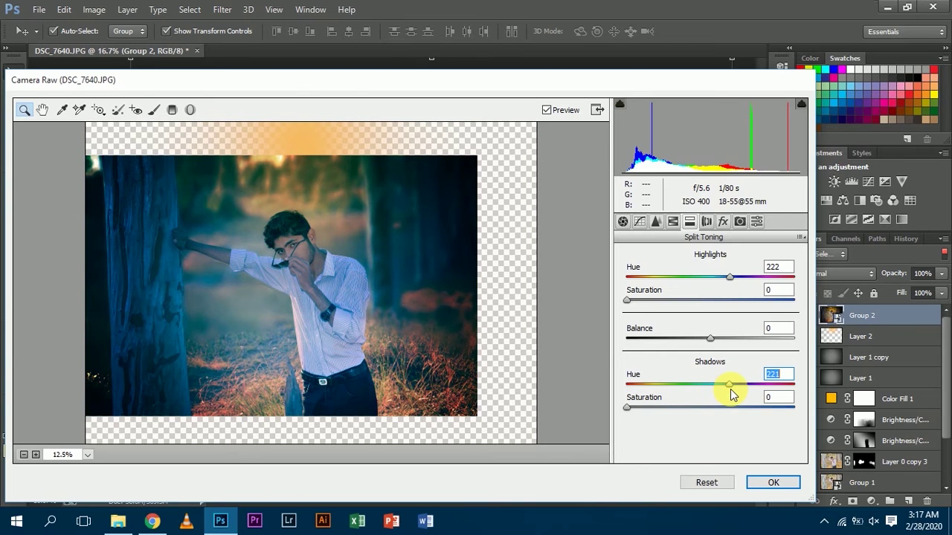
drag(729, 276, 656, 277)
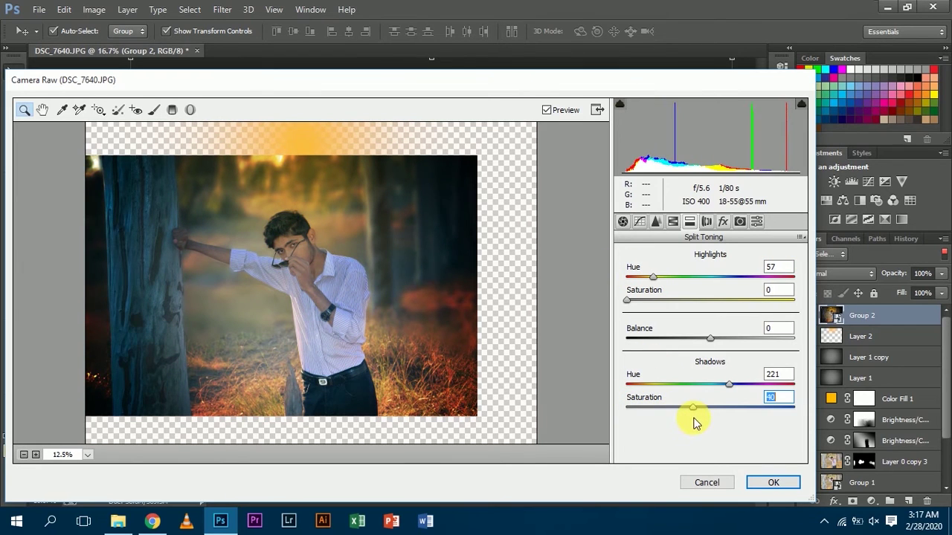
Step: Set the Split Toning saturation to 93 for shadows and about 80 for highlights, and apply the Camera Raw Filter
drag(725, 420, 788, 400)
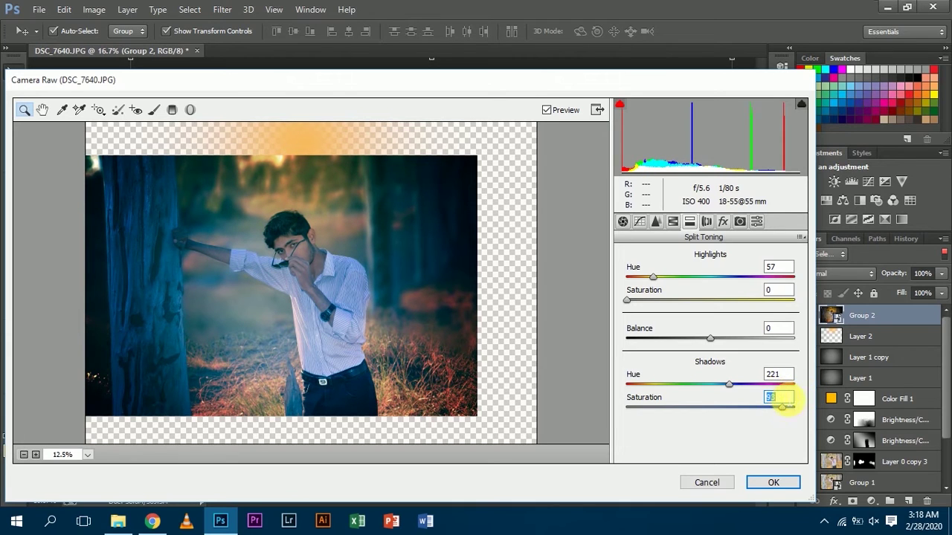
drag(627, 299, 650, 307)
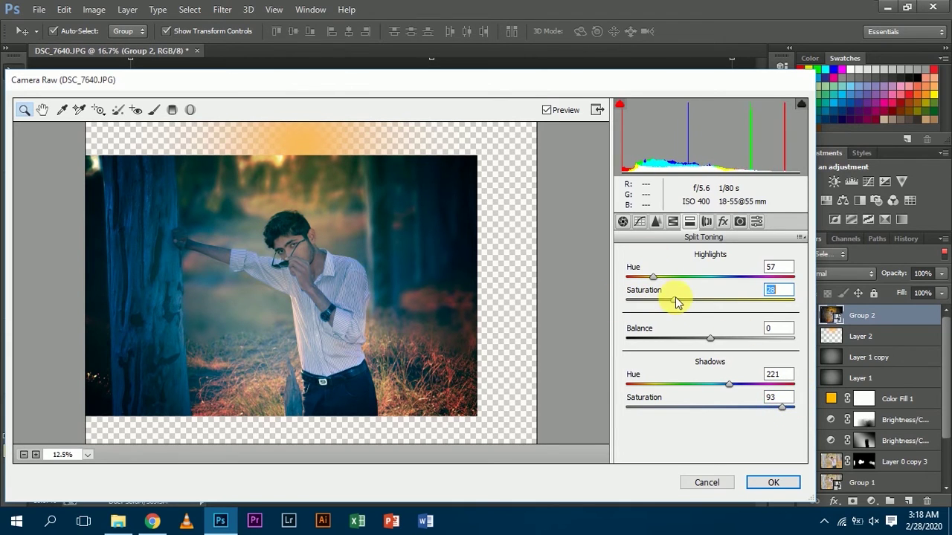
drag(744, 303, 762, 283)
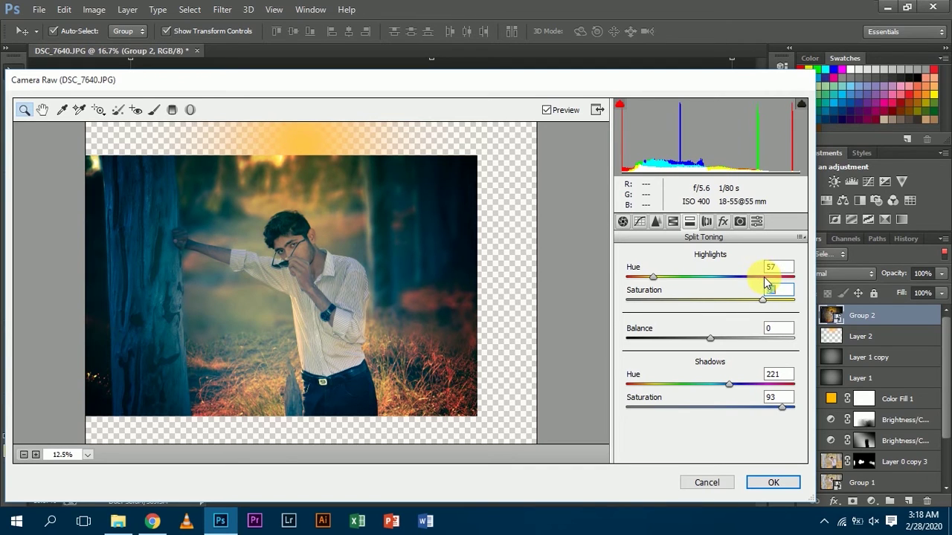
click(769, 483)
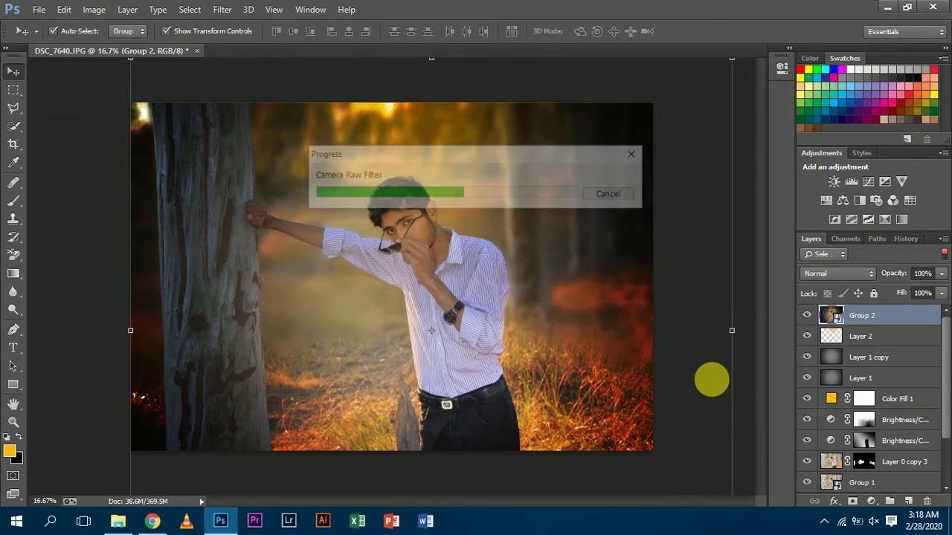
Step: Lower Group 2's opacity to 65% and set up a black brush at 15% flow on its smart filter mask
click(941, 274)
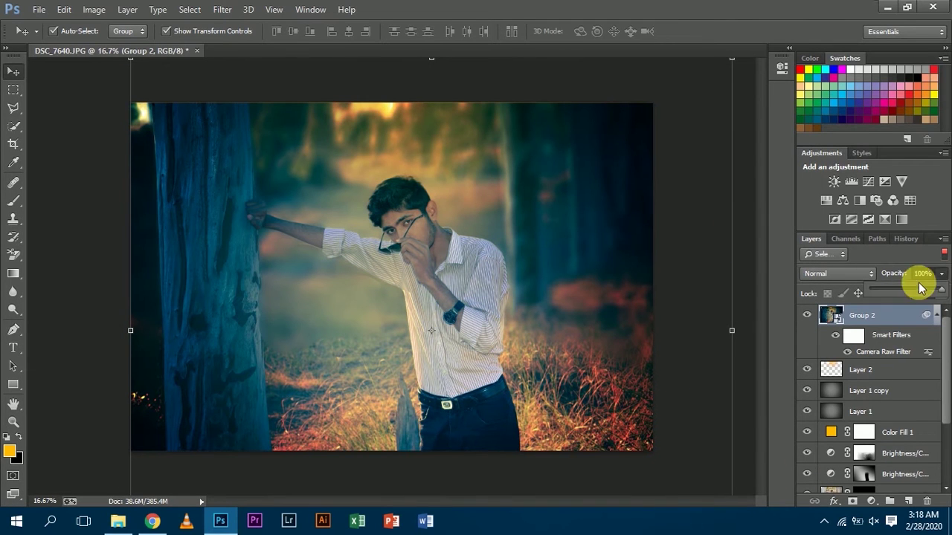
mouse_move(906, 291)
mouse_down()
mouse_move(930, 294)
mouse_move(917, 293)
mouse_up()
click(854, 336)
click(7, 437)
key(x)
click(13, 201)
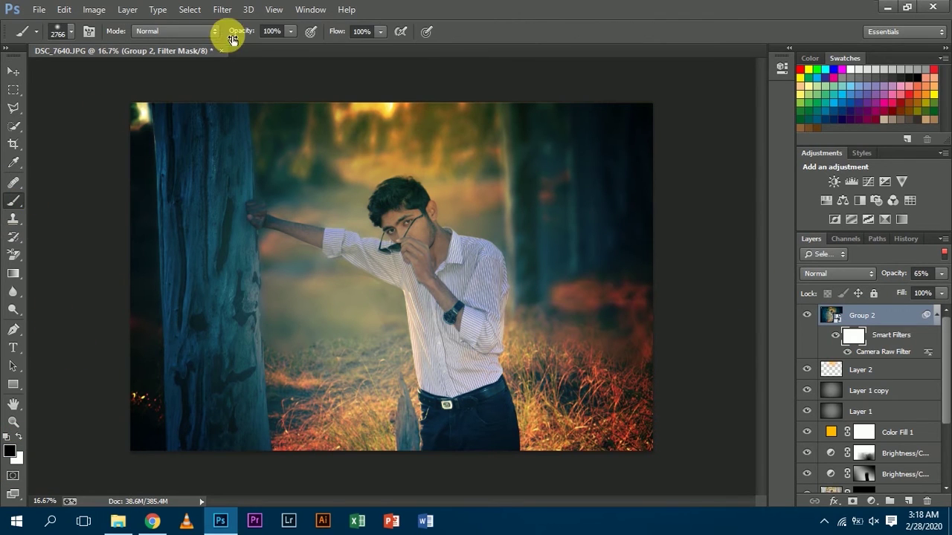
click(377, 35)
click(320, 52)
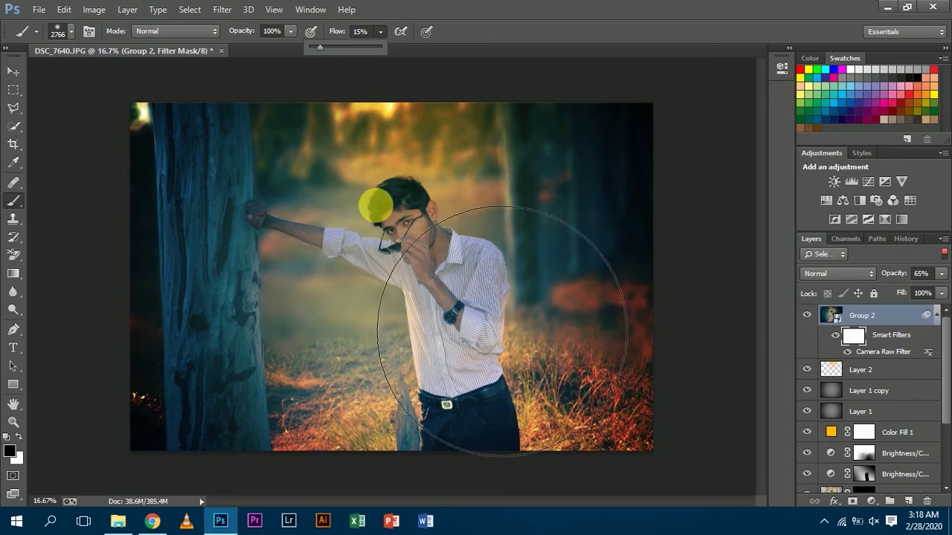
Step: Brush black over the man and the tree trunk on the smart filter mask to reduce the split toning there
alt+right_click(379, 234)
mouse_move(380, 231)
mouse_down()
mouse_move(407, 254)
mouse_move(409, 275)
mouse_move(383, 281)
mouse_up()
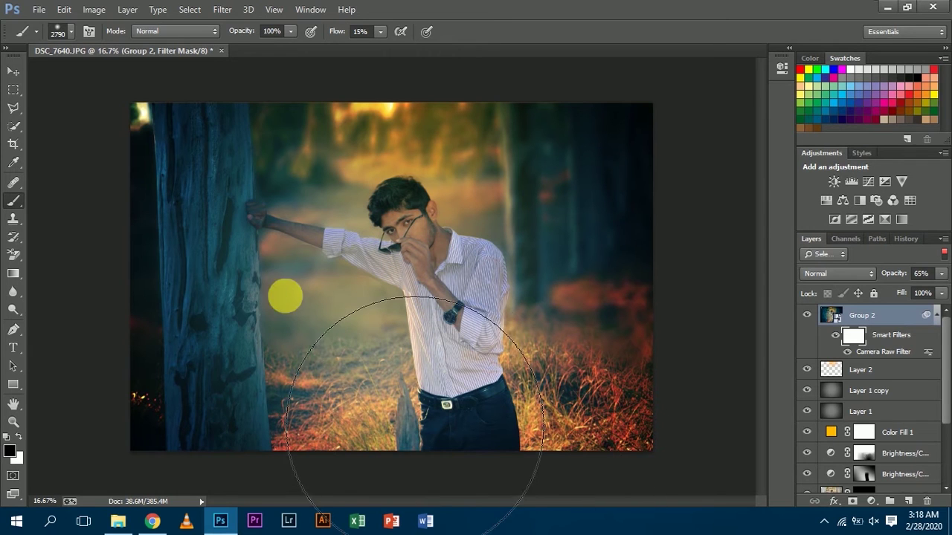
mouse_move(204, 218)
mouse_down()
mouse_move(84, 268)
mouse_move(209, 260)
mouse_move(215, 193)
mouse_move(206, 233)
mouse_move(202, 102)
mouse_move(171, 122)
mouse_move(156, 159)
mouse_move(183, 410)
mouse_move(183, 209)
mouse_move(197, 380)
mouse_move(185, 202)
mouse_move(200, 221)
mouse_move(174, 280)
mouse_up()
drag(228, 334, 270, 382)
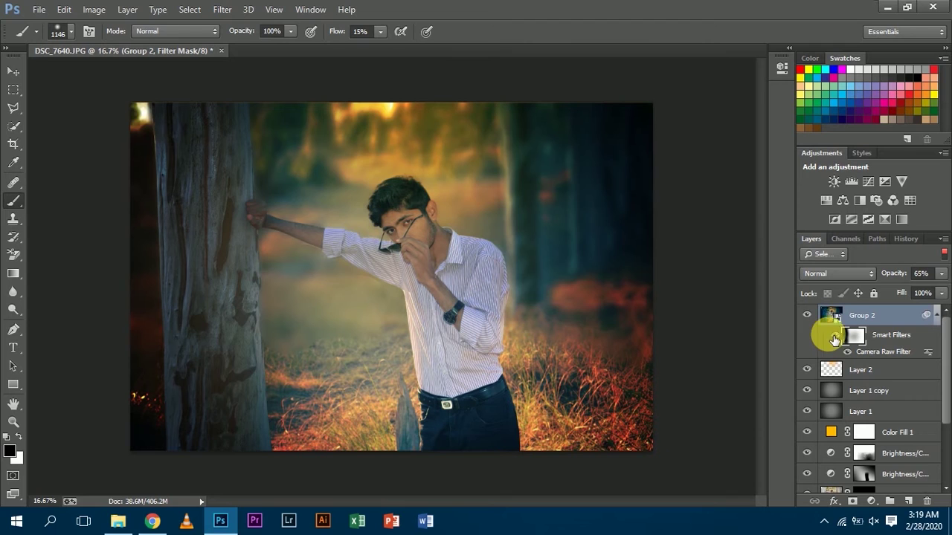
click(823, 520)
right_click(853, 465)
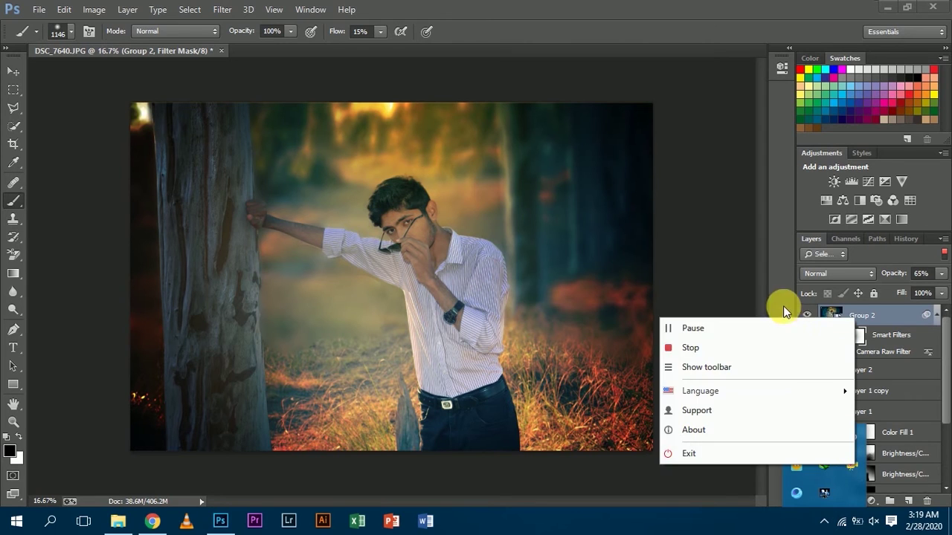
click(781, 326)
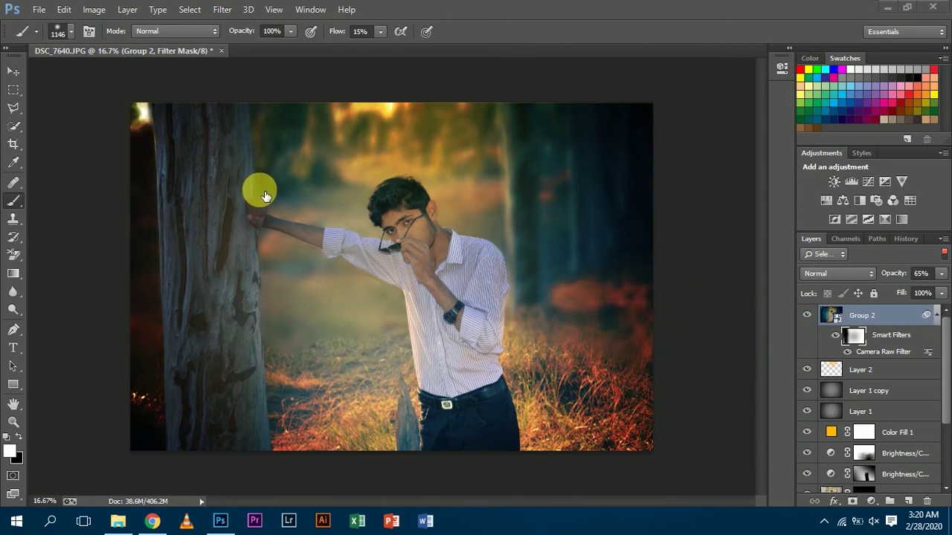
Step: Paint white over the tree trunk on the smart filter mask to restore the blue toning
mouse_move(264, 195)
mouse_down()
mouse_move(246, 196)
mouse_move(213, 276)
mouse_move(214, 416)
mouse_move(199, 130)
mouse_up()
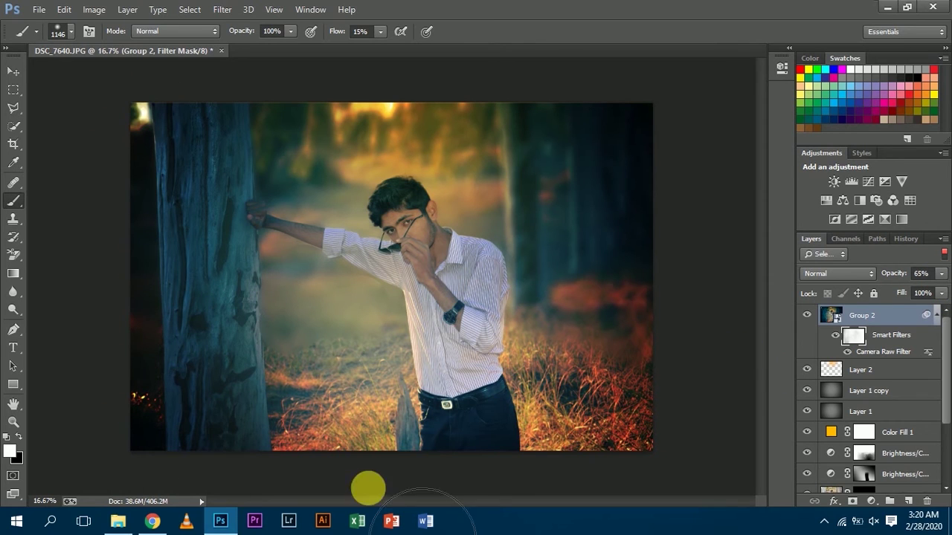
Step: Duplicate the Layer 1 copy layer
click(865, 394)
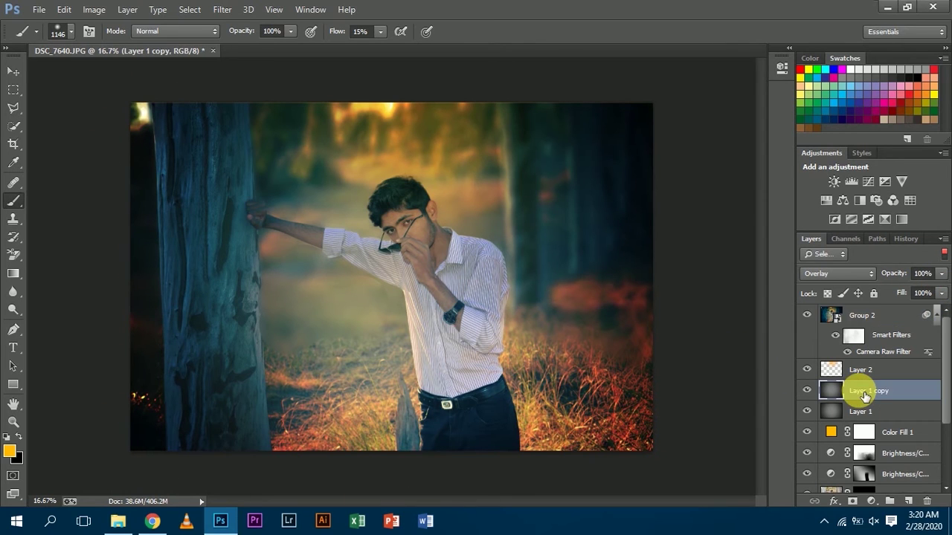
key(ctrl+j)
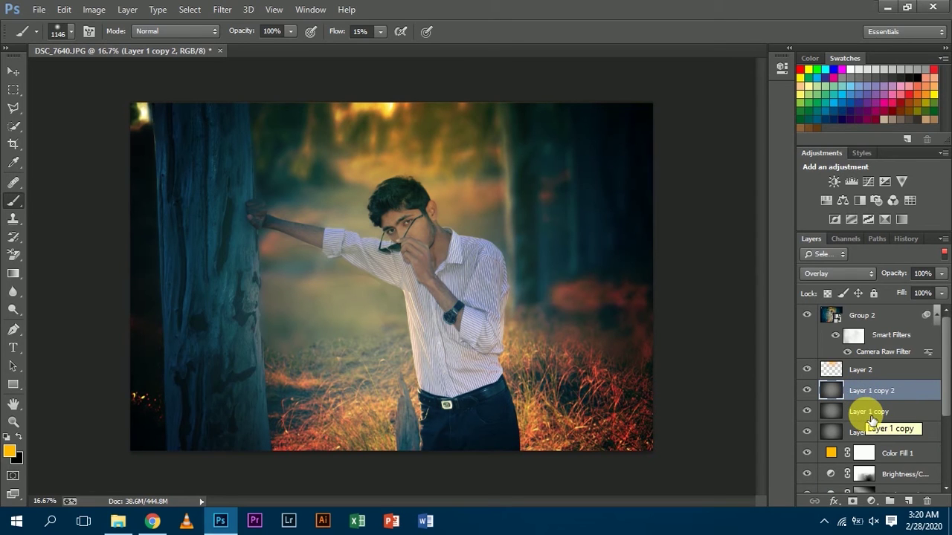
Step: Duplicate the Layer 1 copy layer four times and delete the uppermost of the new duplicates
click(872, 413)
key(ctrl+j)
key(ctrl+j)
key(ctrl+j)
key(ctrl+j)
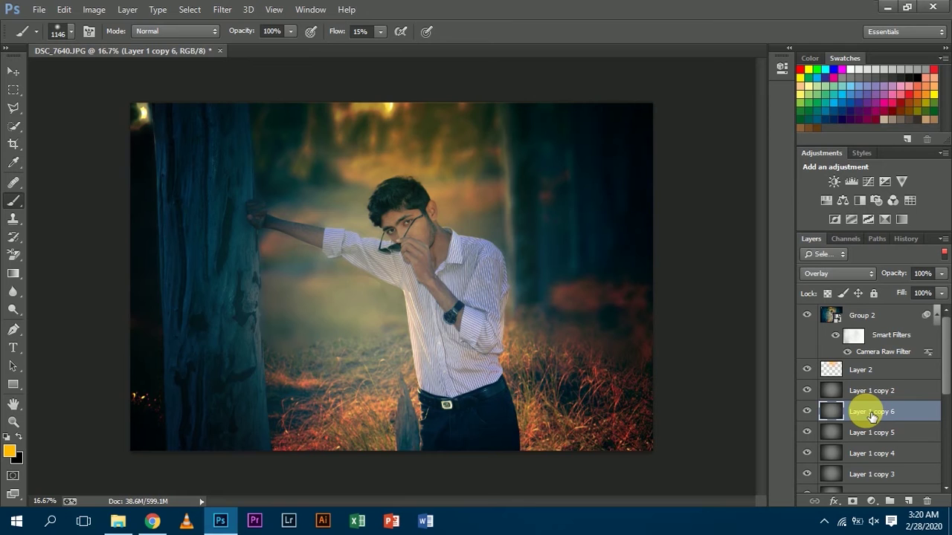
scroll(943, 341, down, 2)
right_click(883, 368)
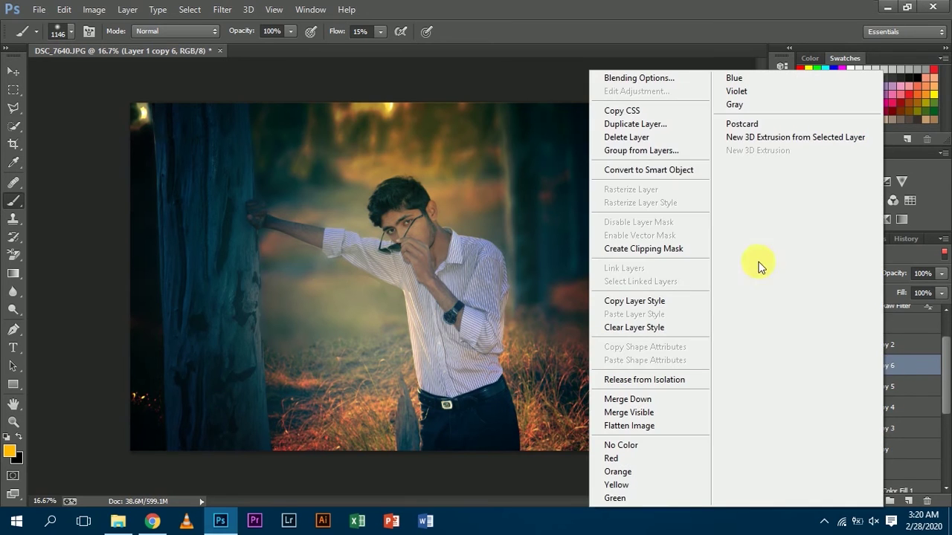
click(628, 137)
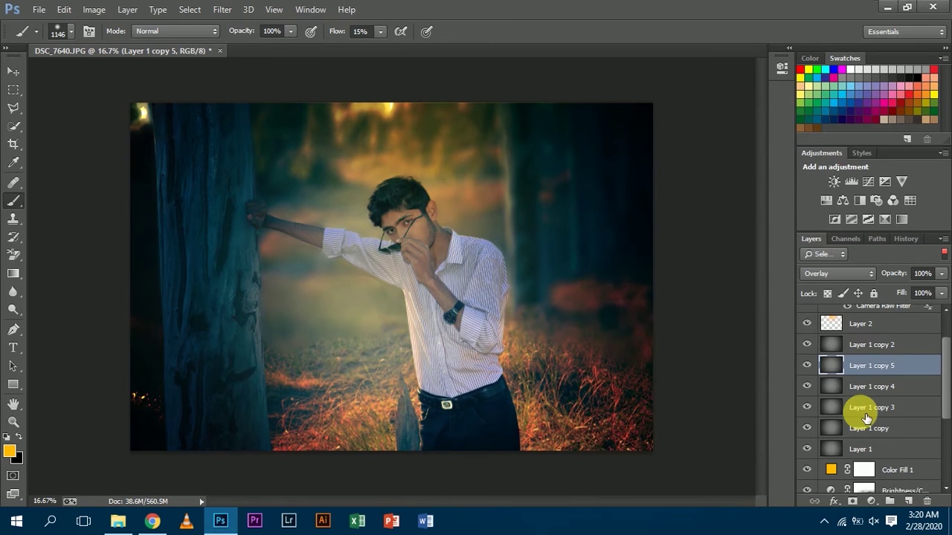
Step: Move Layer 1 copy 2 above Group 2 in the layer stack and lower its opacity to 24%
scroll(850, 308, up, 2)
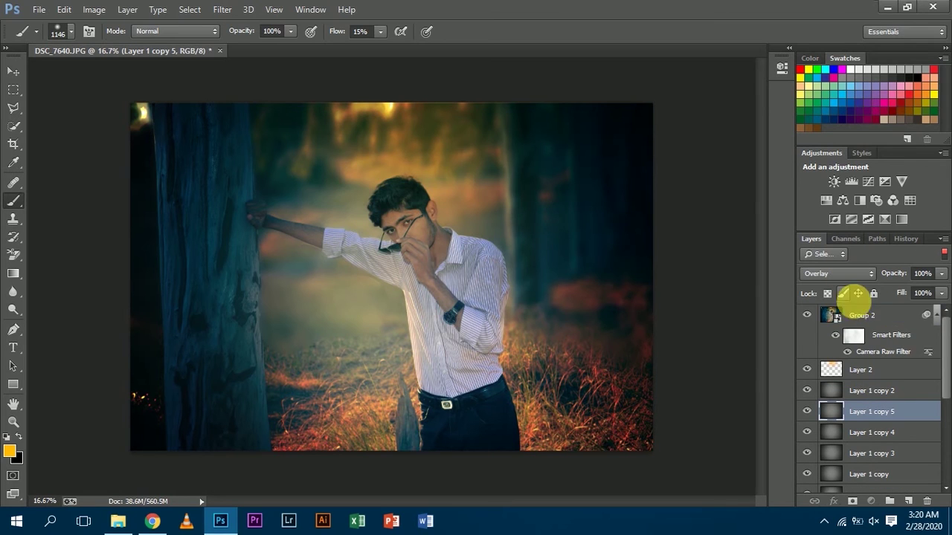
drag(870, 390, 870, 306)
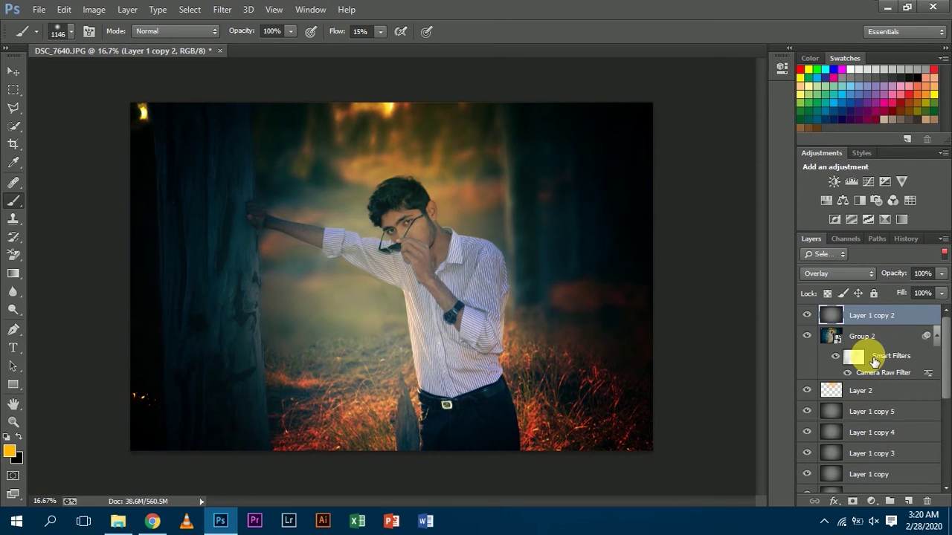
click(941, 273)
drag(938, 288, 912, 292)
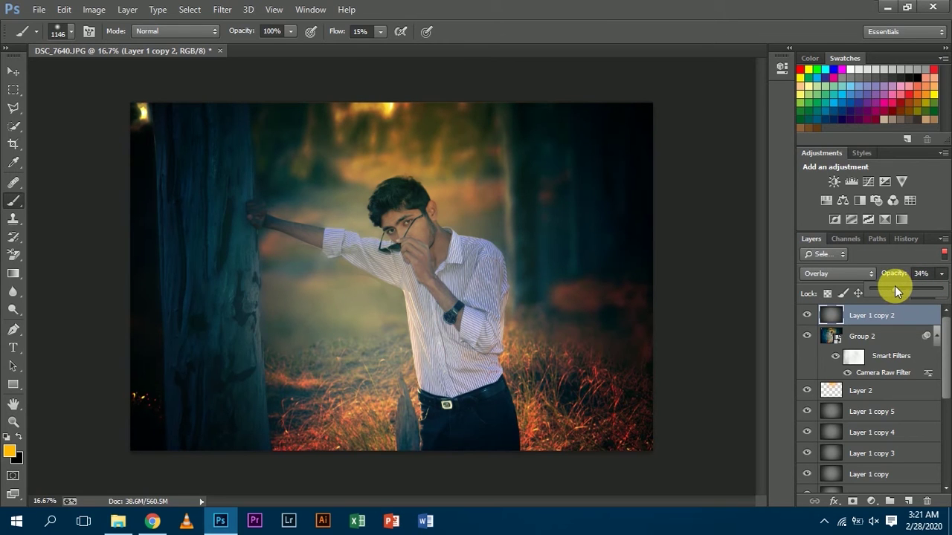
click(840, 390)
click(849, 315)
click(908, 500)
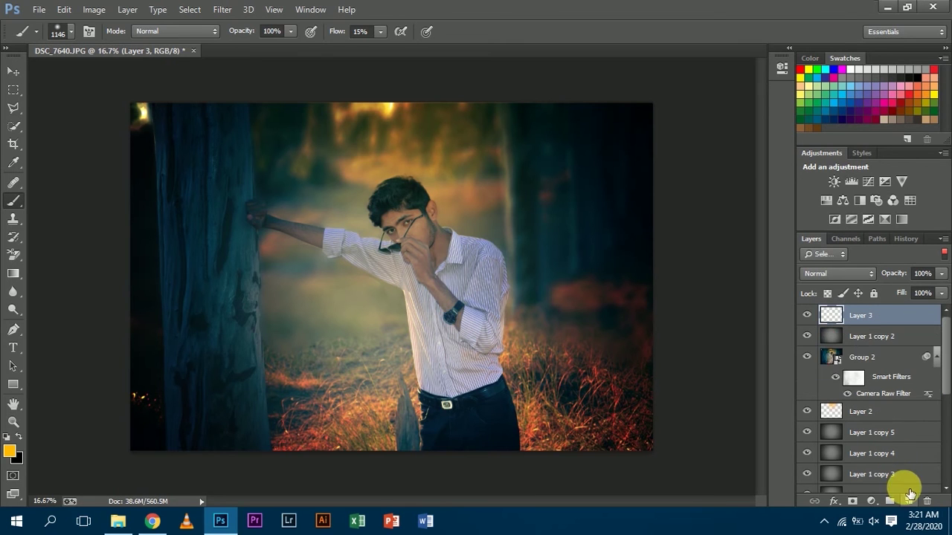
click(9, 450)
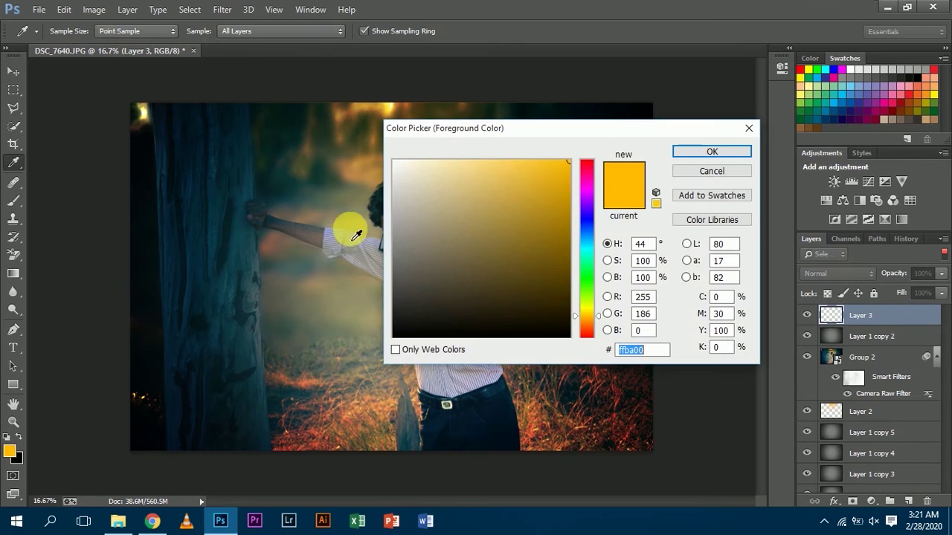
click(728, 171)
right_click(870, 315)
click(644, 140)
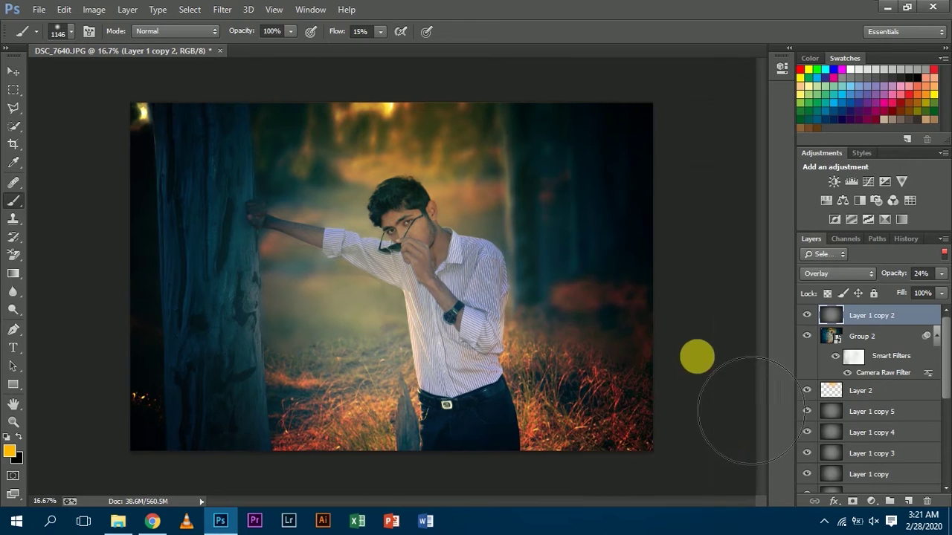
Step: Add a solid colour fill layer in #ffba00 above Layer 1 copy 2, with Overlay blending and 46% opacity
click(869, 500)
click(812, 199)
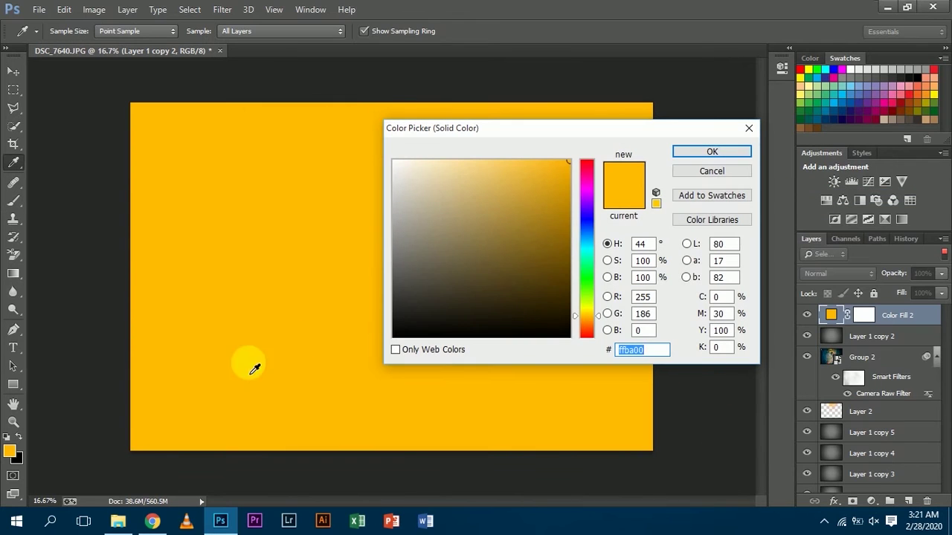
click(702, 150)
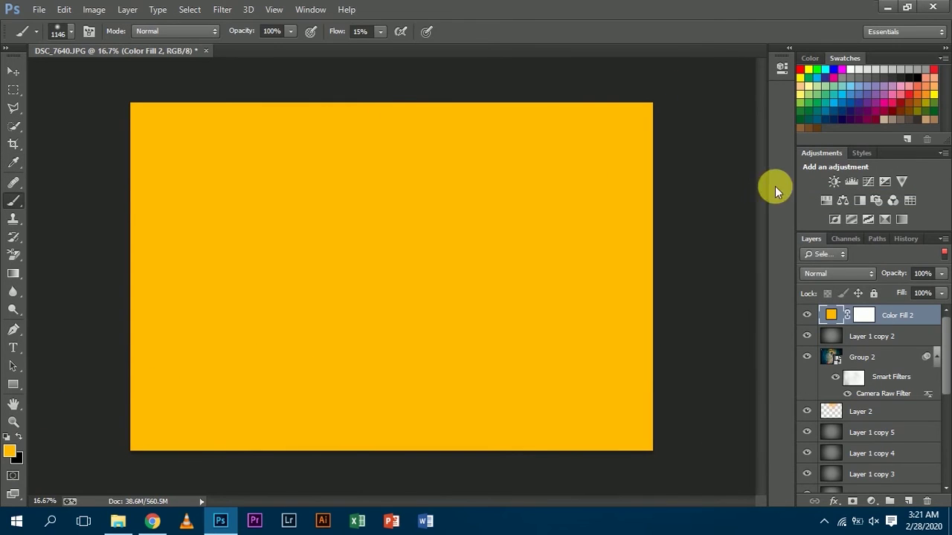
click(828, 414)
click(833, 313)
click(825, 272)
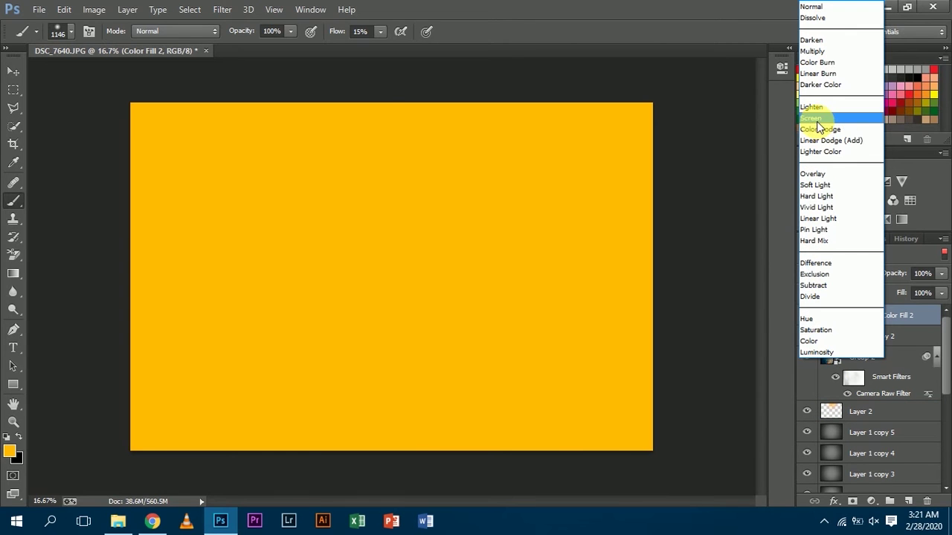
click(811, 173)
drag(941, 273, 894, 293)
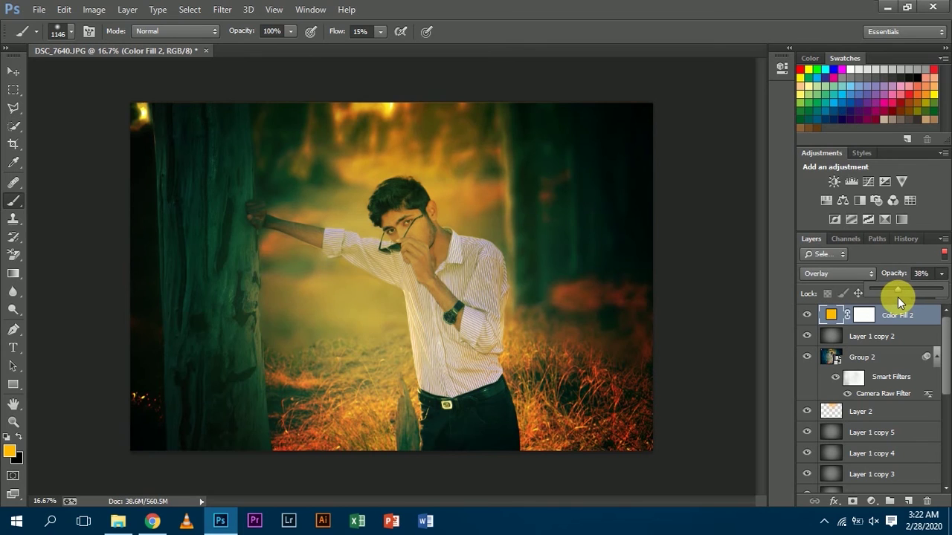
Step: Delete the surplus Layer 1 copy 5 and Layer 1 copy 4 layers
click(914, 338)
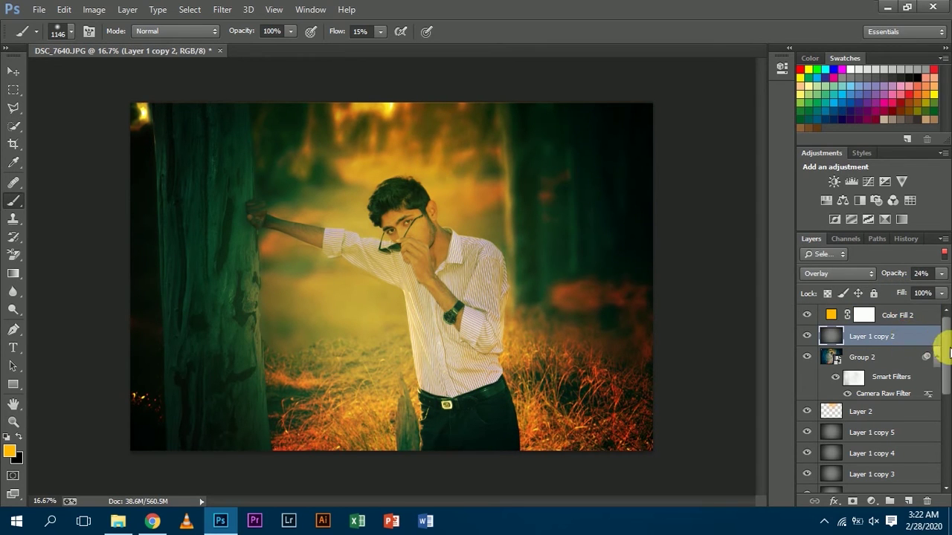
scroll(948, 354, down, 2)
right_click(821, 385)
click(639, 132)
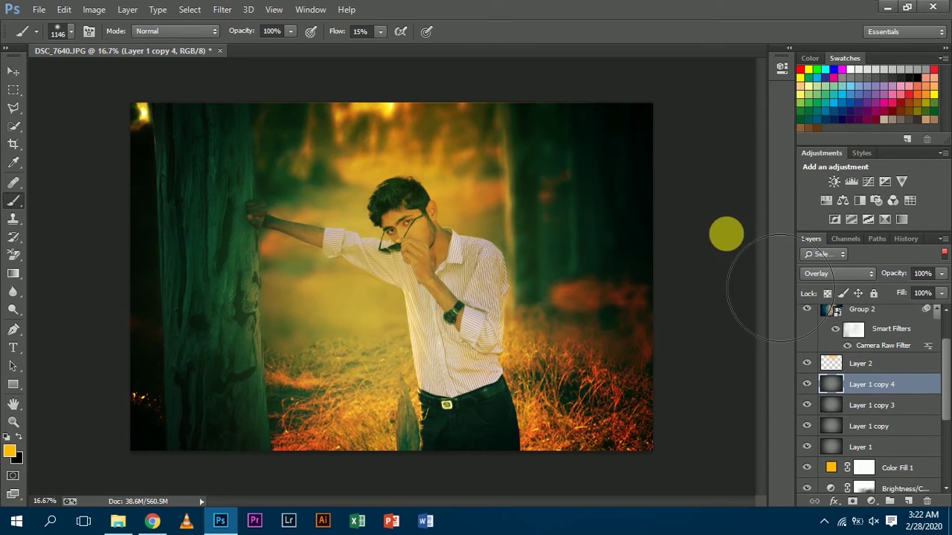
right_click(837, 385)
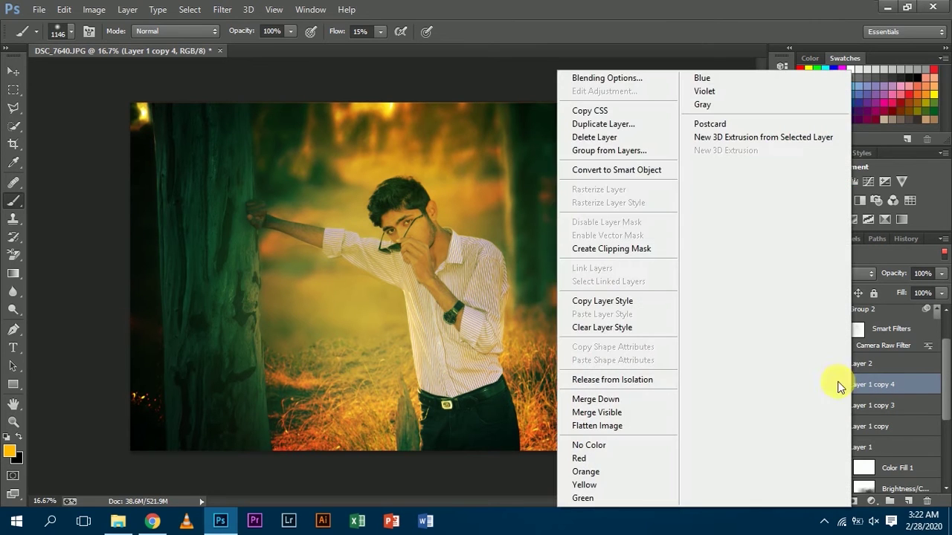
click(647, 138)
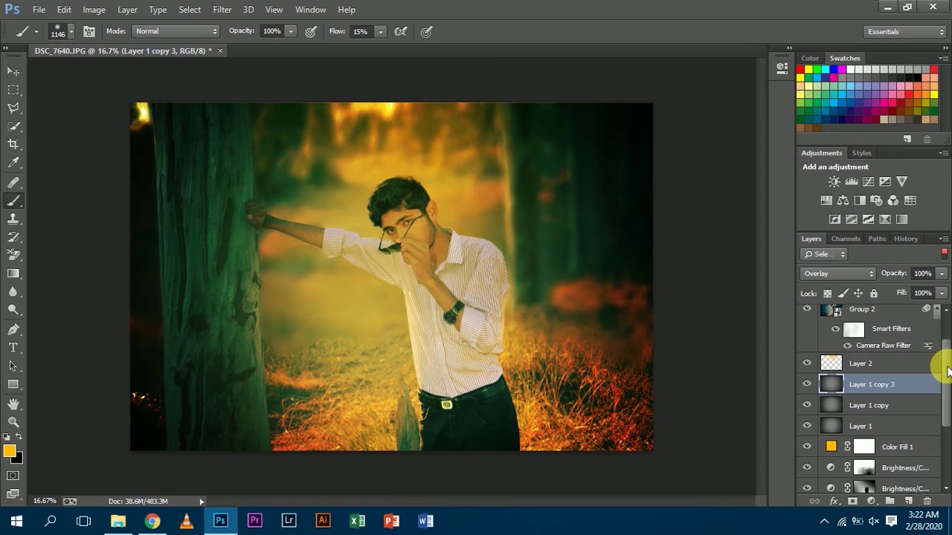
Step: Lower the Color Fill 2 layer's opacity to 31% and invert its layer mask to black
scroll(944, 357, up, 2)
click(929, 314)
click(942, 274)
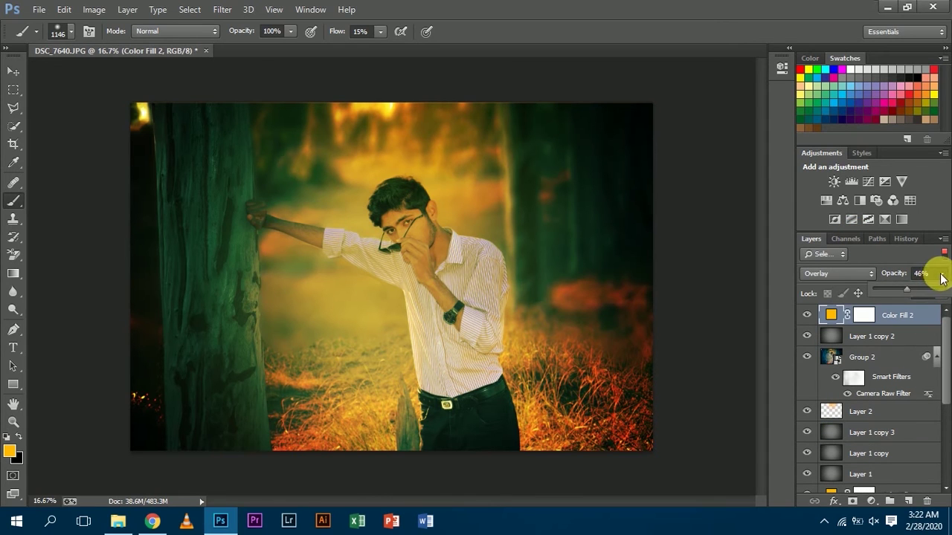
drag(905, 286, 888, 289)
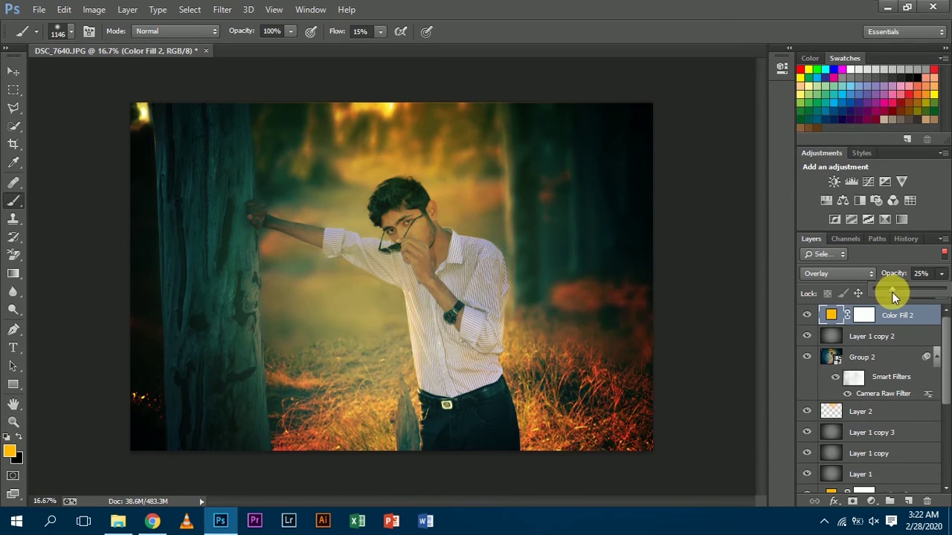
drag(896, 294, 896, 293)
click(868, 314)
key(ctrl+i)
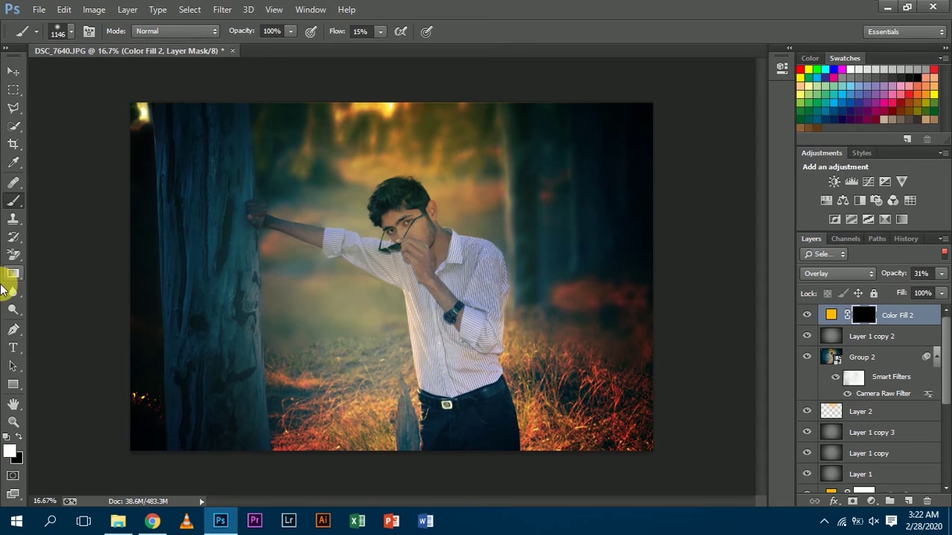
Step: Paint white on the Color Fill 2 mask over the tree trunk and the background around the man, trimming the trunk's outer side with black
mouse_move(160, 310)
mouse_down()
mouse_move(233, 325)
mouse_move(240, 410)
mouse_move(253, 416)
mouse_move(230, 181)
mouse_move(211, 168)
mouse_move(226, 145)
mouse_move(261, 463)
mouse_move(231, 187)
mouse_move(197, 176)
mouse_up()
key(x)
mouse_move(184, 135)
mouse_down()
mouse_move(168, 126)
mouse_move(173, 242)
mouse_move(164, 130)
mouse_move(153, 121)
mouse_move(178, 153)
mouse_move(174, 272)
mouse_up()
key(x)
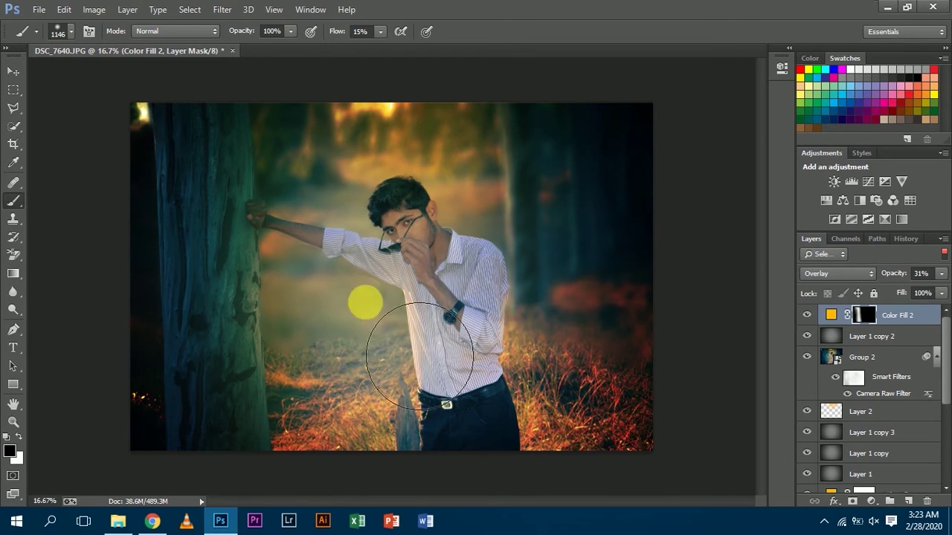
mouse_move(230, 231)
mouse_down()
mouse_move(242, 310)
mouse_move(232, 129)
mouse_move(271, 343)
mouse_up()
mouse_move(374, 264)
mouse_down()
mouse_move(351, 267)
mouse_move(390, 260)
mouse_move(447, 220)
mouse_move(419, 228)
mouse_move(393, 268)
mouse_move(537, 308)
mouse_move(535, 299)
mouse_move(512, 296)
mouse_move(516, 416)
mouse_move(278, 415)
mouse_move(432, 224)
mouse_move(317, 185)
mouse_move(297, 207)
mouse_move(282, 134)
mouse_up()
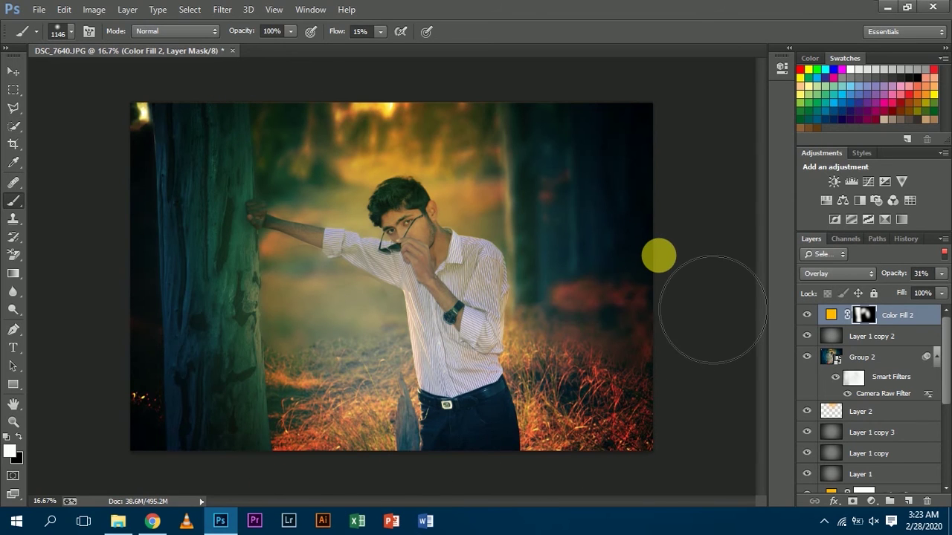
Step: Add a new empty layer above Color Fill 2 and reduce the brush size to 42 px
click(13, 71)
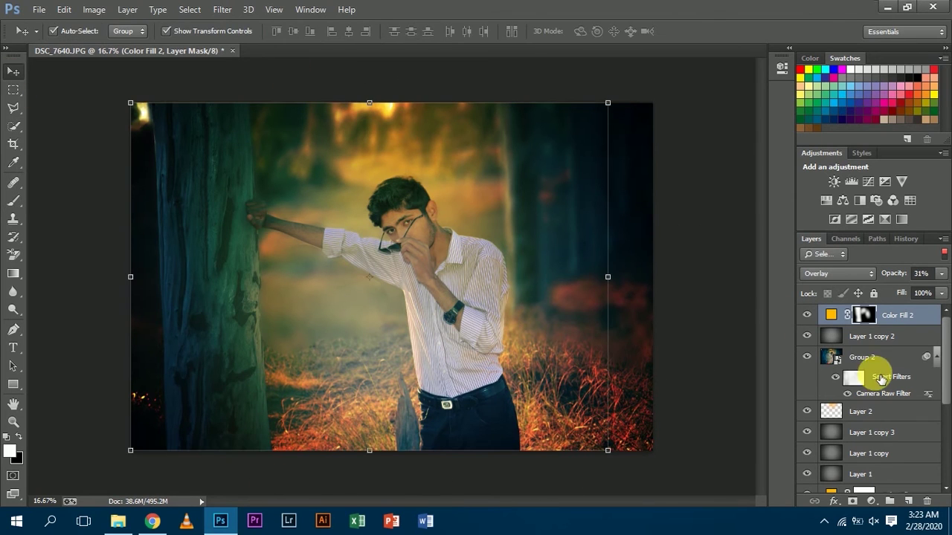
click(907, 501)
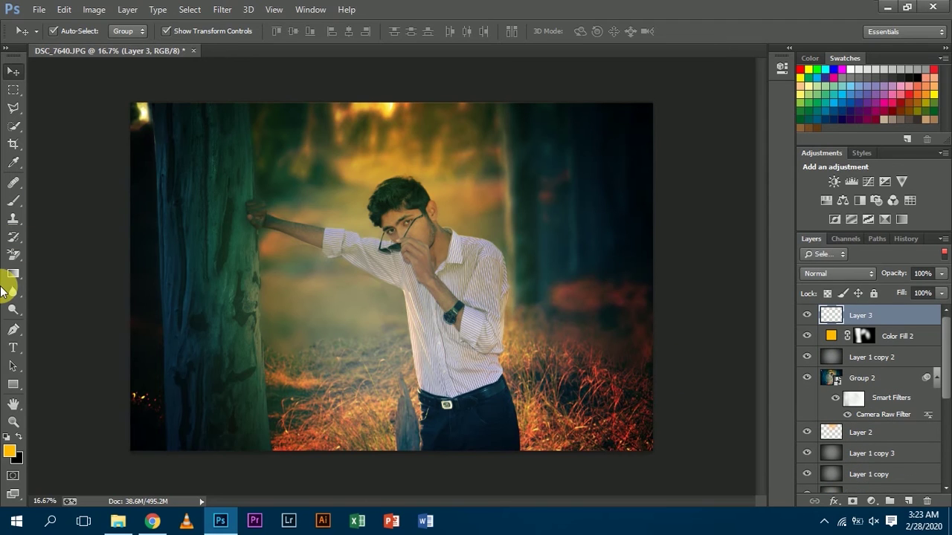
click(13, 200)
drag(304, 170, 263, 161)
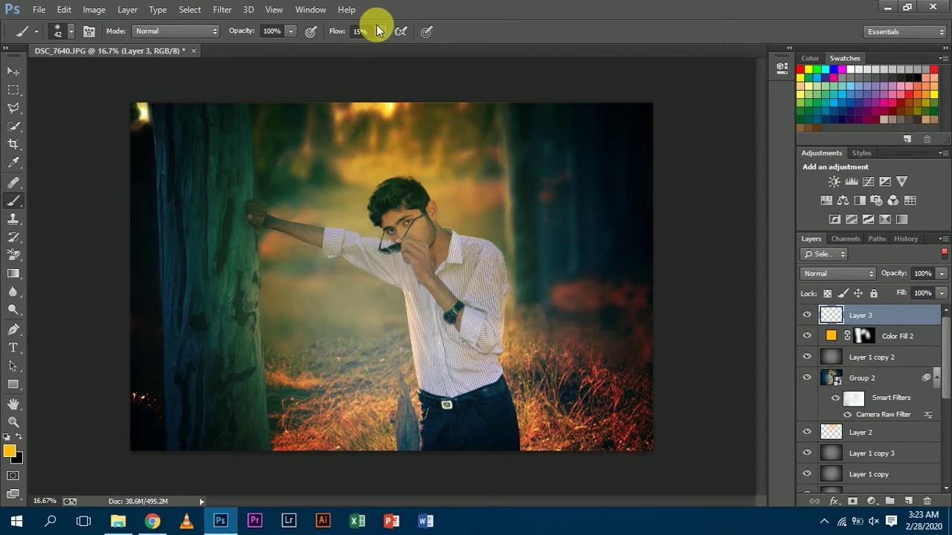
Step: Dab six small orange-yellow specks on Layer 3 over the dark trees and shadowed edges, using 100% brush flow
click(576, 217)
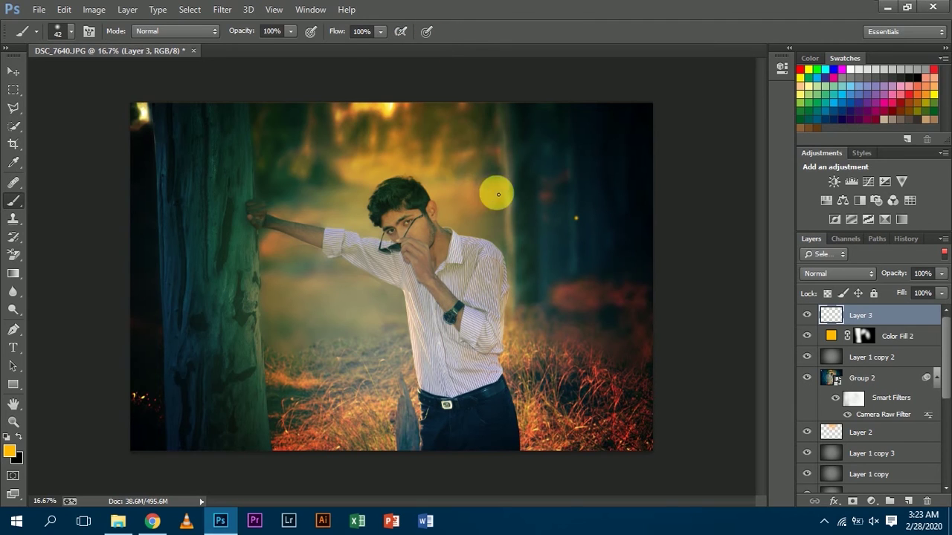
click(528, 262)
click(494, 151)
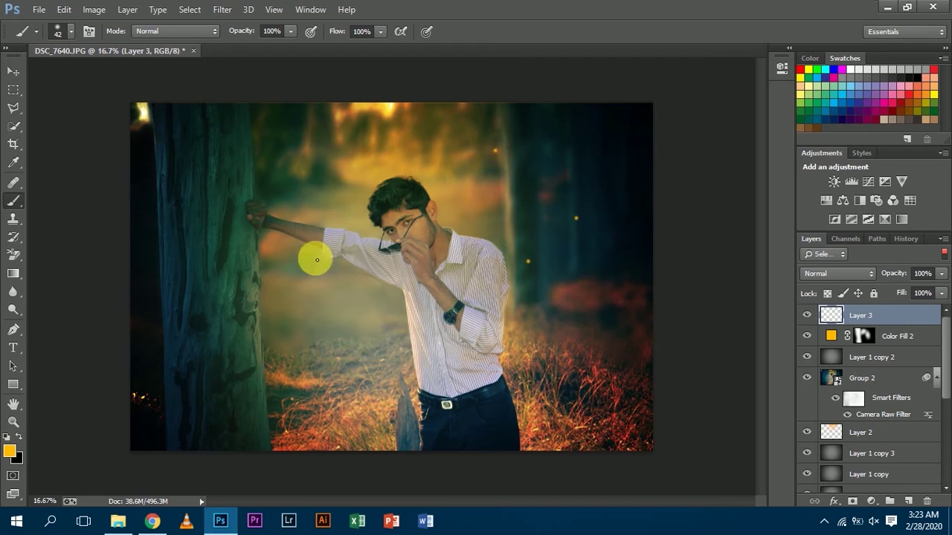
click(146, 364)
click(137, 291)
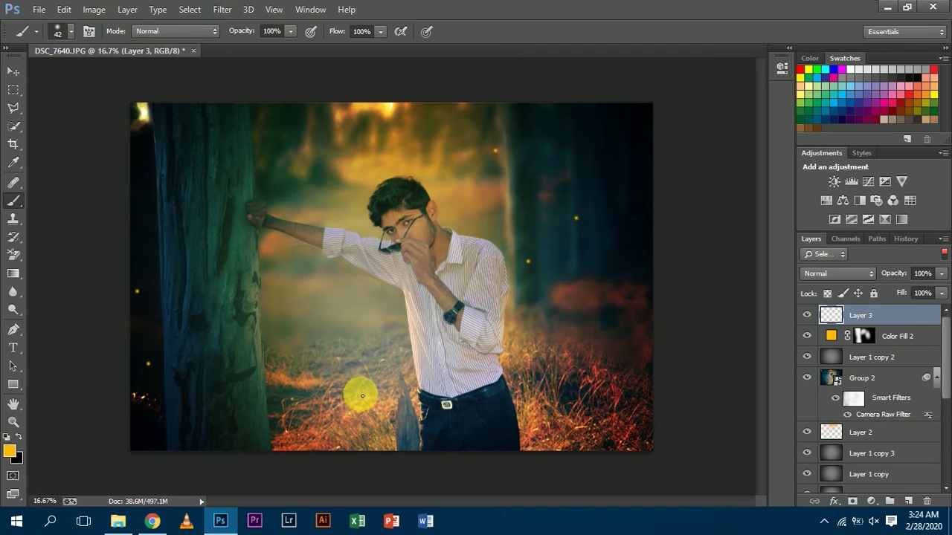
click(594, 316)
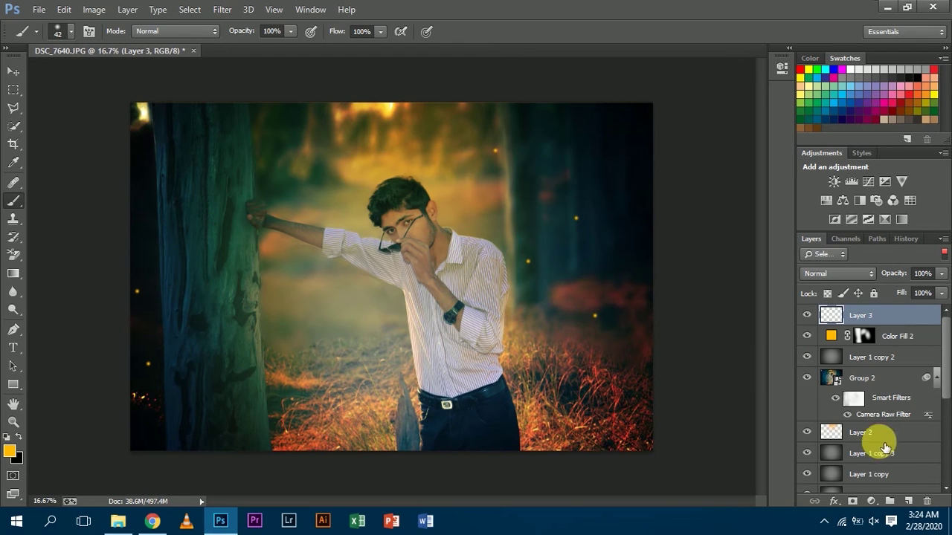
Step: Open the layer style settings for Layer 3 and enable an Outer Glow with Normal blend mode
click(833, 501)
click(783, 218)
double_click(926, 321)
drag(550, 110, 194, 239)
click(153, 451)
click(333, 287)
click(330, 9)
Step: Set the outer glow's size to 155 px and its spread to 2%
drag(308, 408, 330, 399)
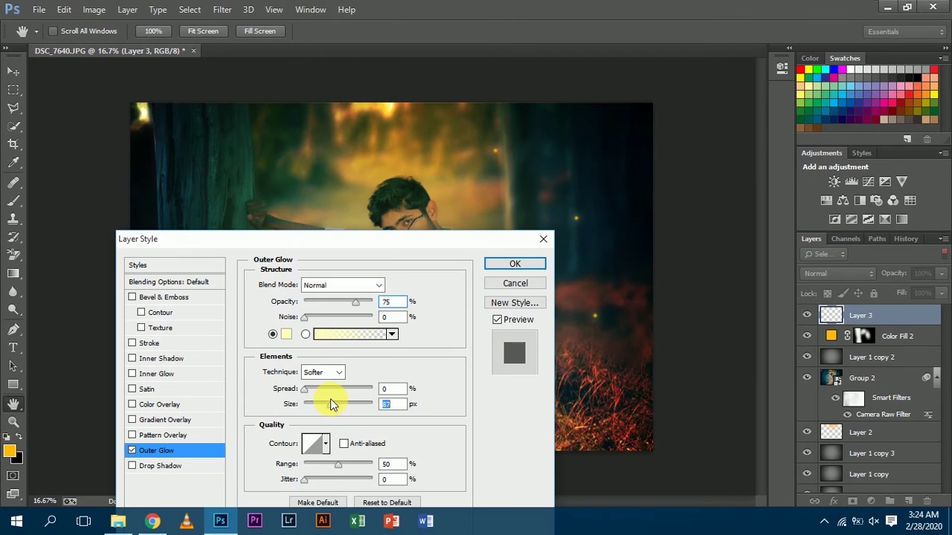
click(308, 388)
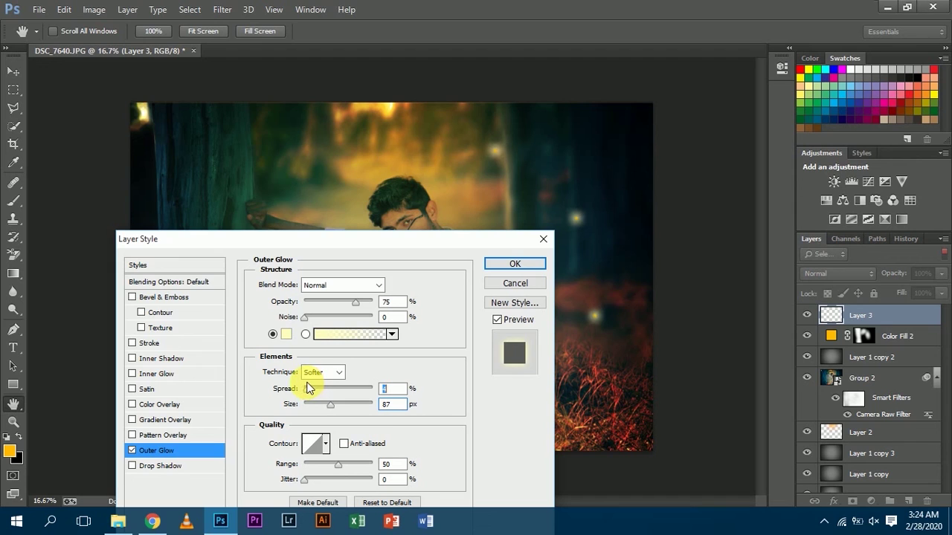
drag(344, 409, 348, 407)
click(308, 389)
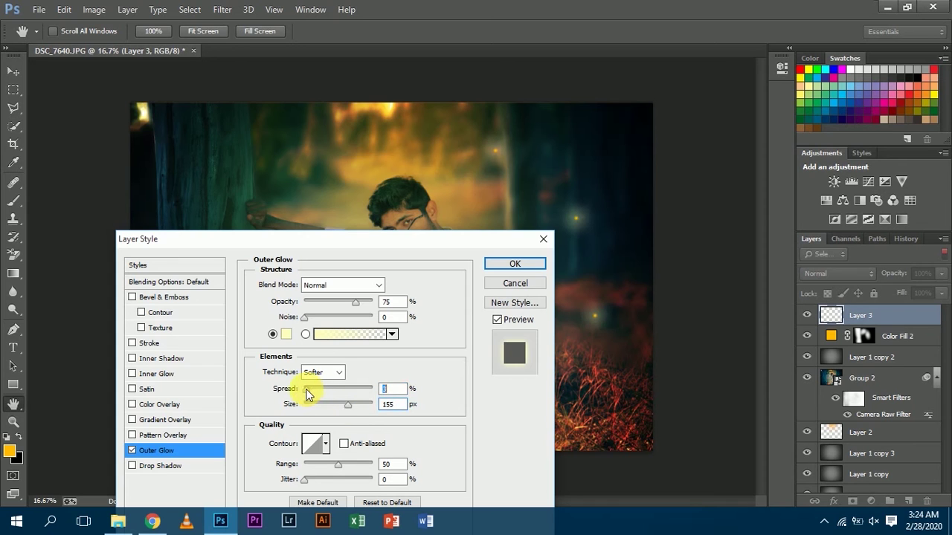
Step: Set Layer 3's outer glow to 64% opacity and 221 px size, apply it, and lower the layer's opacity to 73%
drag(399, 251, 623, 266)
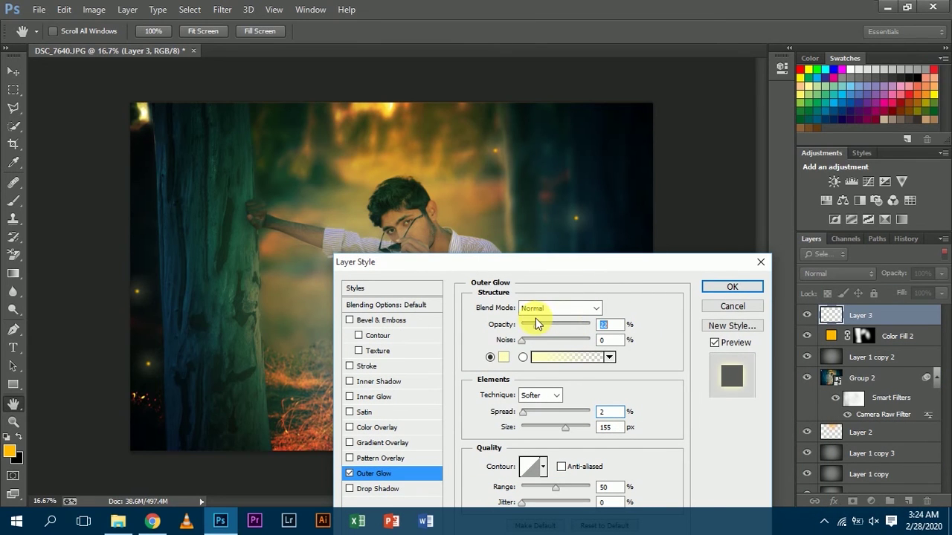
drag(547, 313, 567, 329)
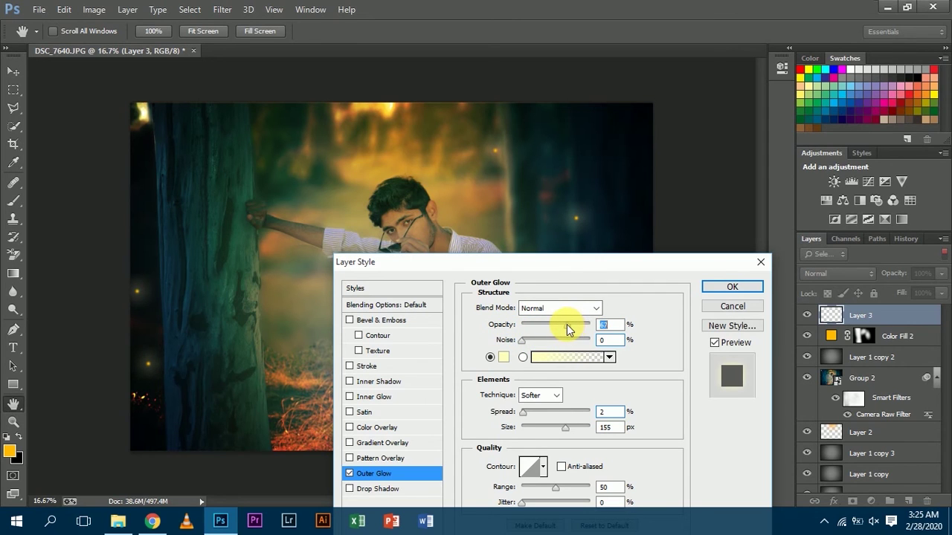
drag(554, 266, 236, 181)
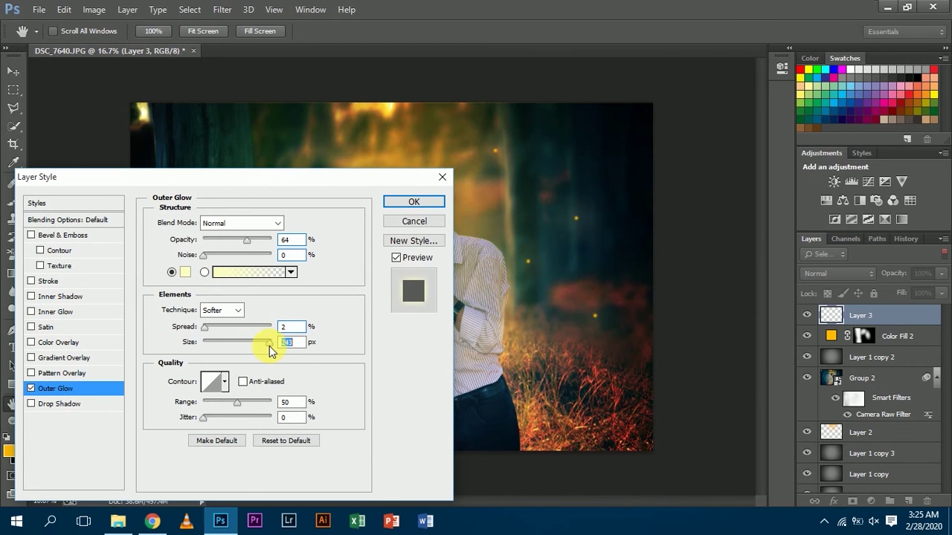
drag(275, 345, 261, 346)
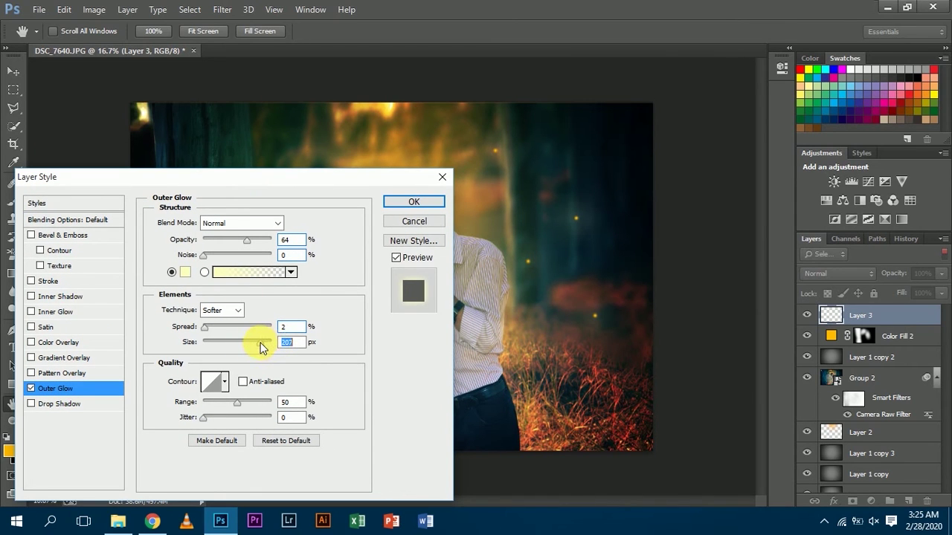
click(421, 202)
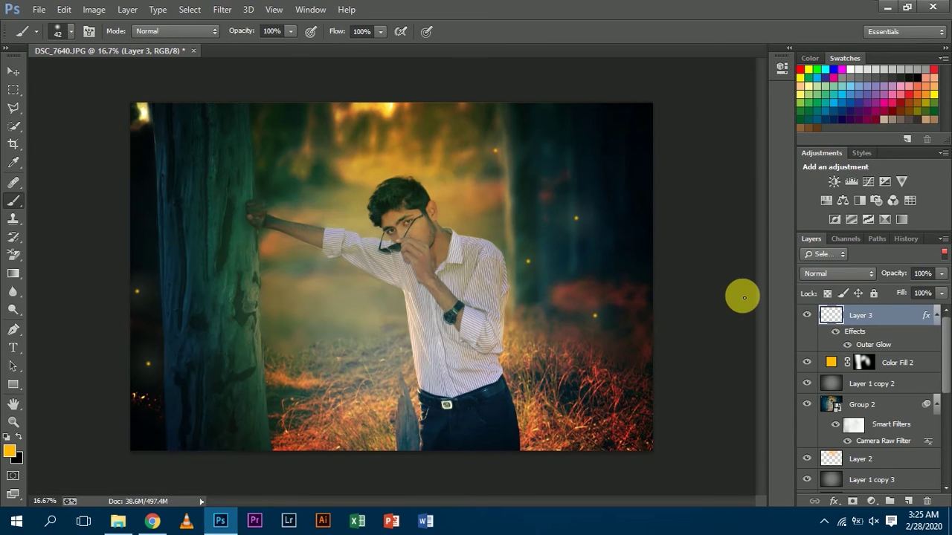
click(940, 274)
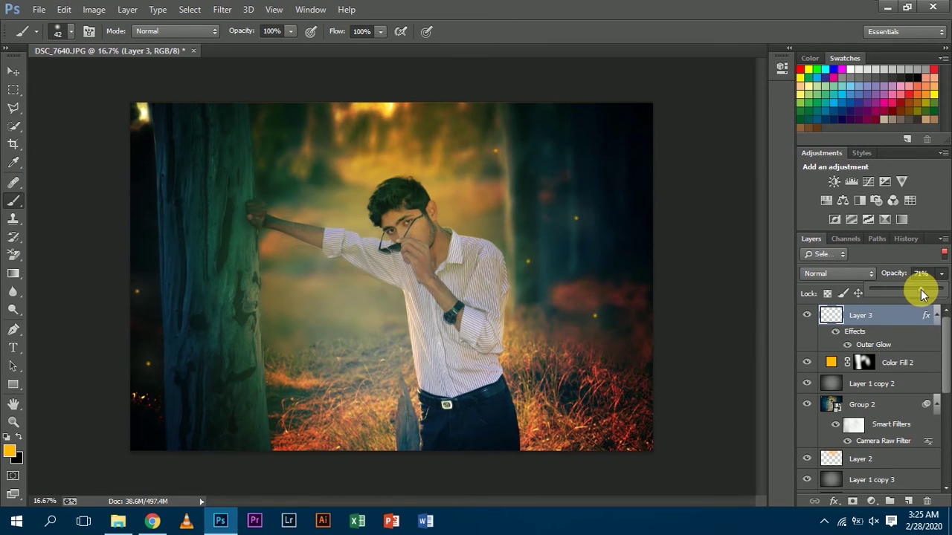
click(831, 315)
Step: Try a larger 126 px glowing speck over the dark trees, undo it and return the brush to 42 px
alt+right_click(342, 169)
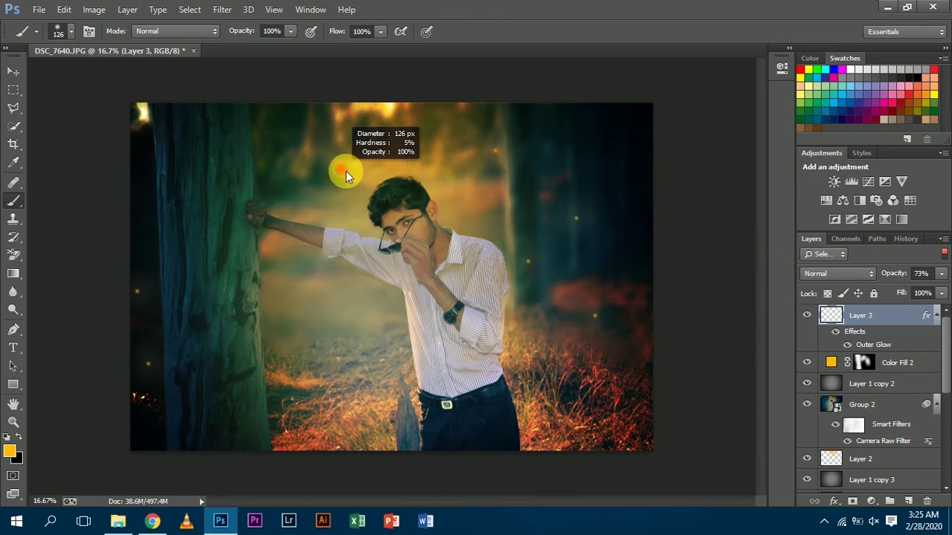
click(463, 194)
click(541, 141)
alt+right_click(533, 223)
click(551, 156)
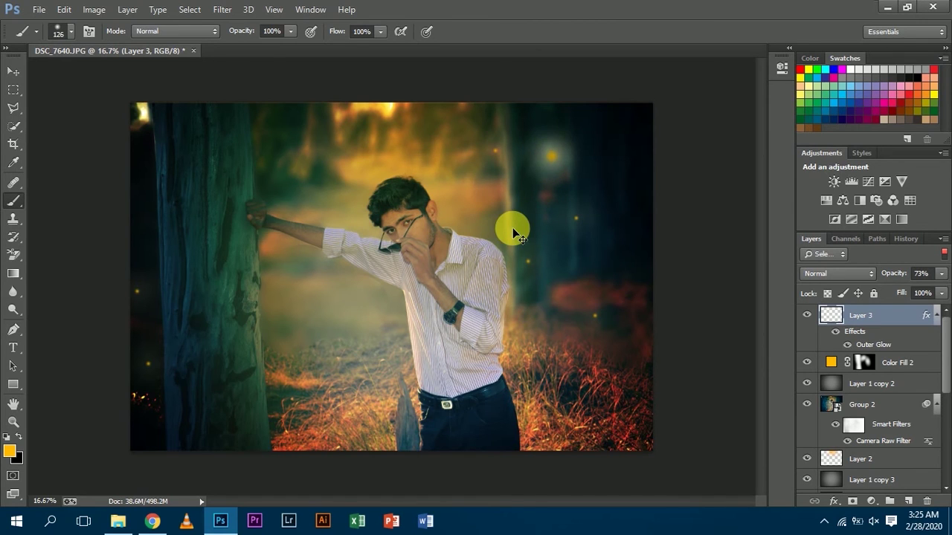
key(ctrl+z)
alt+right_click(365, 277)
alt+right_click(363, 276)
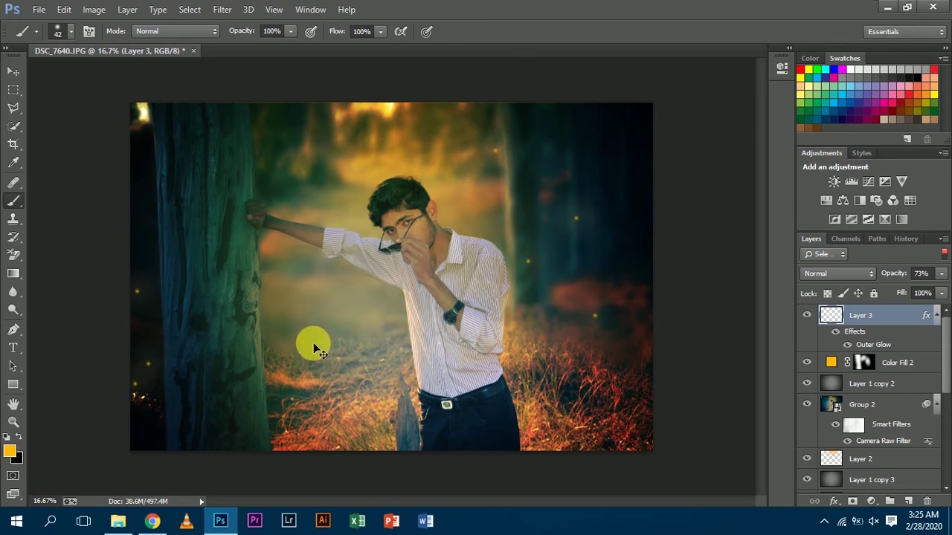
click(909, 502)
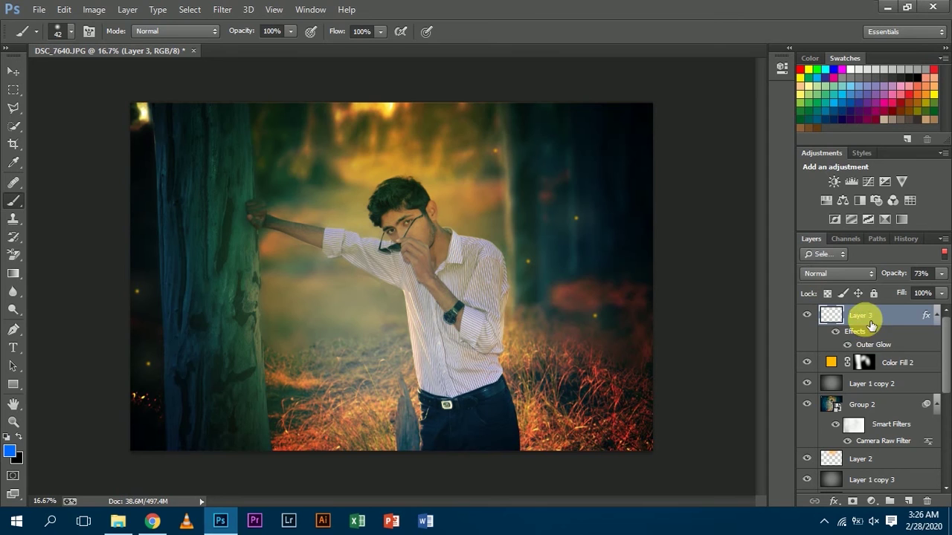
Step: Reopen Layer 3's Outer Glow settings and change the glow color to ffba00
double_click(871, 326)
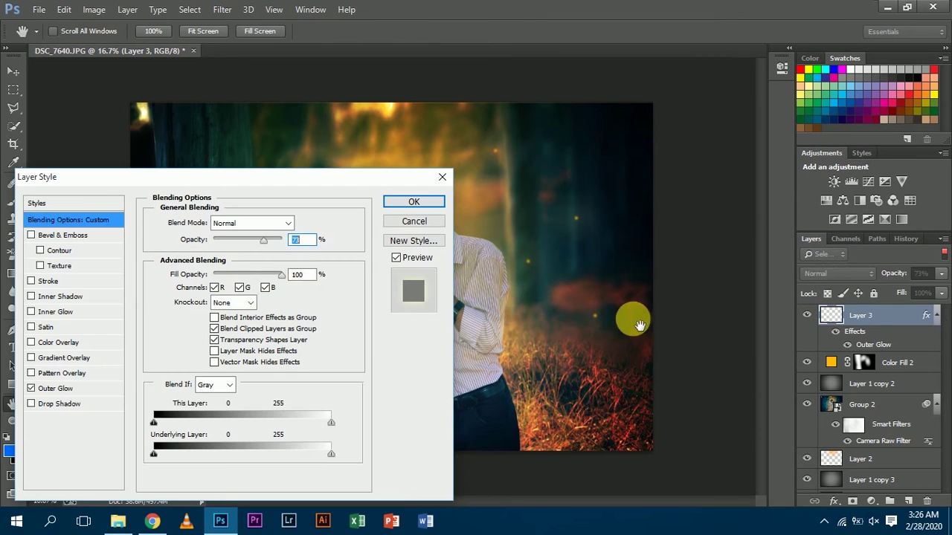
click(53, 389)
click(189, 273)
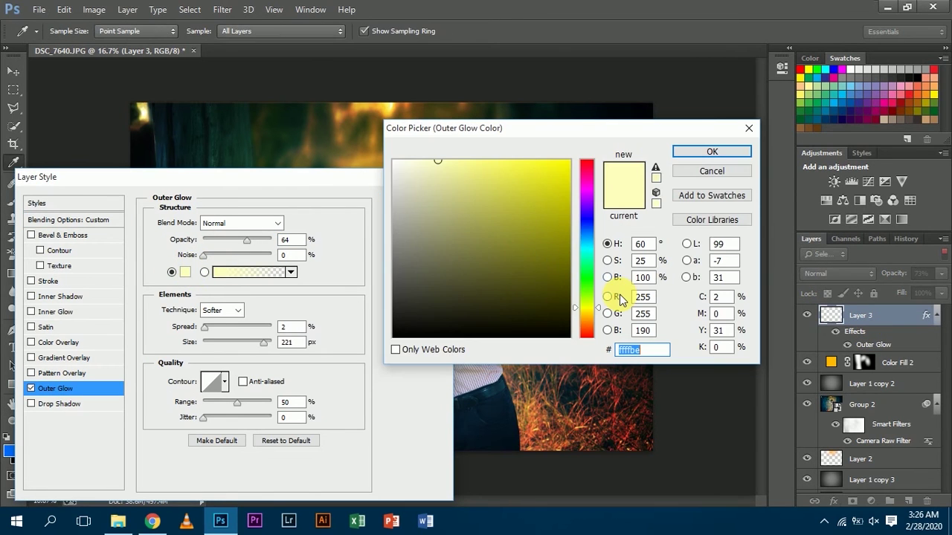
text(ffba00)
key(Return)
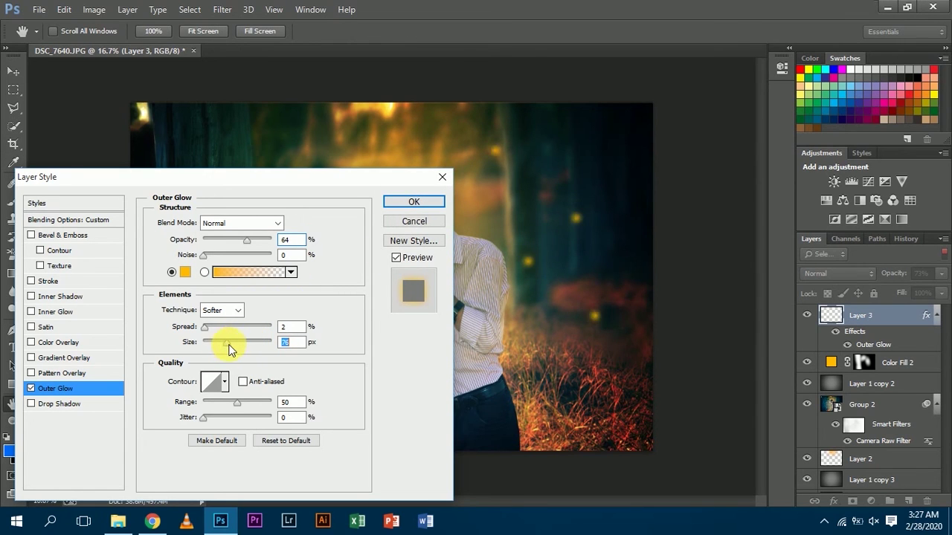
Step: Reduce the size of the orange outer glow around the specks and apply the layer style
drag(286, 176, 319, 276)
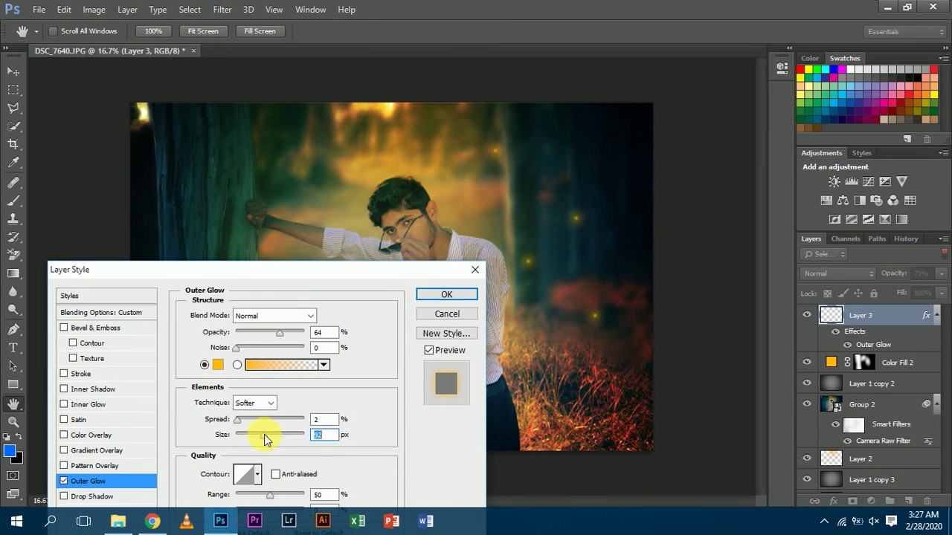
drag(264, 435, 277, 434)
drag(309, 263, 499, 400)
click(550, 422)
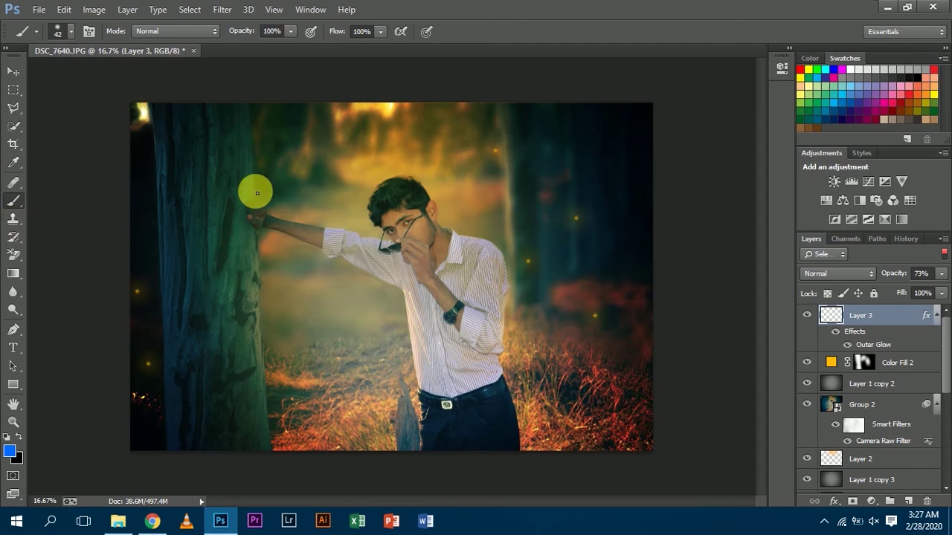
Step: Erase the two glowing specks on Layer 3 beside the man's shoulder and over the dark trees next to it
click(13, 219)
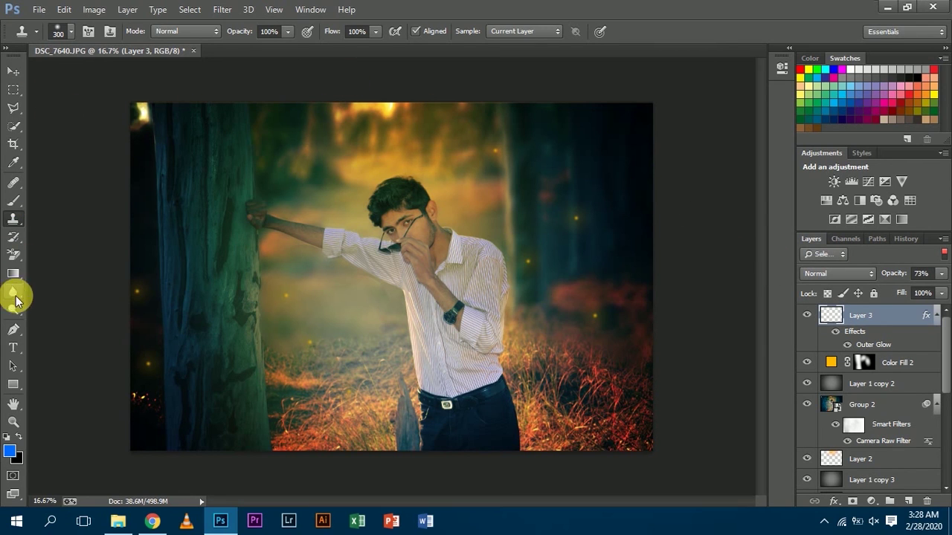
click(13, 254)
click(75, 253)
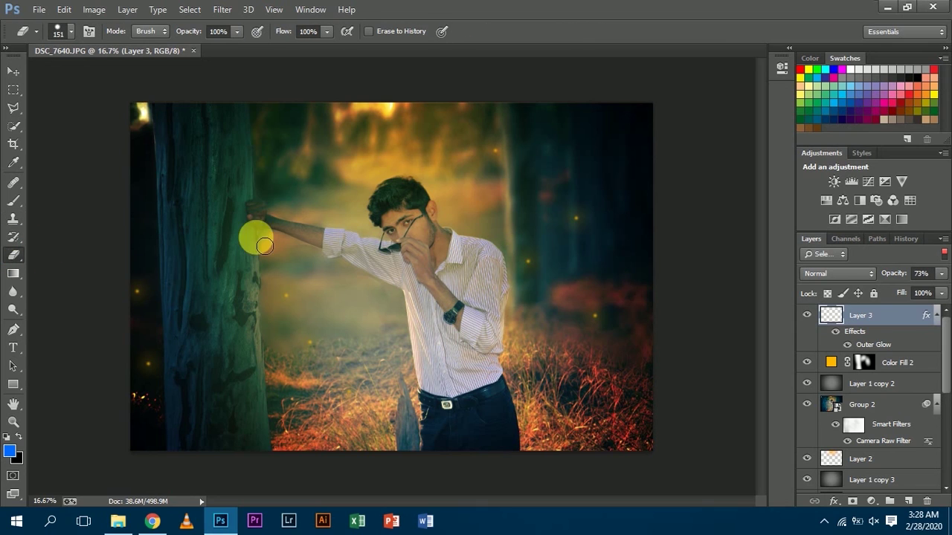
key(ctrl+z)
drag(555, 197, 567, 198)
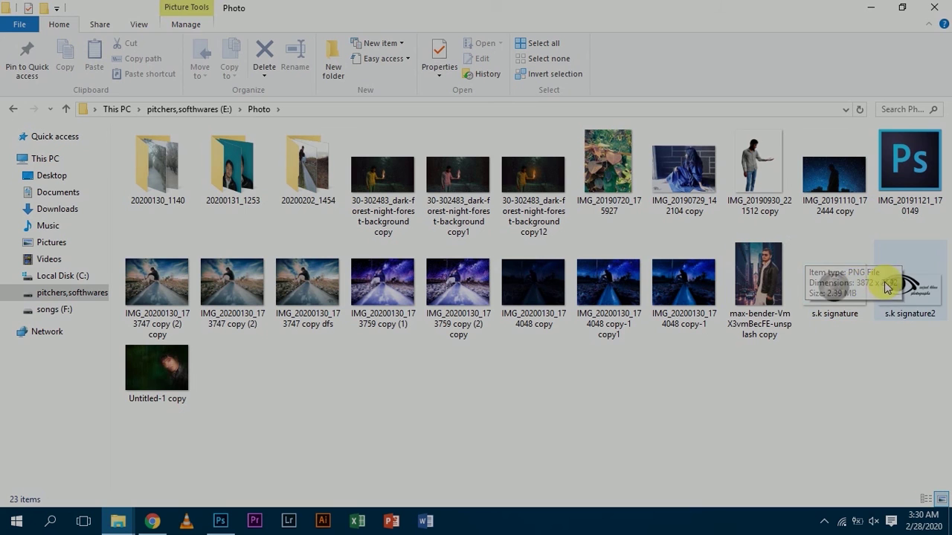
Step: Place the s.k signature2 image from the Photo folder into the portrait and move it toward the photo's lower-right area
drag(886, 288, 449, 390)
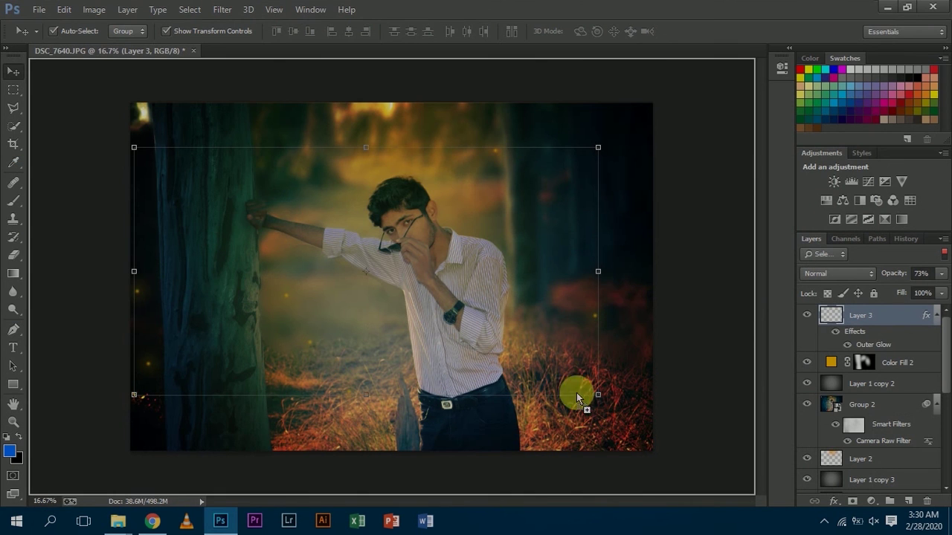
drag(557, 385, 623, 406)
drag(409, 255, 532, 339)
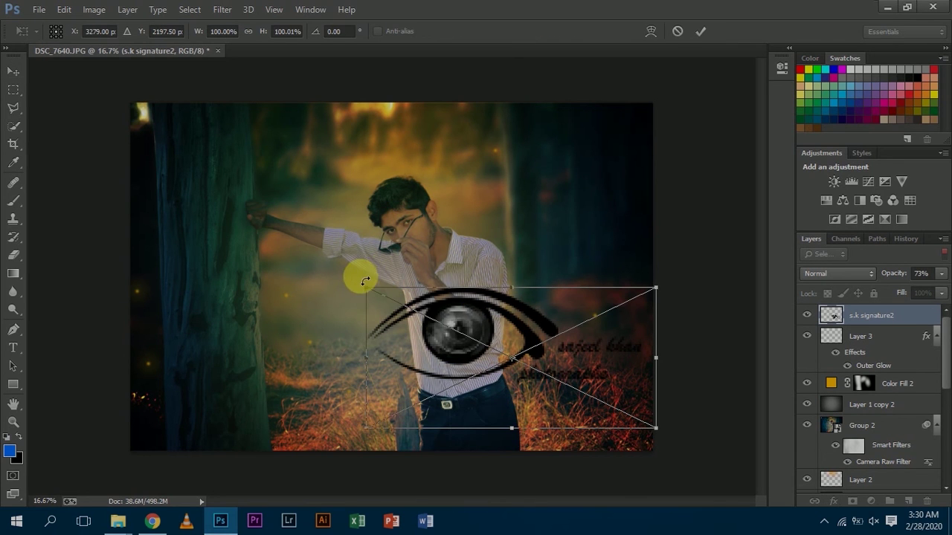
Step: Scale the signature to about 23.4%, position it in the photo's bottom-right corner and commit the placement
mouse_move(370, 294)
mouse_down()
mouse_move(427, 309)
mouse_move(606, 394)
mouse_up()
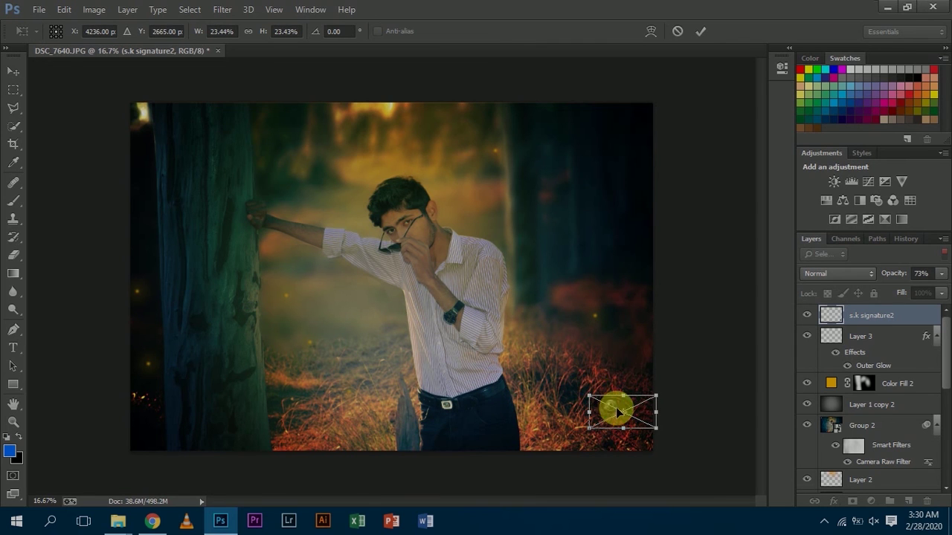
drag(598, 425, 603, 431)
click(697, 30)
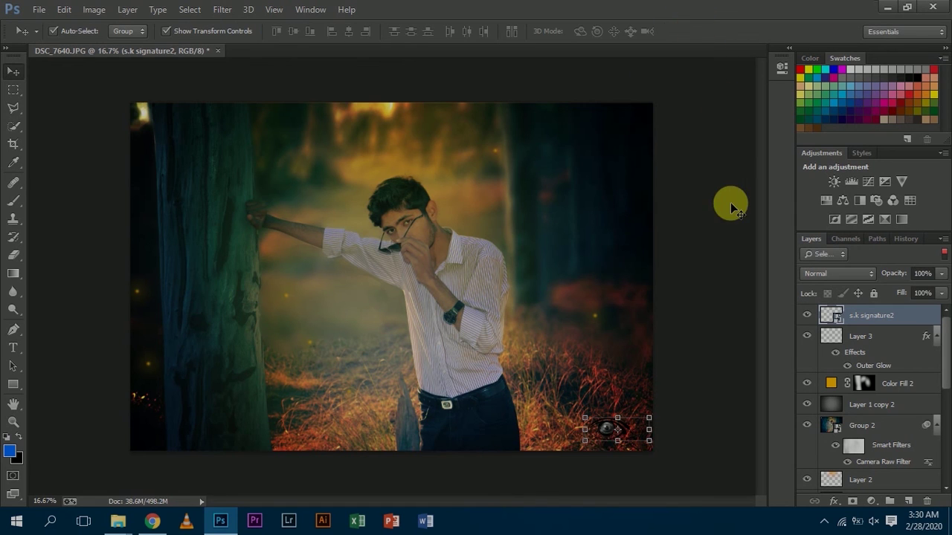
click(731, 248)
Step: Lower the opacity of the s.k signature2 layer to about 66%
click(844, 315)
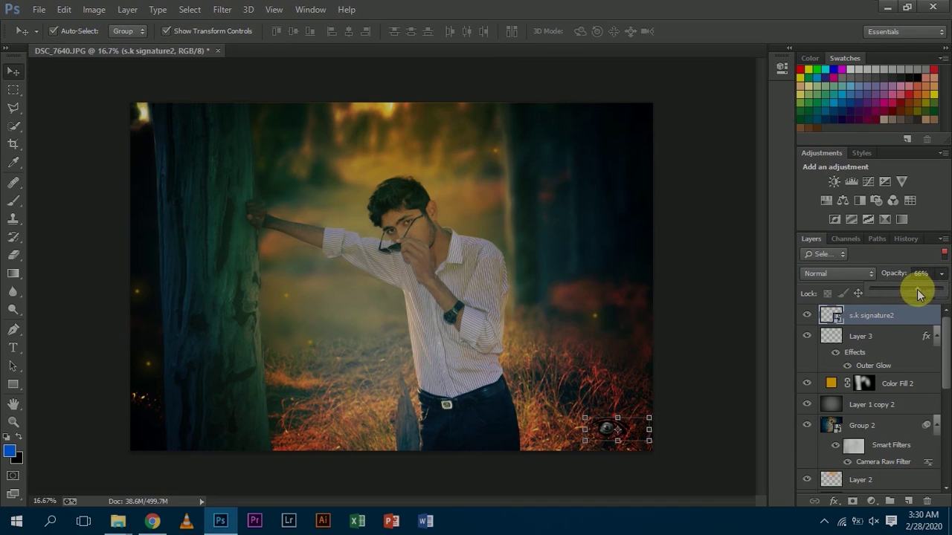
drag(908, 293, 919, 298)
click(715, 306)
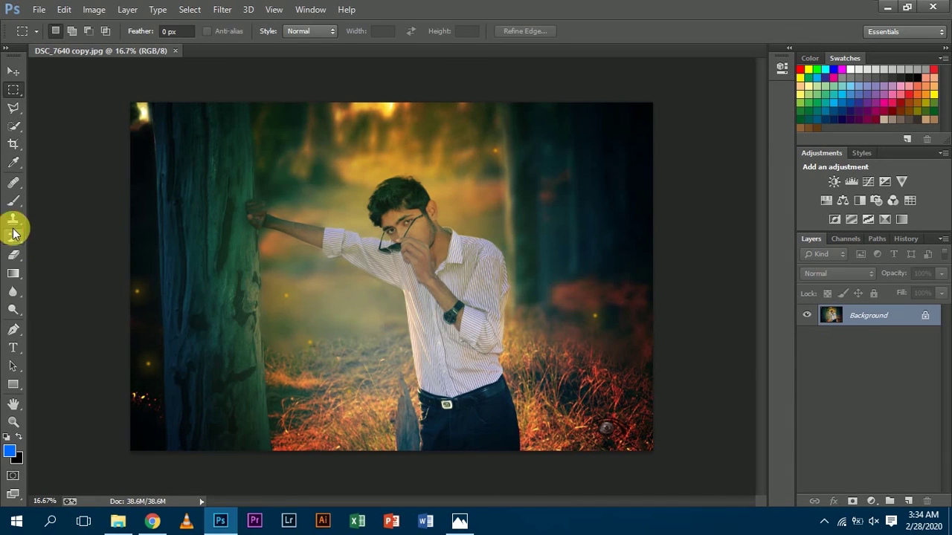
Step: Duplicate the Background layer of DSC_7640 copy.jpg and quick-select the wooden stump beside the man's trousers
click(13, 219)
key(ctrl+j)
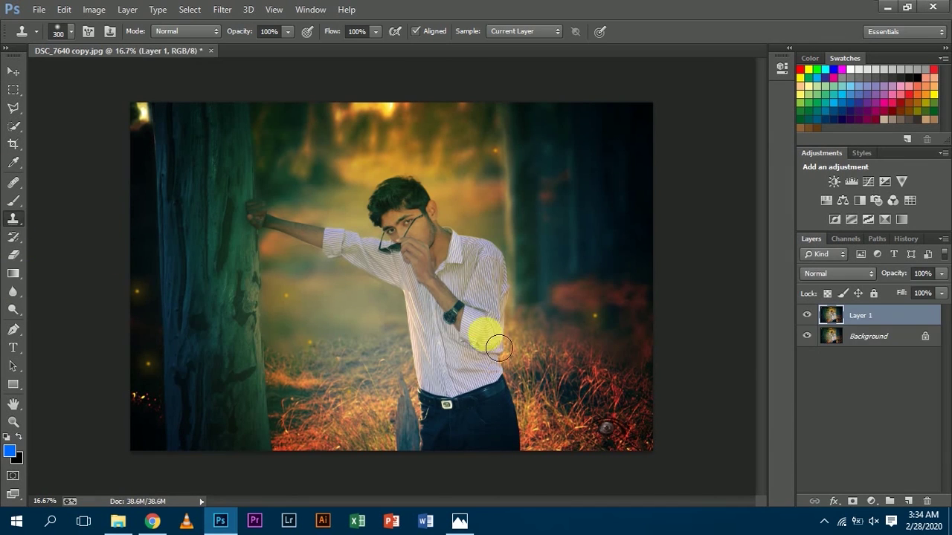
key(ctrl+plus)
key(ctrl+plus)
key(ctrl+plus)
drag(760, 277, 761, 369)
key(w)
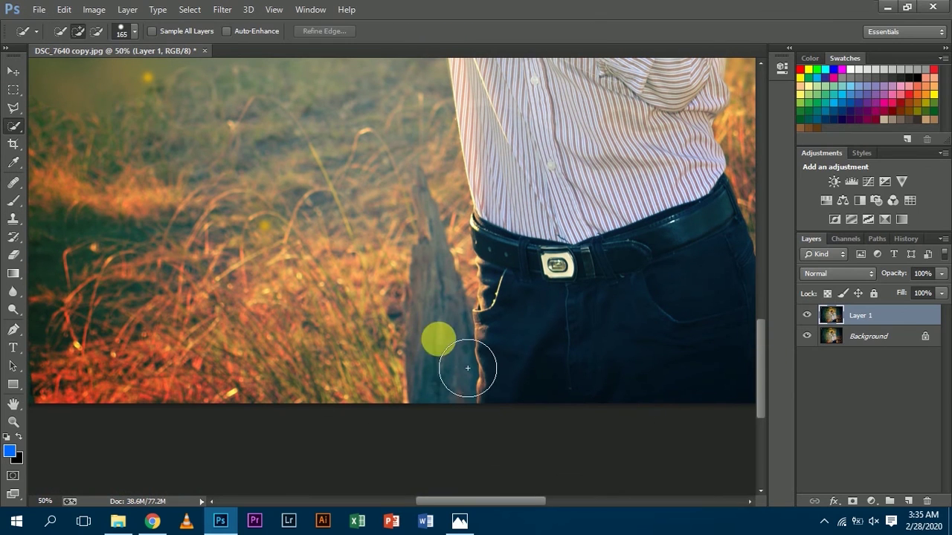
drag(450, 363, 433, 318)
drag(431, 232, 418, 177)
drag(484, 296, 490, 350)
Step: Fill the selected stump using Content-Aware and clear the selection
click(64, 10)
click(223, 192)
click(449, 154)
click(447, 214)
click(557, 144)
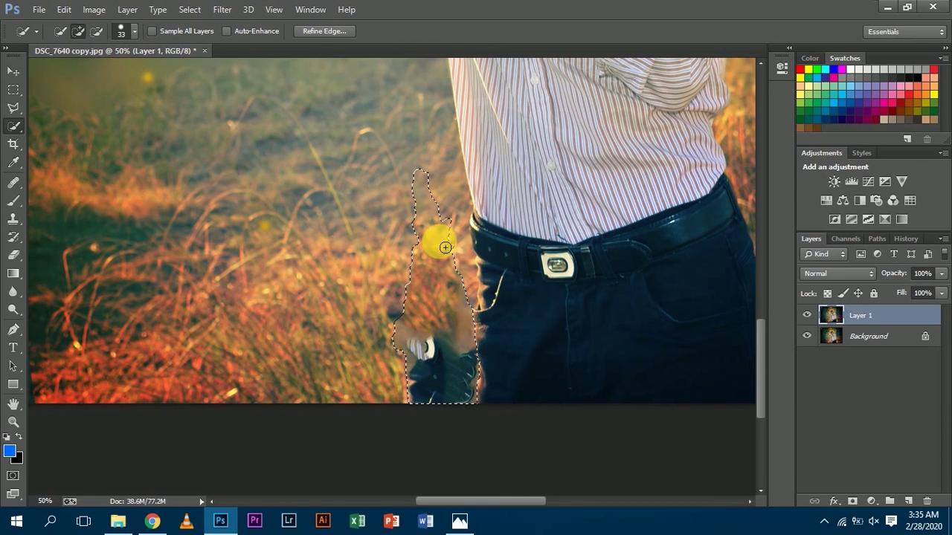
key(v)
key(ctrl+d)
key(l)
Step: Clone nearby grass over the trouser and shirt fragments left in the filled stump area with the Clone Stamp
click(12, 220)
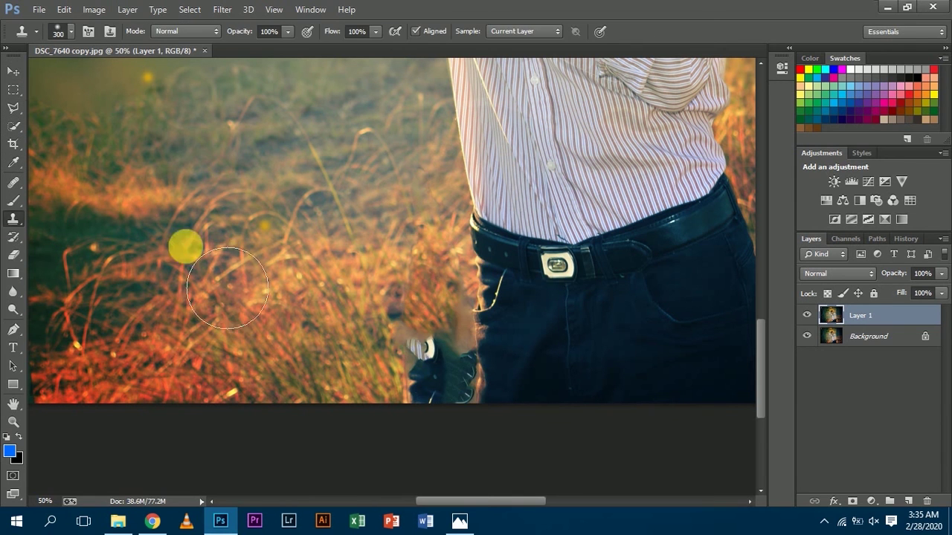
alt+click(379, 297)
drag(419, 382, 446, 364)
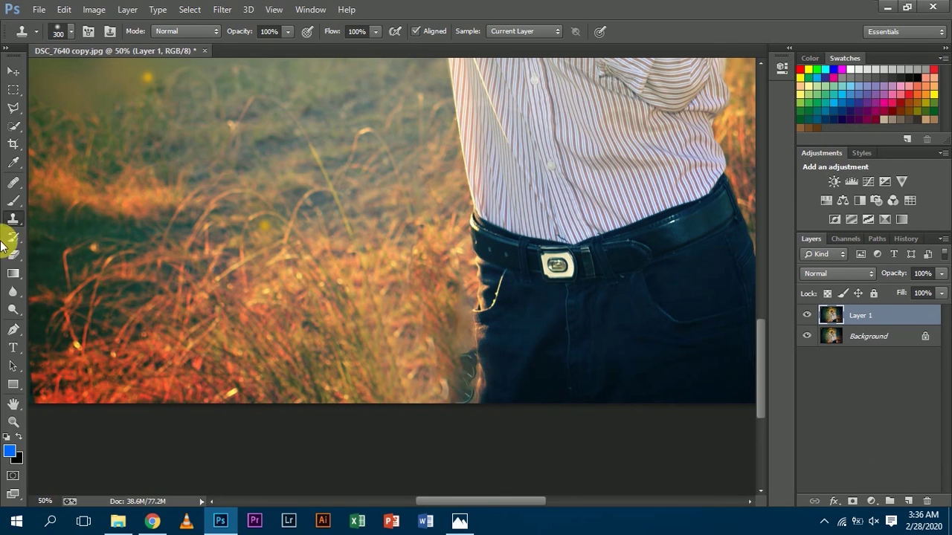
Step: Select the man's trousers along their edge with the grass using Quick Selection
key(w)
drag(506, 368, 482, 329)
key(ctrl+plus)
mouse_move(559, 356)
mouse_down()
mouse_move(530, 345)
mouse_move(541, 281)
mouse_move(578, 319)
mouse_up()
scroll(578, 319, down, 3)
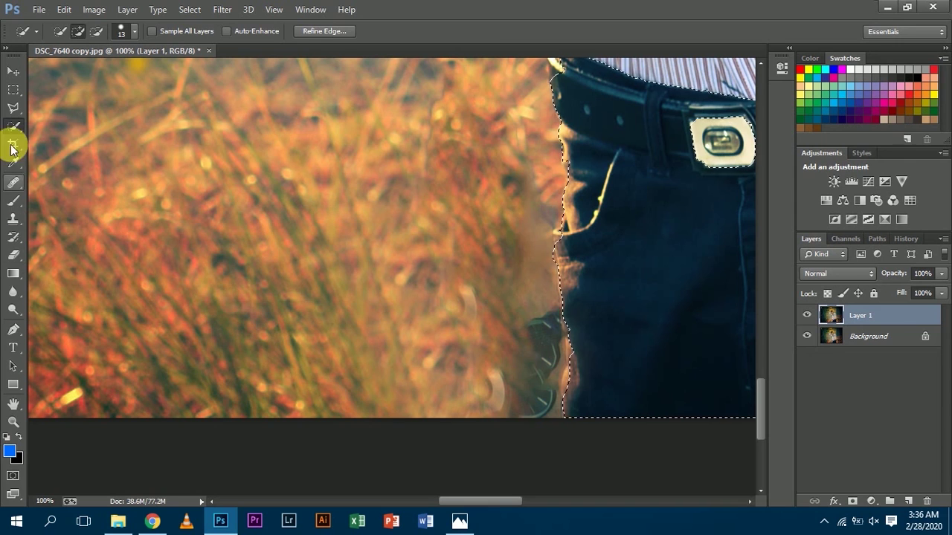
Step: Trace the lower trouser edge beside the grass with the Pen tool and convert the path into part of the selection
click(12, 330)
click(563, 418)
click(562, 331)
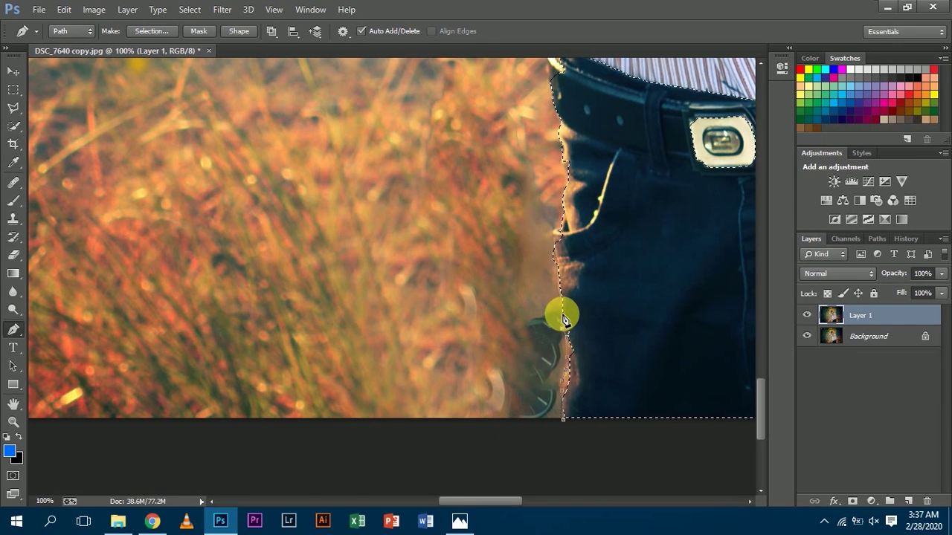
click(555, 238)
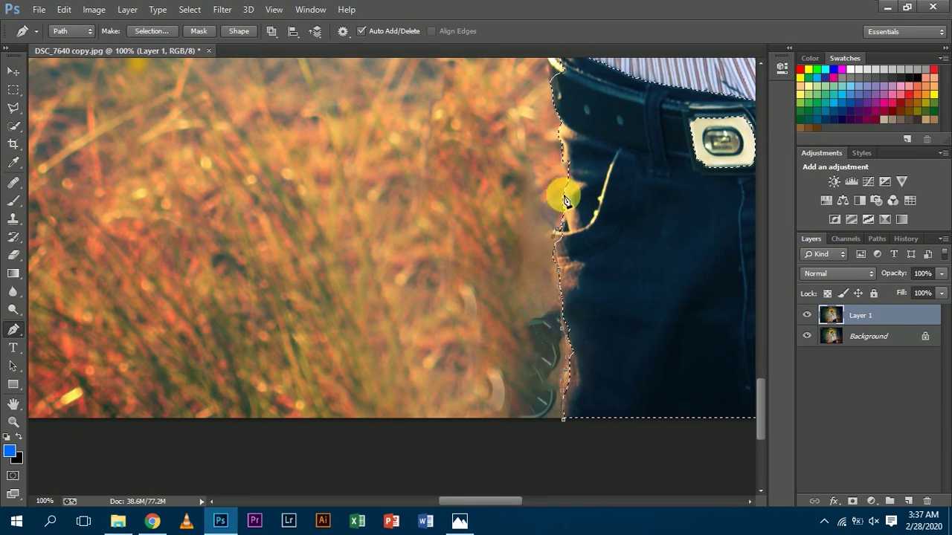
click(563, 418)
right_click(582, 412)
click(640, 121)
click(452, 230)
key(Return)
Step: Try cloning grass over the leftover fragments beside the trouser leg with the Clone Stamp, and undo the strokes
key(s)
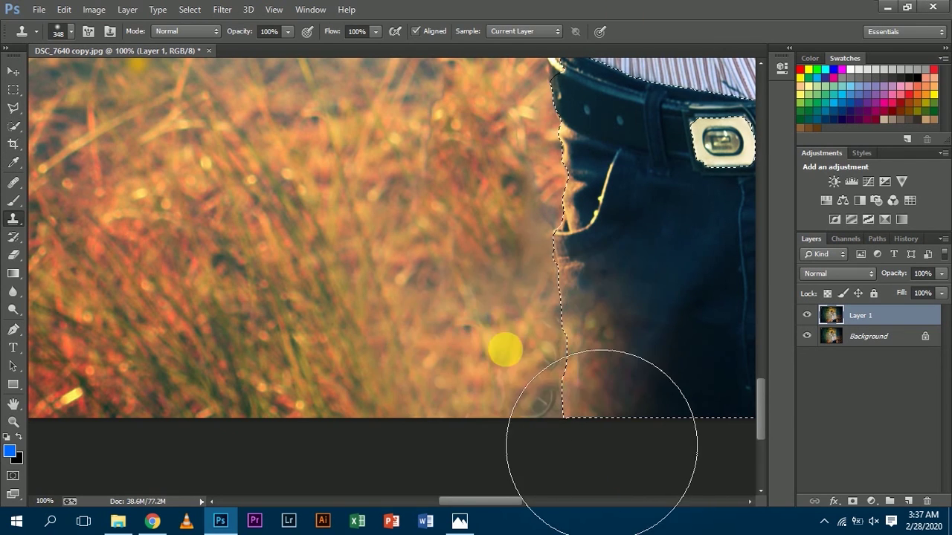
key(l)
key(w)
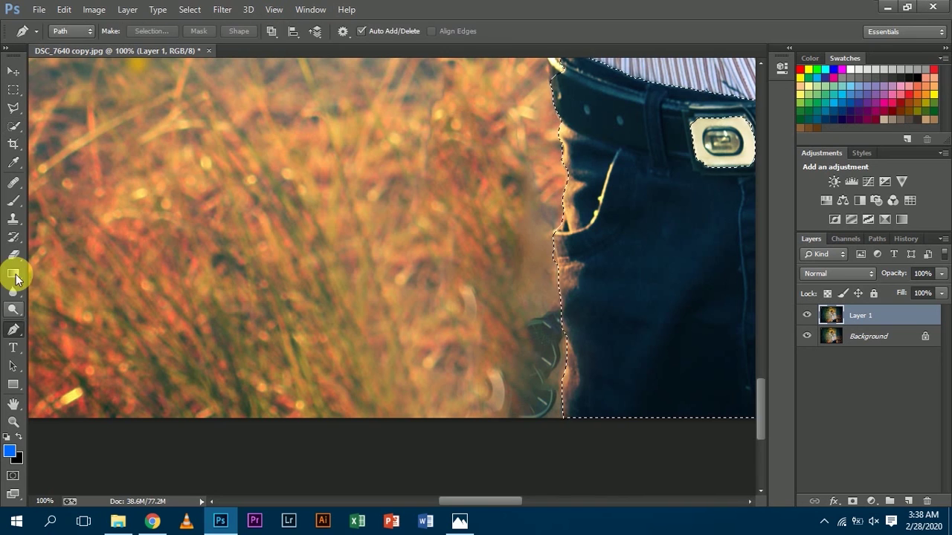
Step: Invert the trousers selection so that the surrounding background is selected
right_click(838, 316)
click(882, 372)
right_click(899, 318)
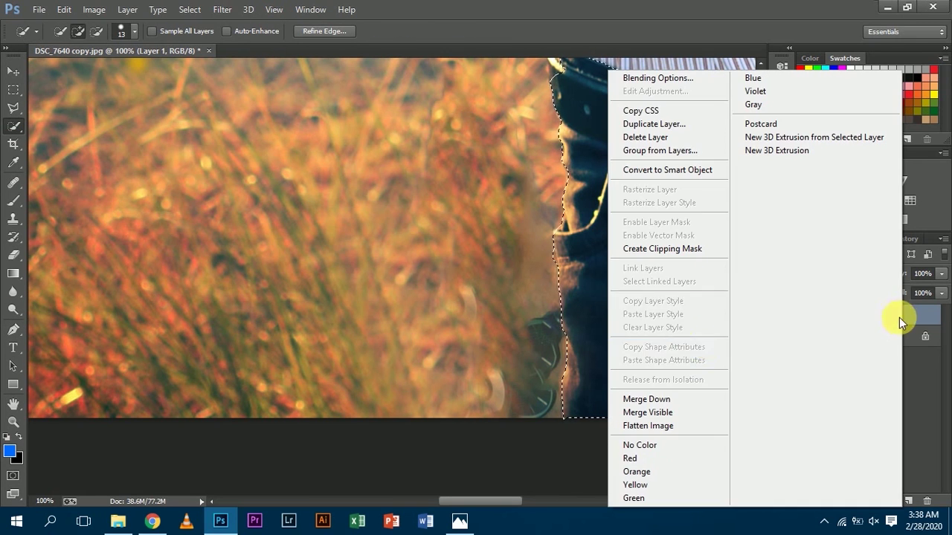
click(92, 7)
mouse_move(189, 9)
click(203, 64)
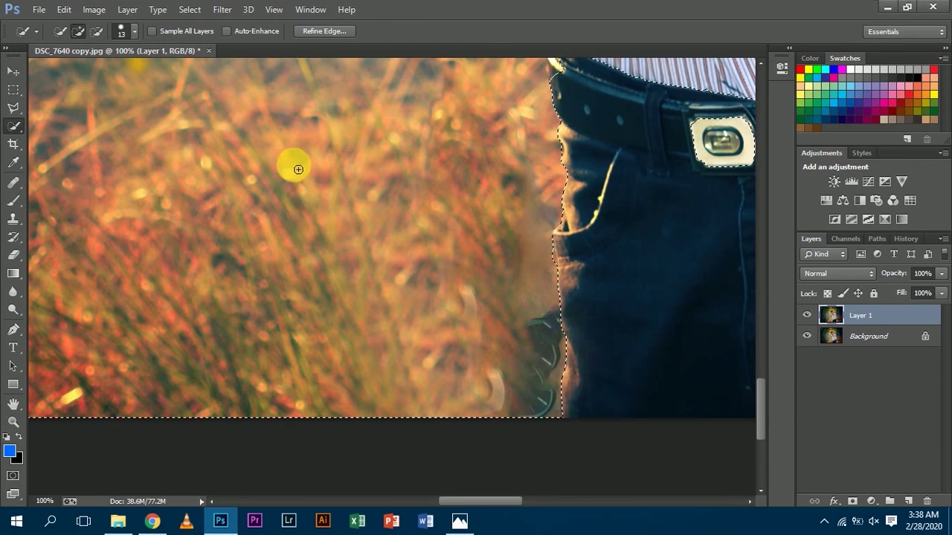
Step: Clone grass over the remaining stump fragments along the trouser leg within the inverted selection
click(12, 217)
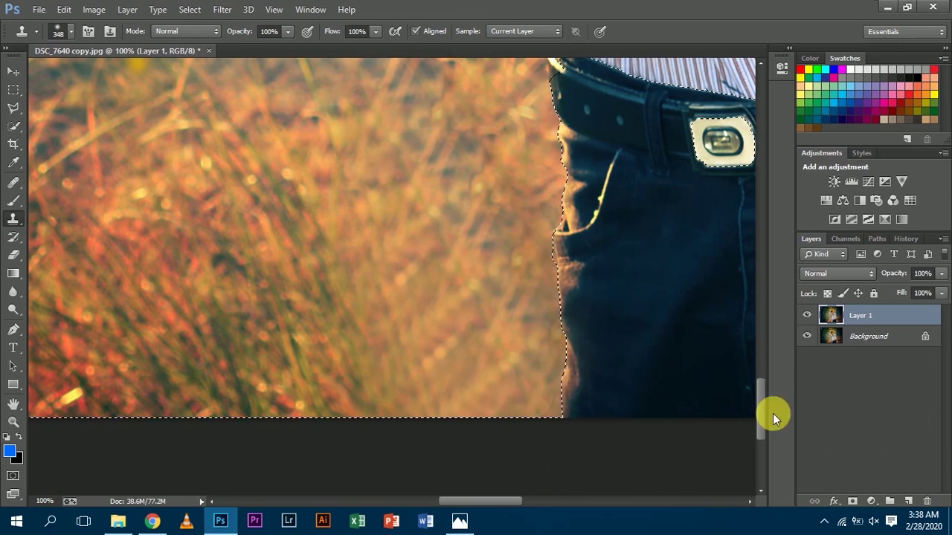
scroll(392, 446, up, 3)
scroll(330, 383, down, 5)
alt+click(372, 430)
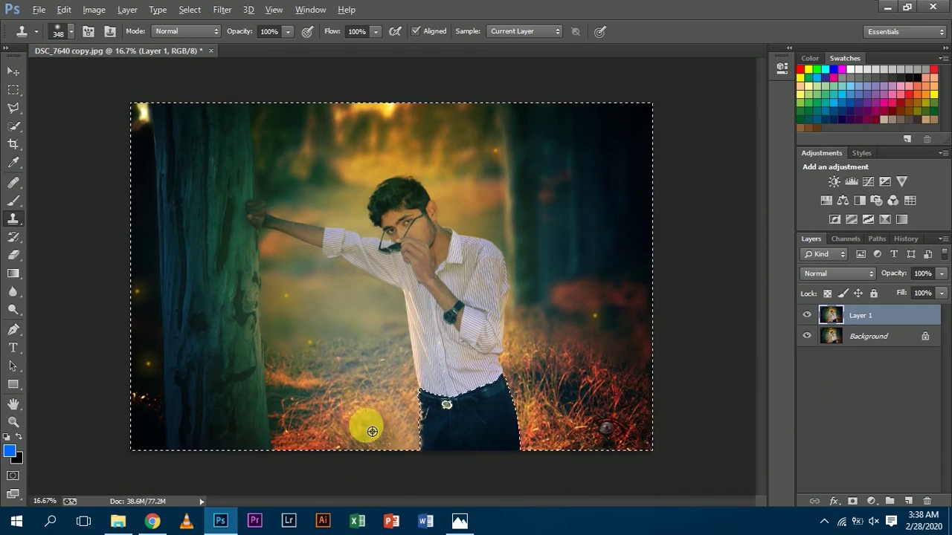
click(14, 71)
click(13, 127)
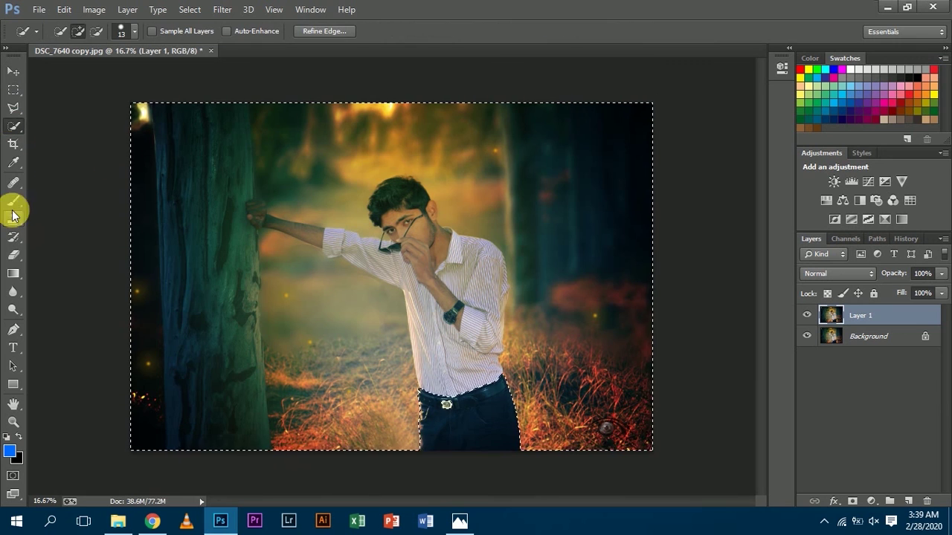